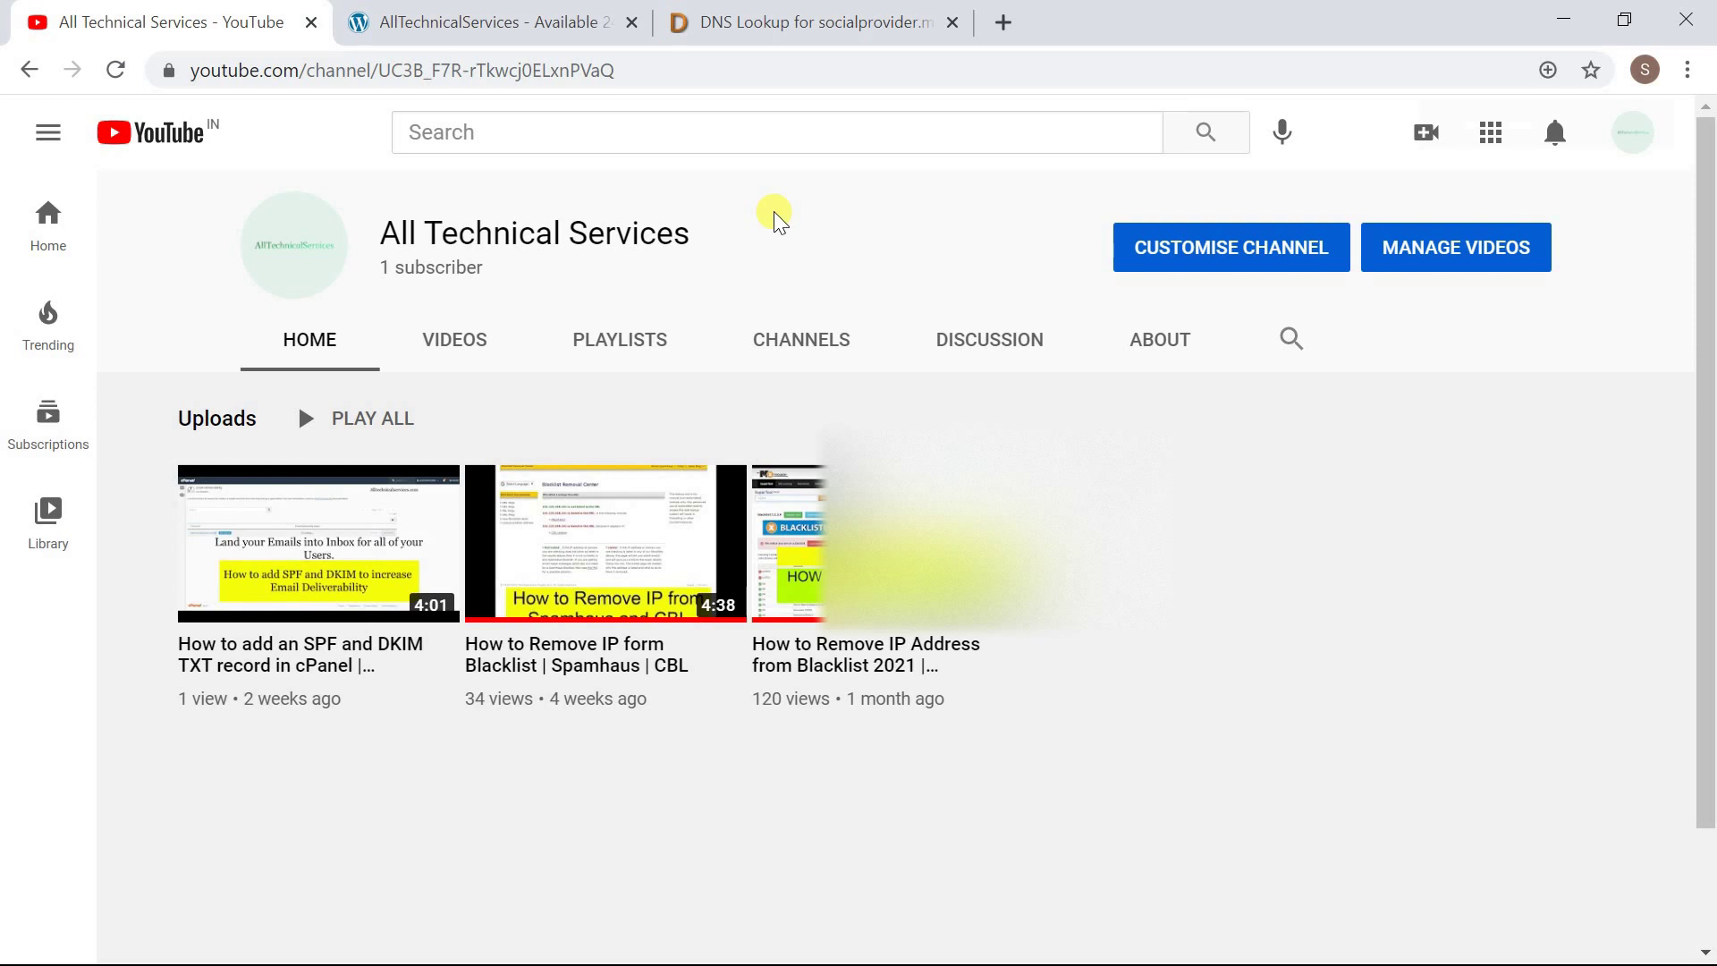
# Step: Open mxtoolbox.com in a new tab and run a Blacklist Check on socialprovider.me
pyautogui.hotkey('ctrl', 't')
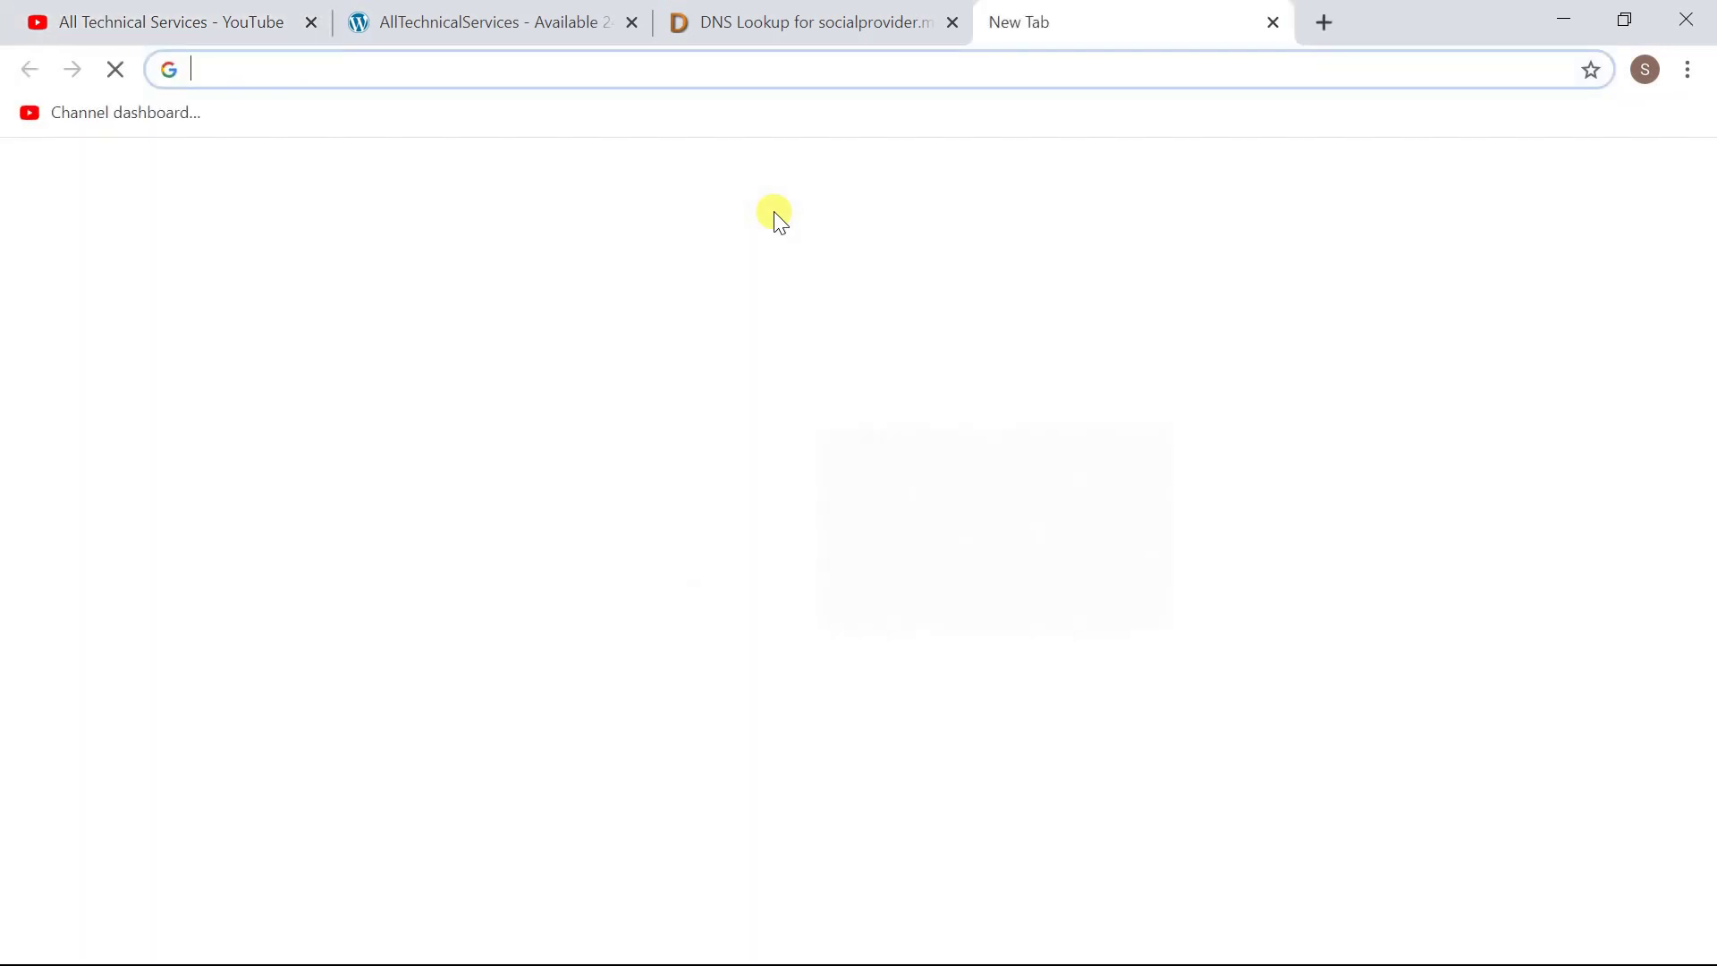
pyautogui.write('mxtoolbox.com')
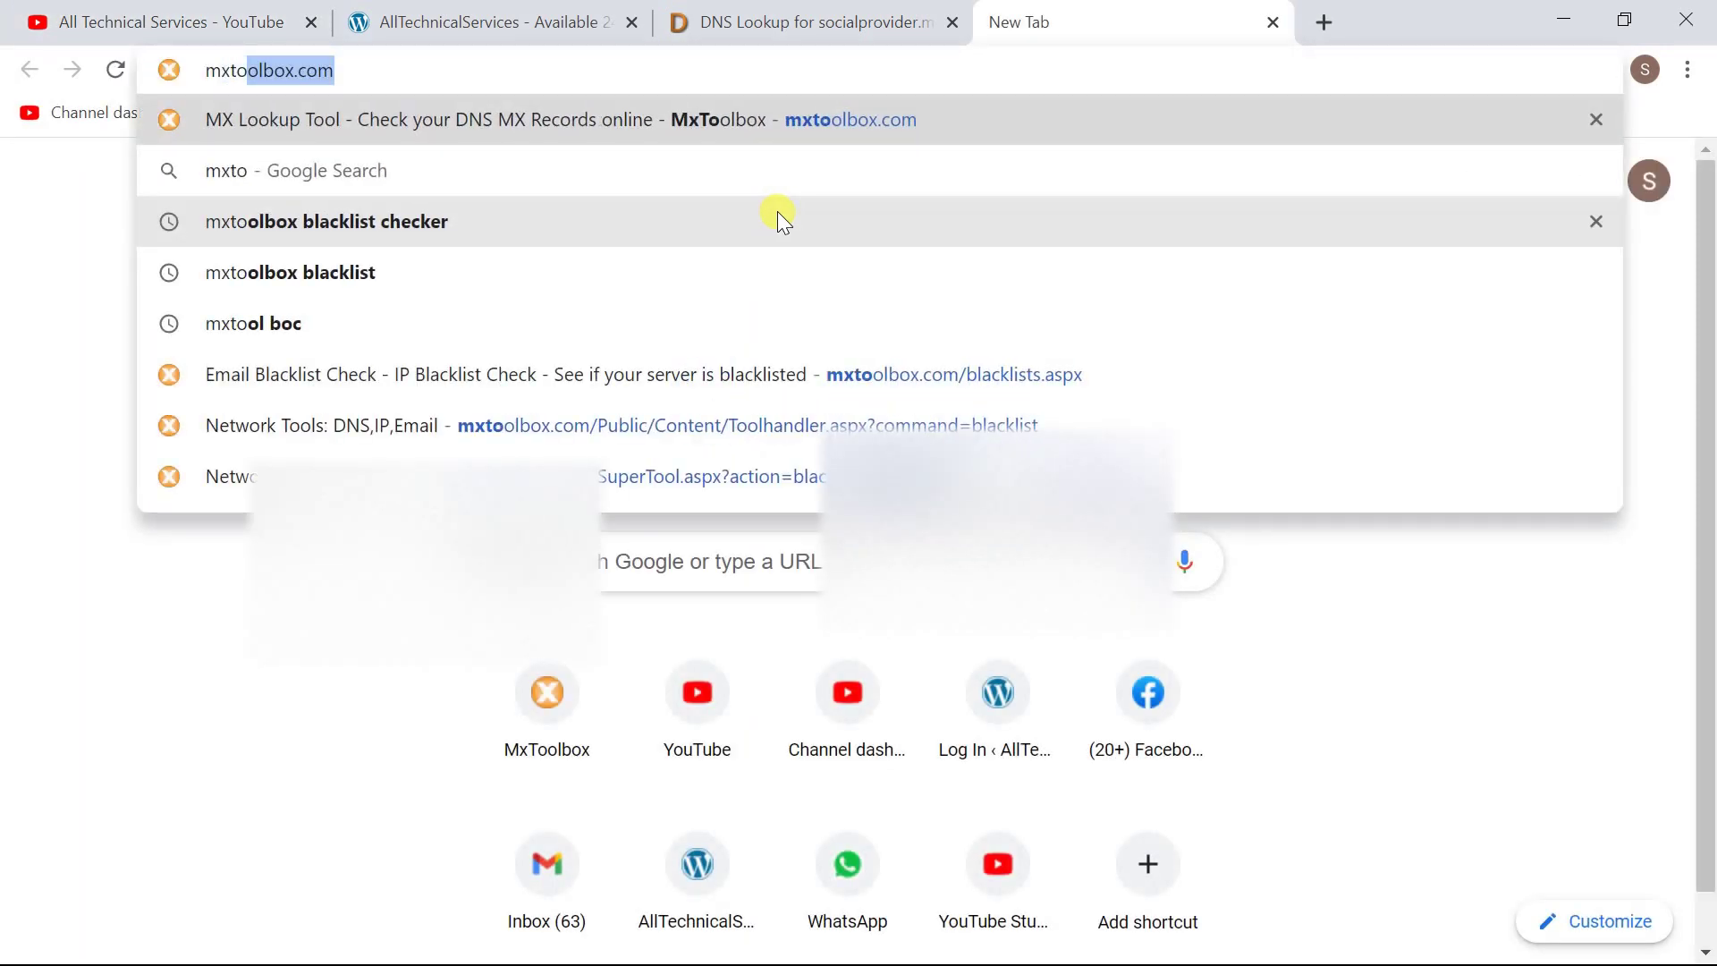
pyautogui.press('Return')
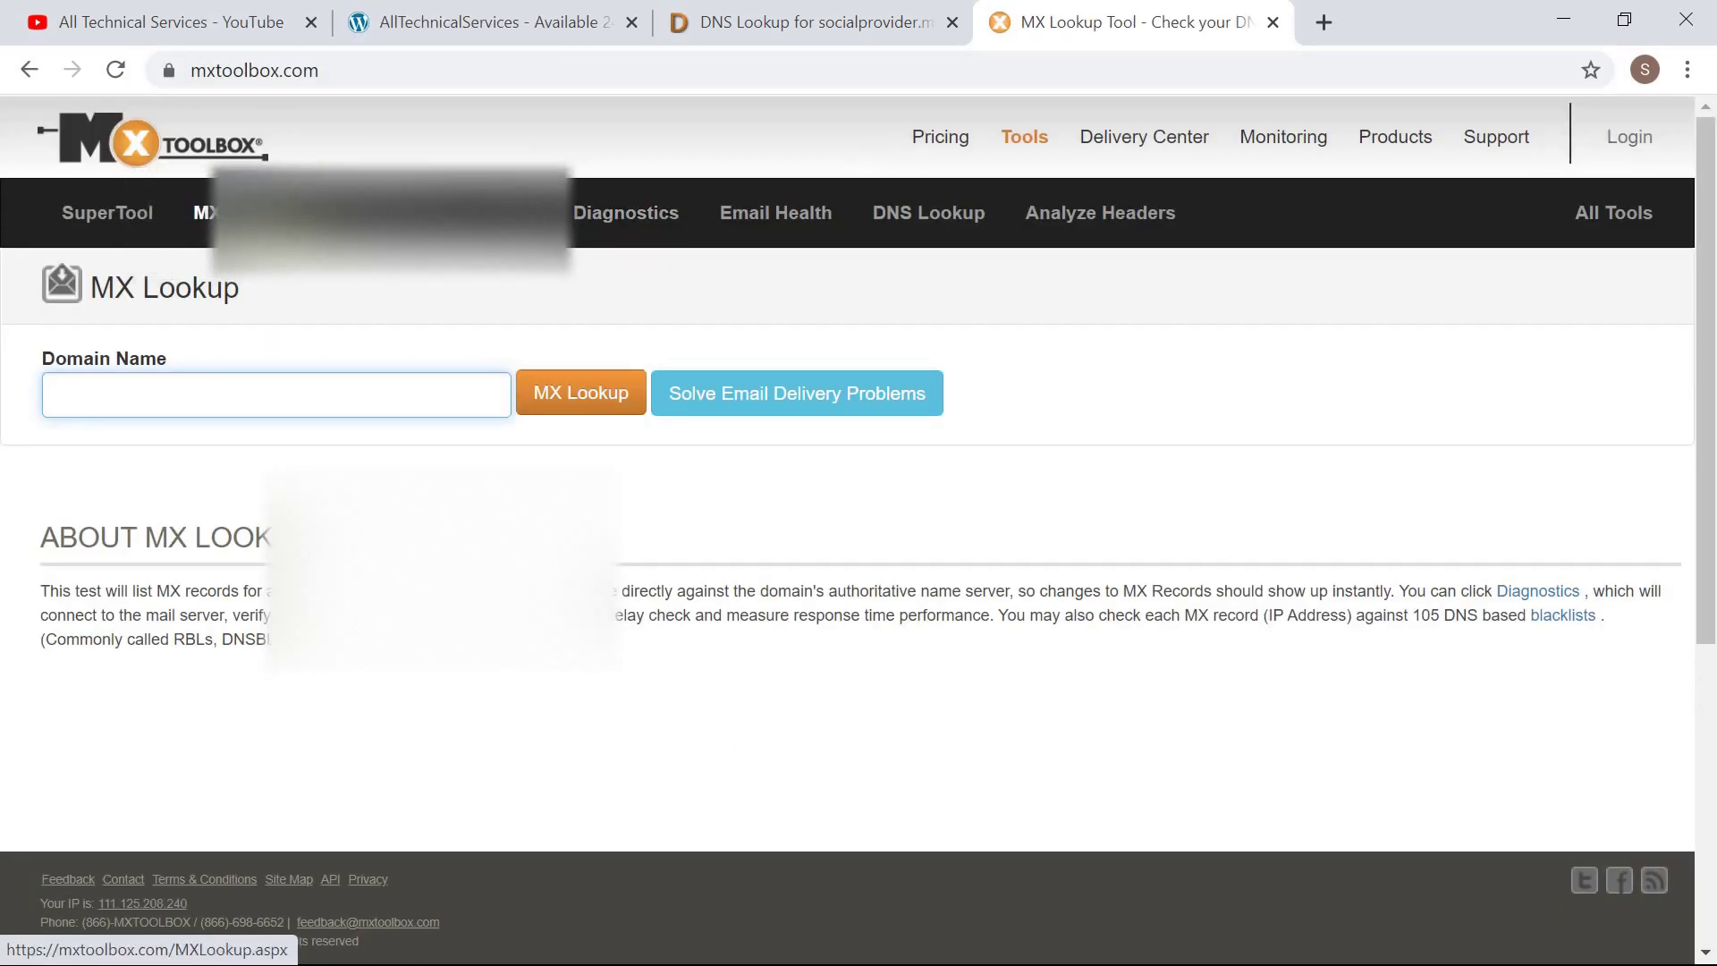
pyautogui.click(386, 234)
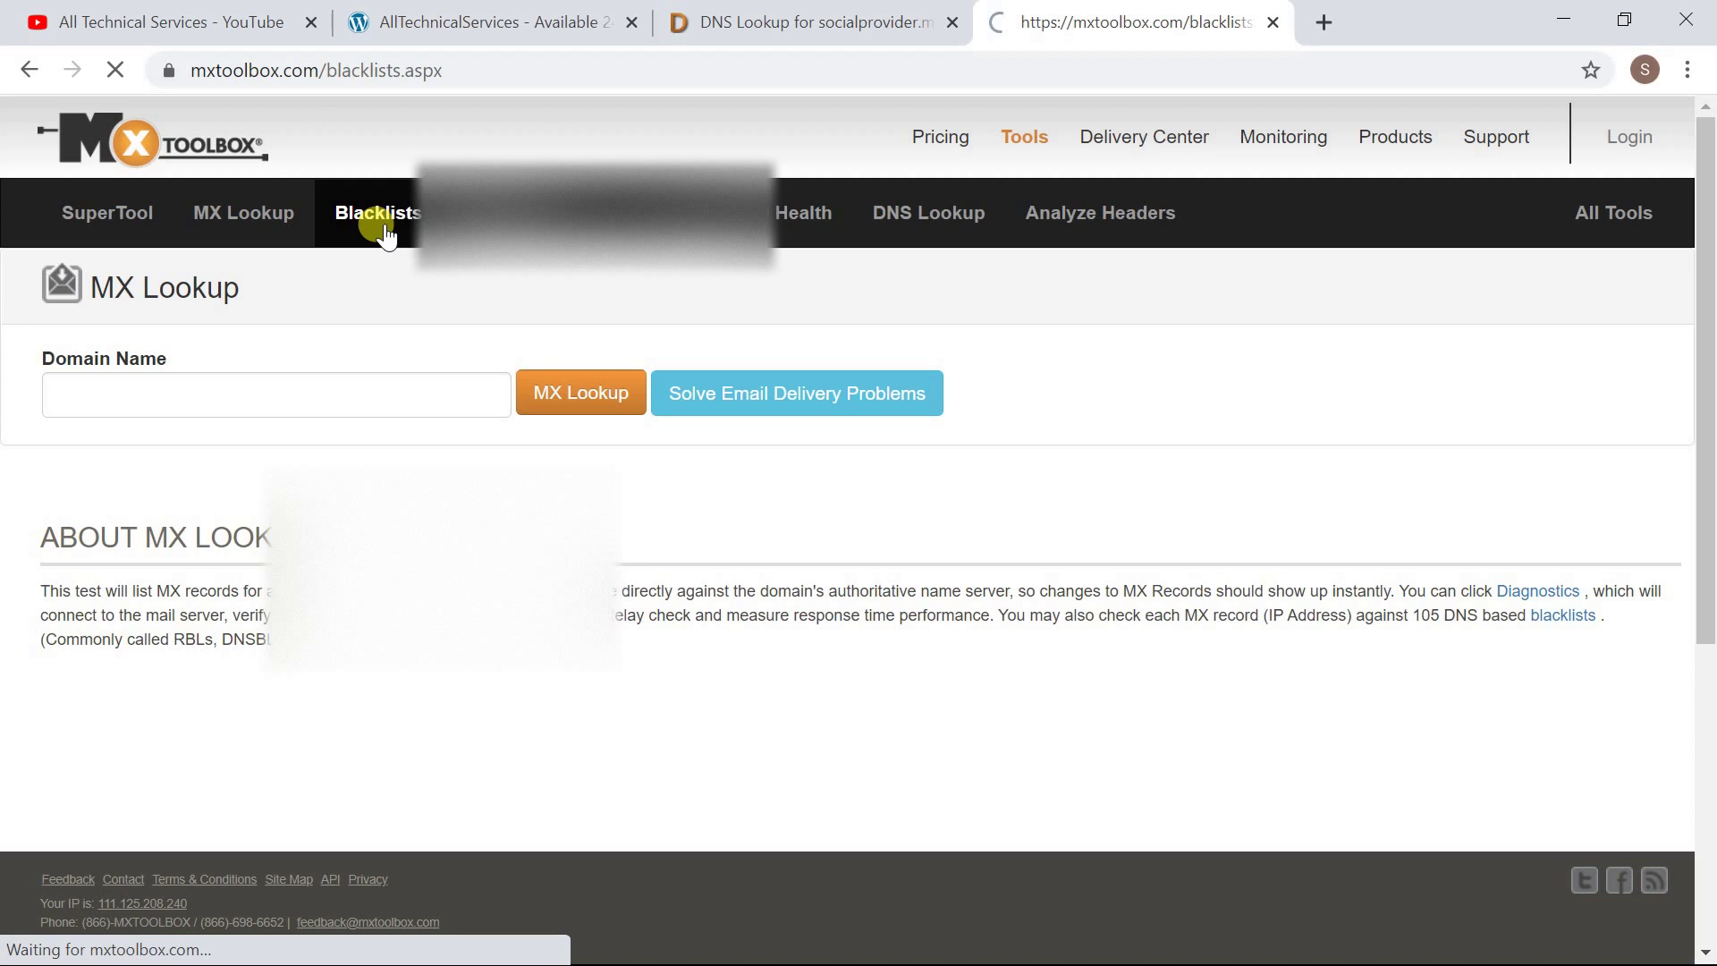
pyautogui.click(403, 403)
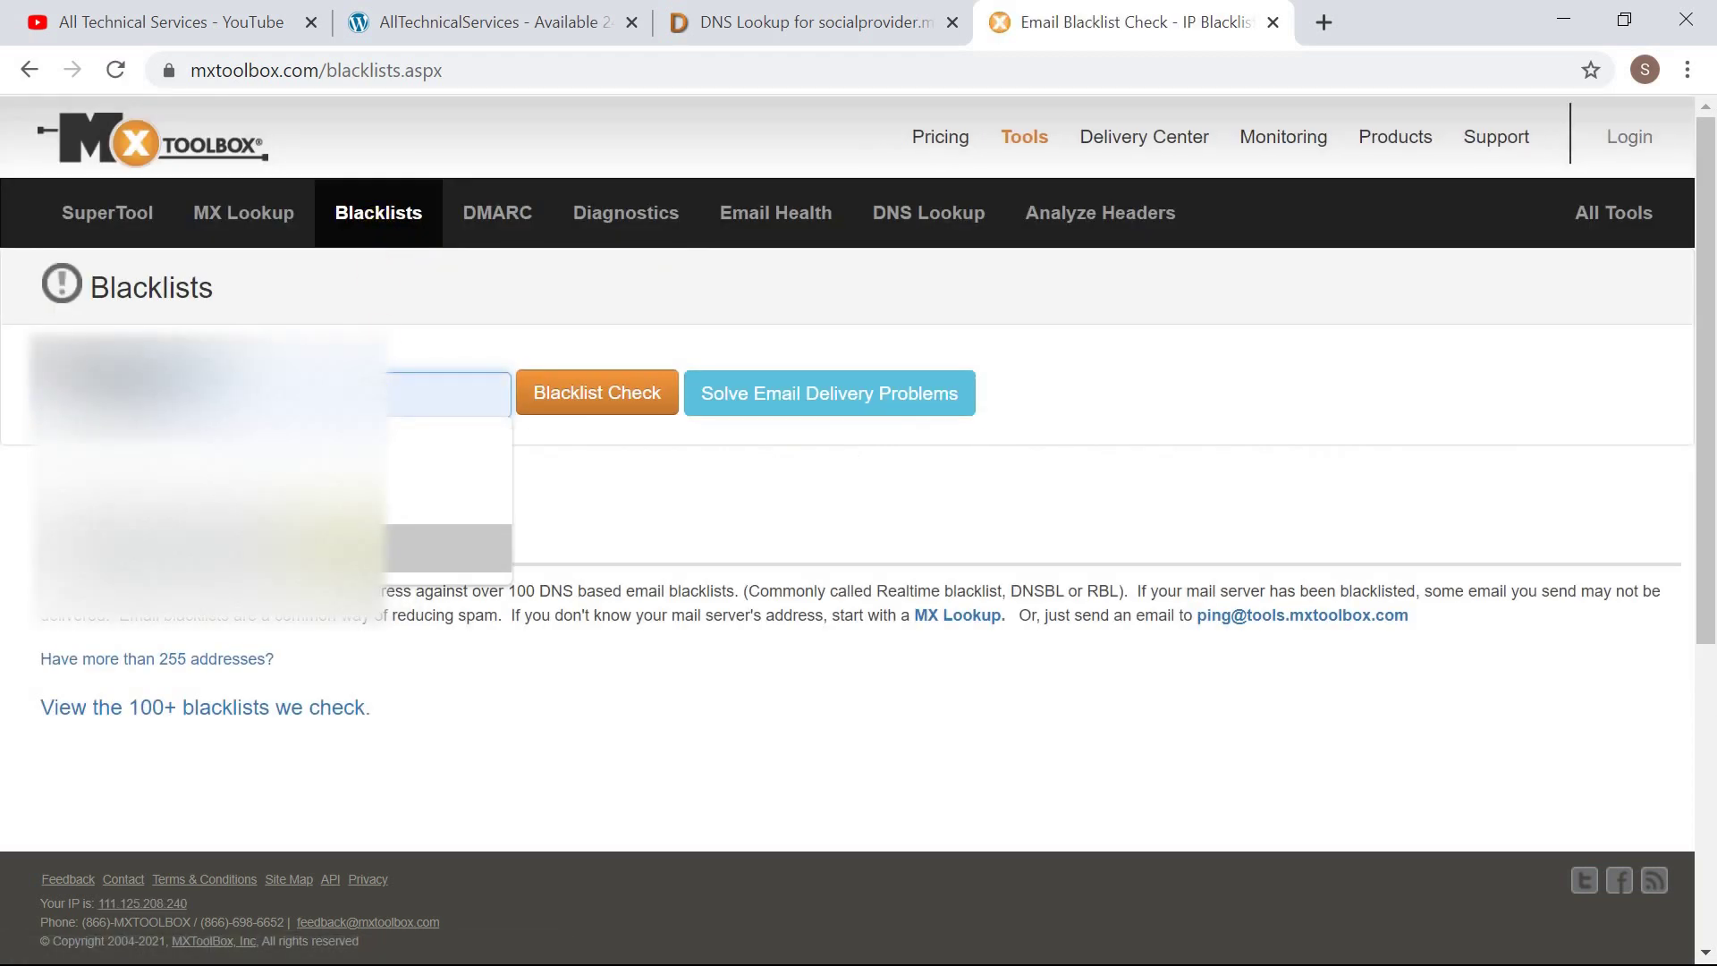
pyautogui.click(268, 548)
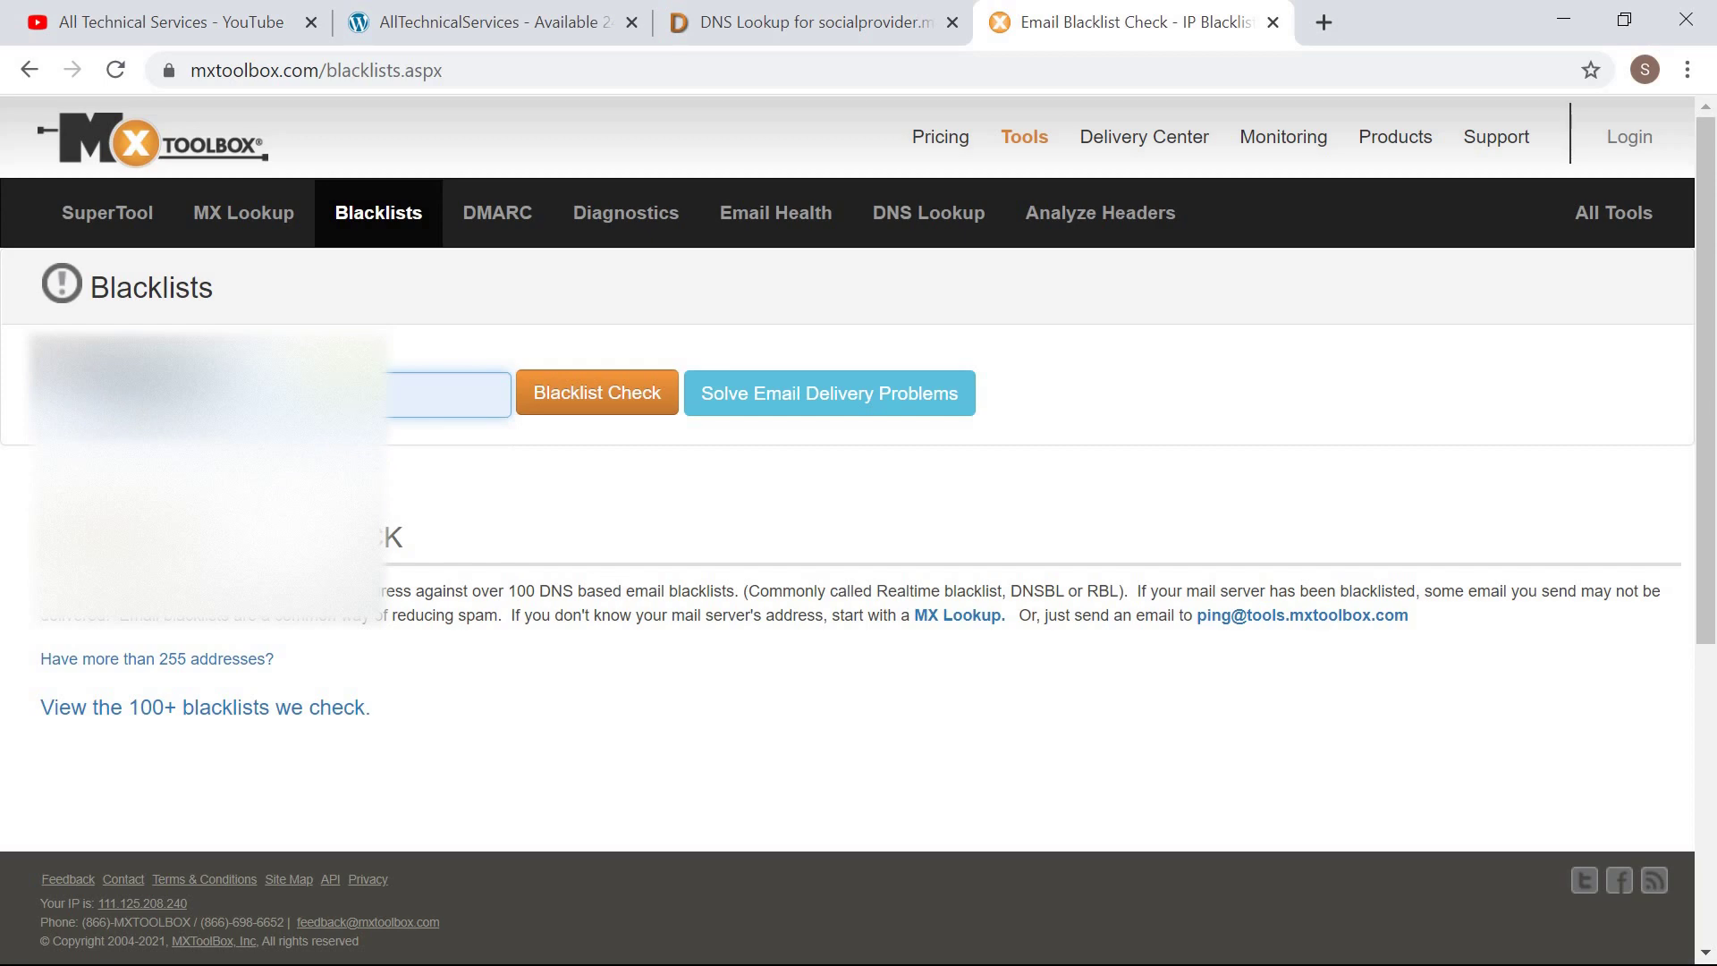
pyautogui.click(593, 413)
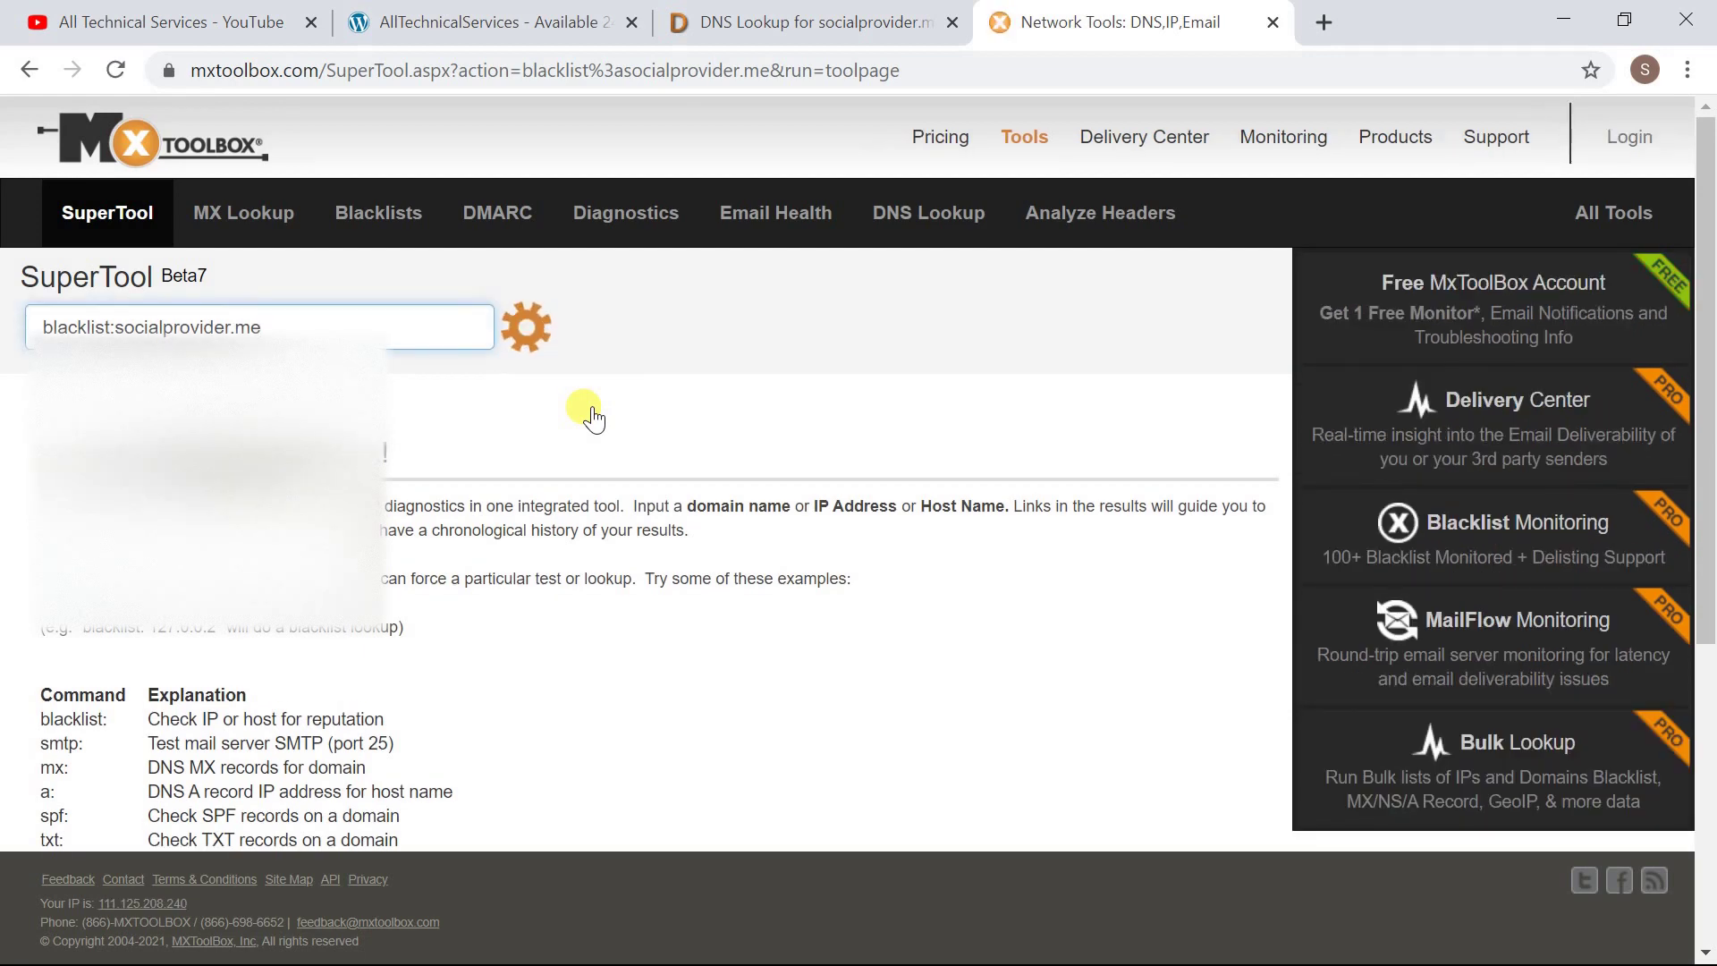
# Step: Scroll to the results table and highlight 34.102.136.180 in the RATS Spam and UCEPROTECTL1 rows
pyautogui.scroll(-3, 606, 415)
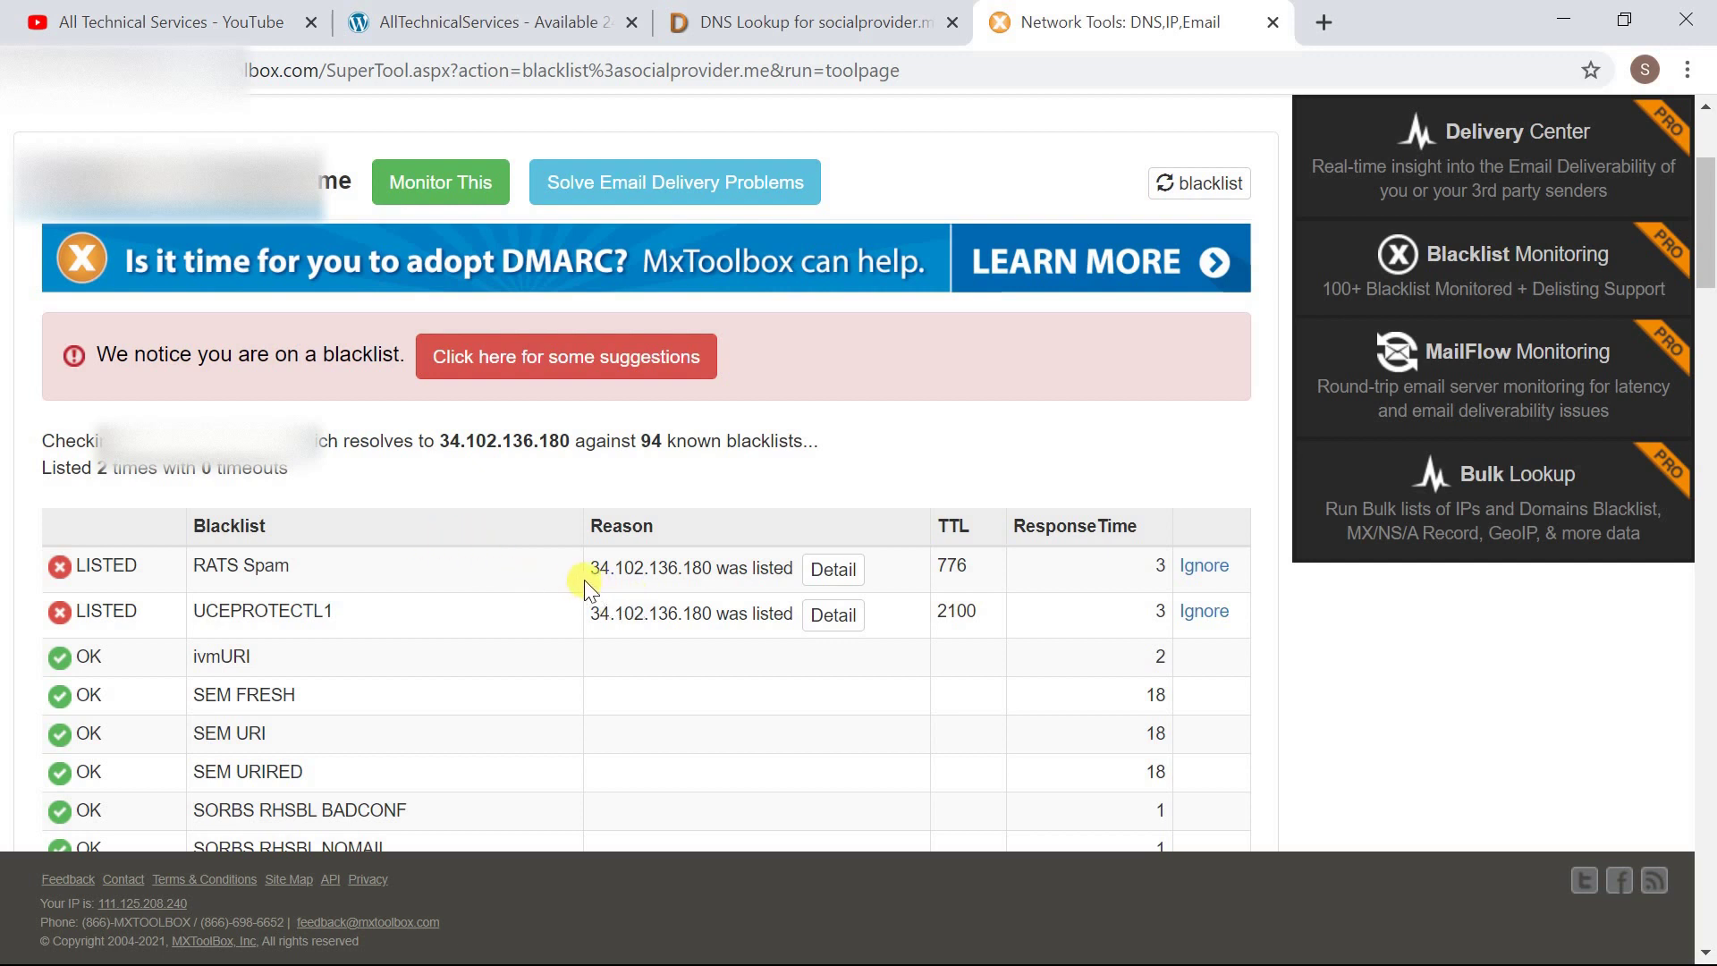
pyautogui.moveTo(592, 573); pyautogui.dragTo(715, 570)
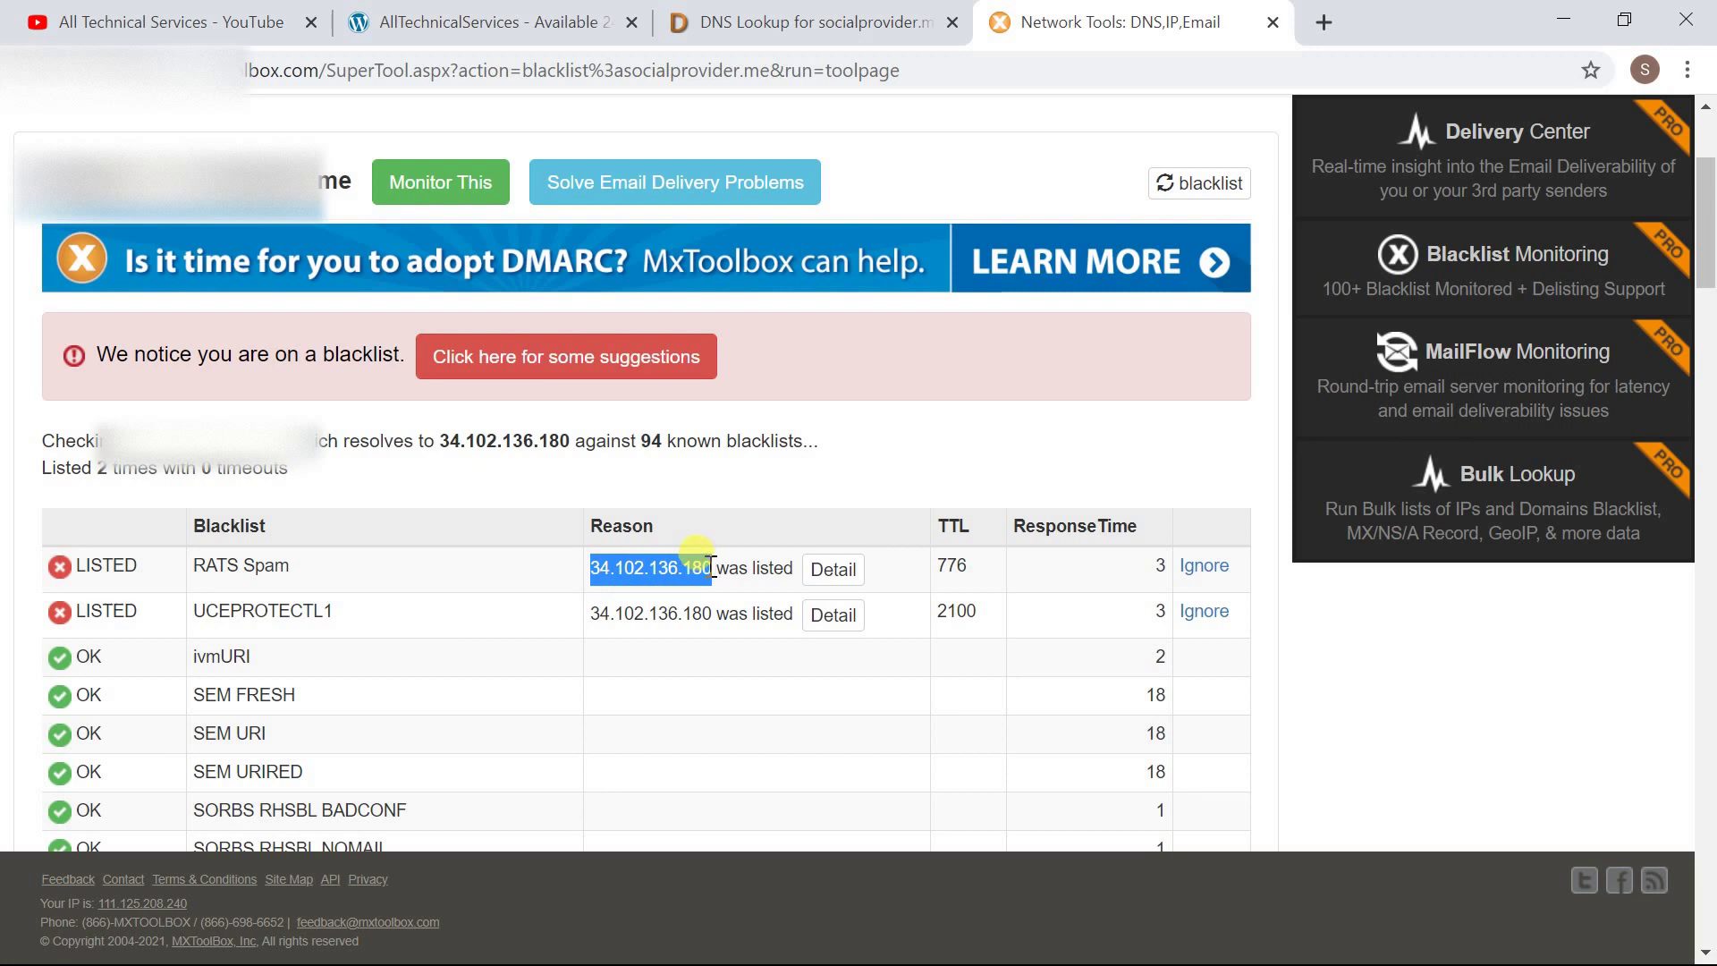
pyautogui.scroll(2, 711, 568)
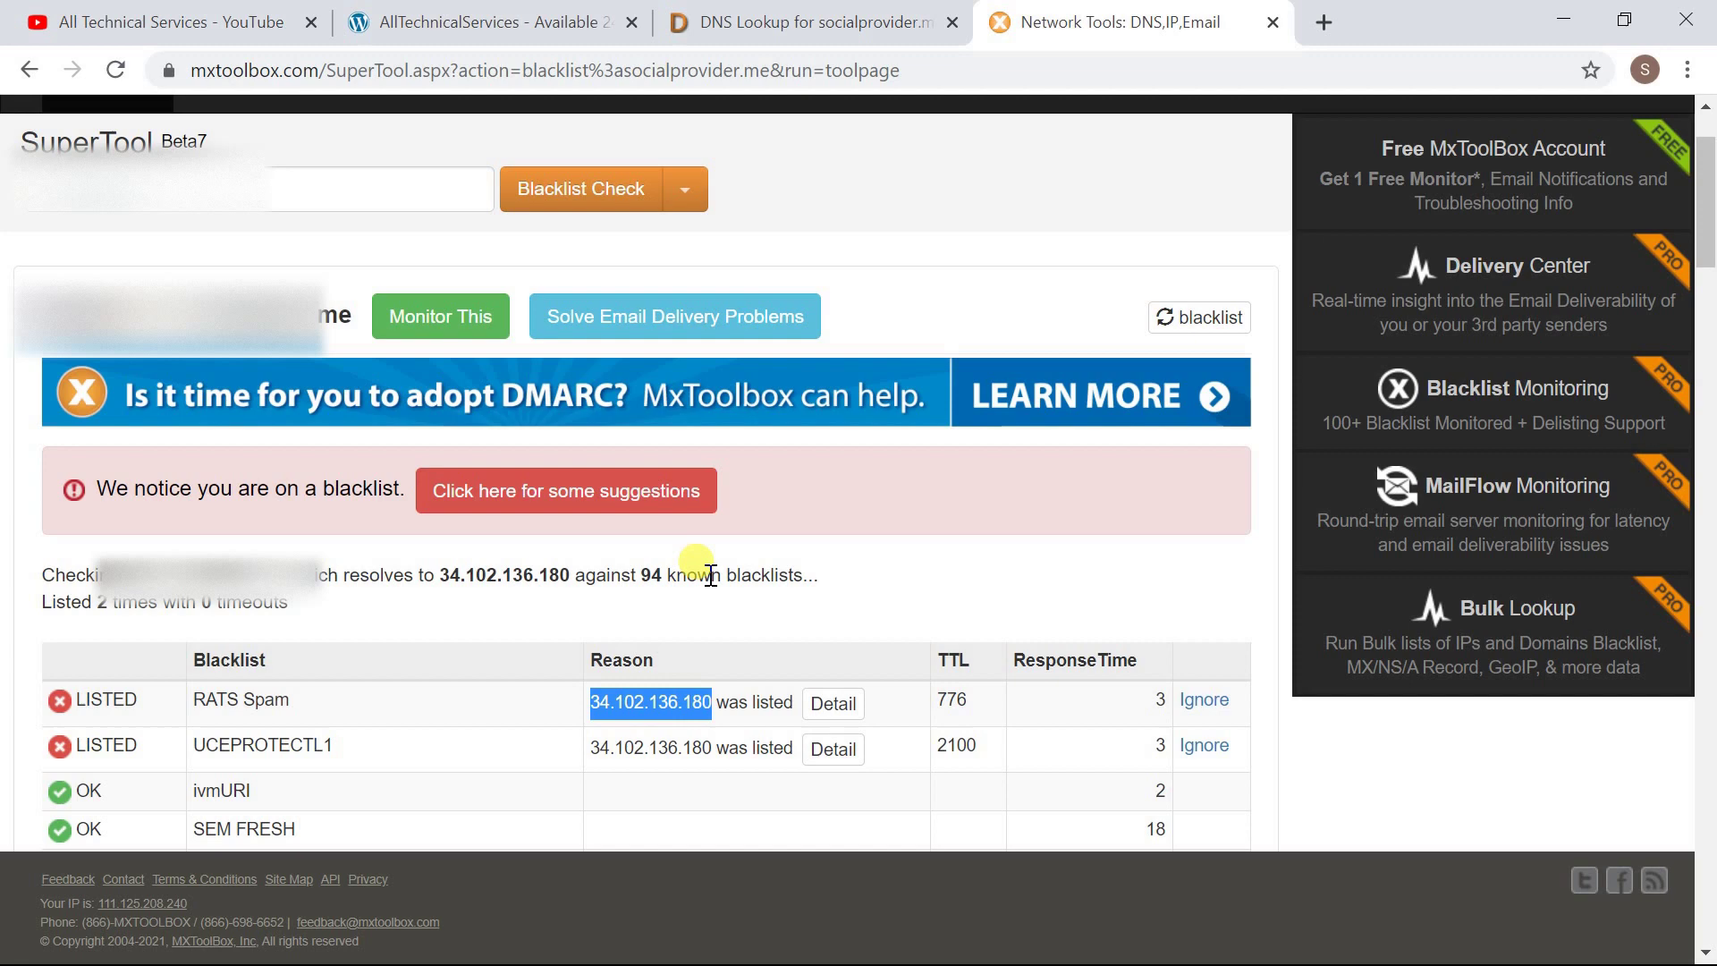
pyautogui.scroll(-2, 711, 575)
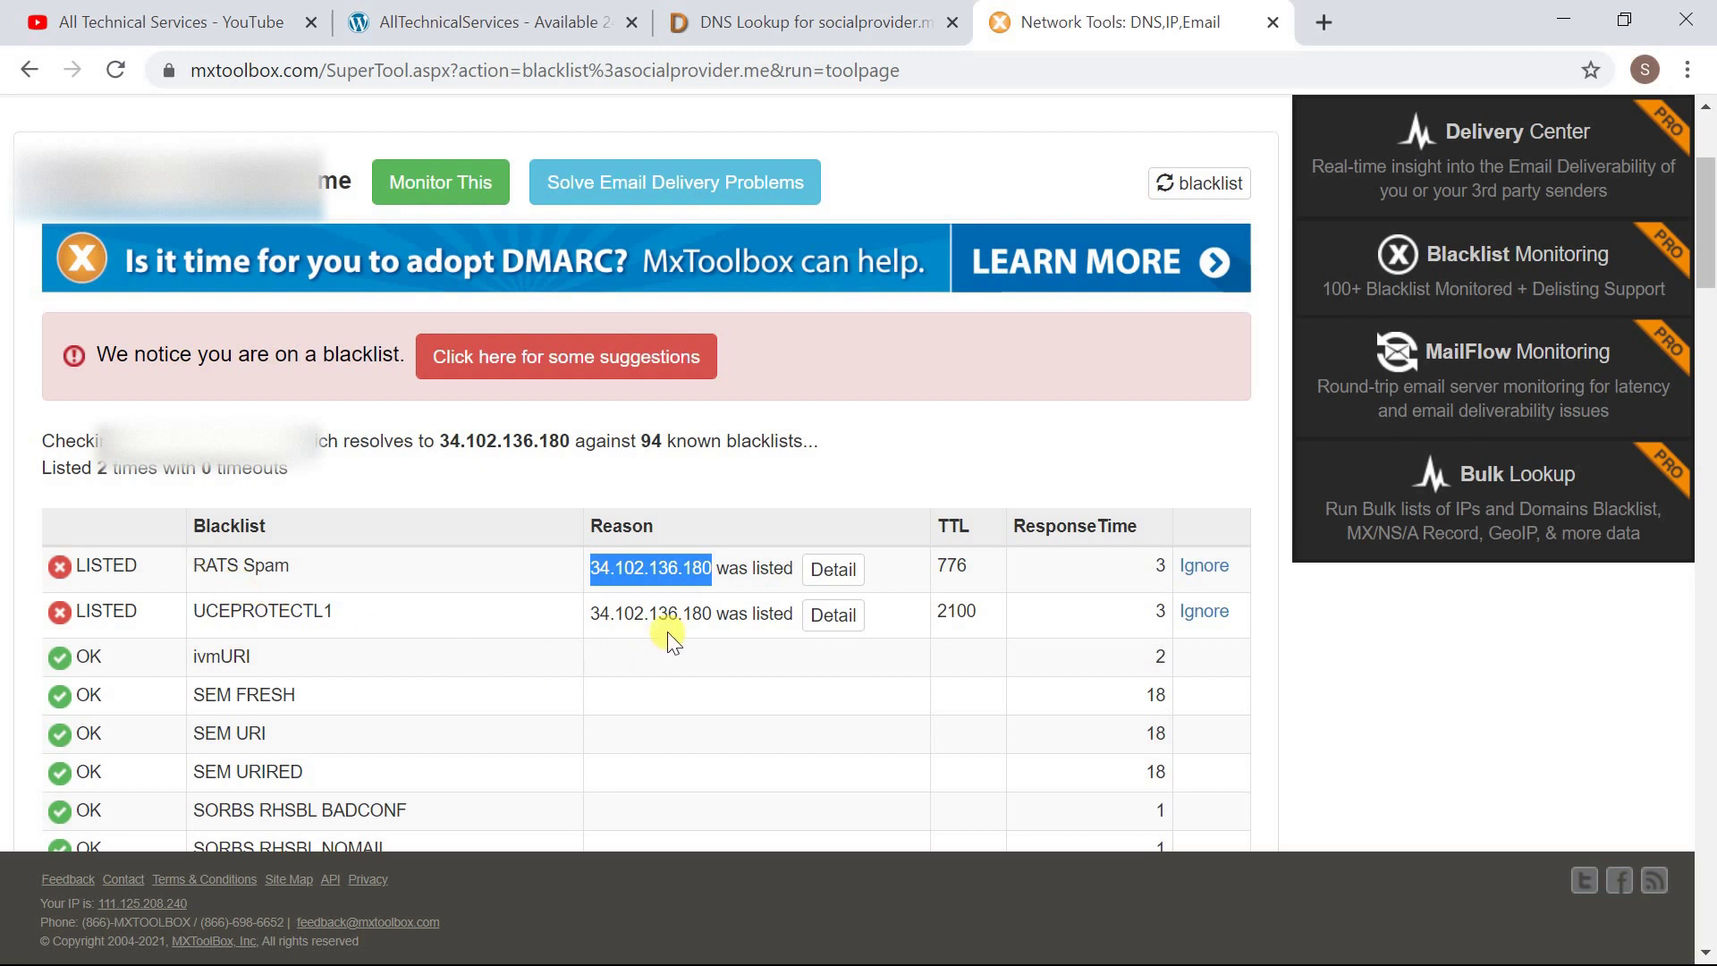
pyautogui.moveTo(713, 613); pyautogui.dragTo(588, 617)
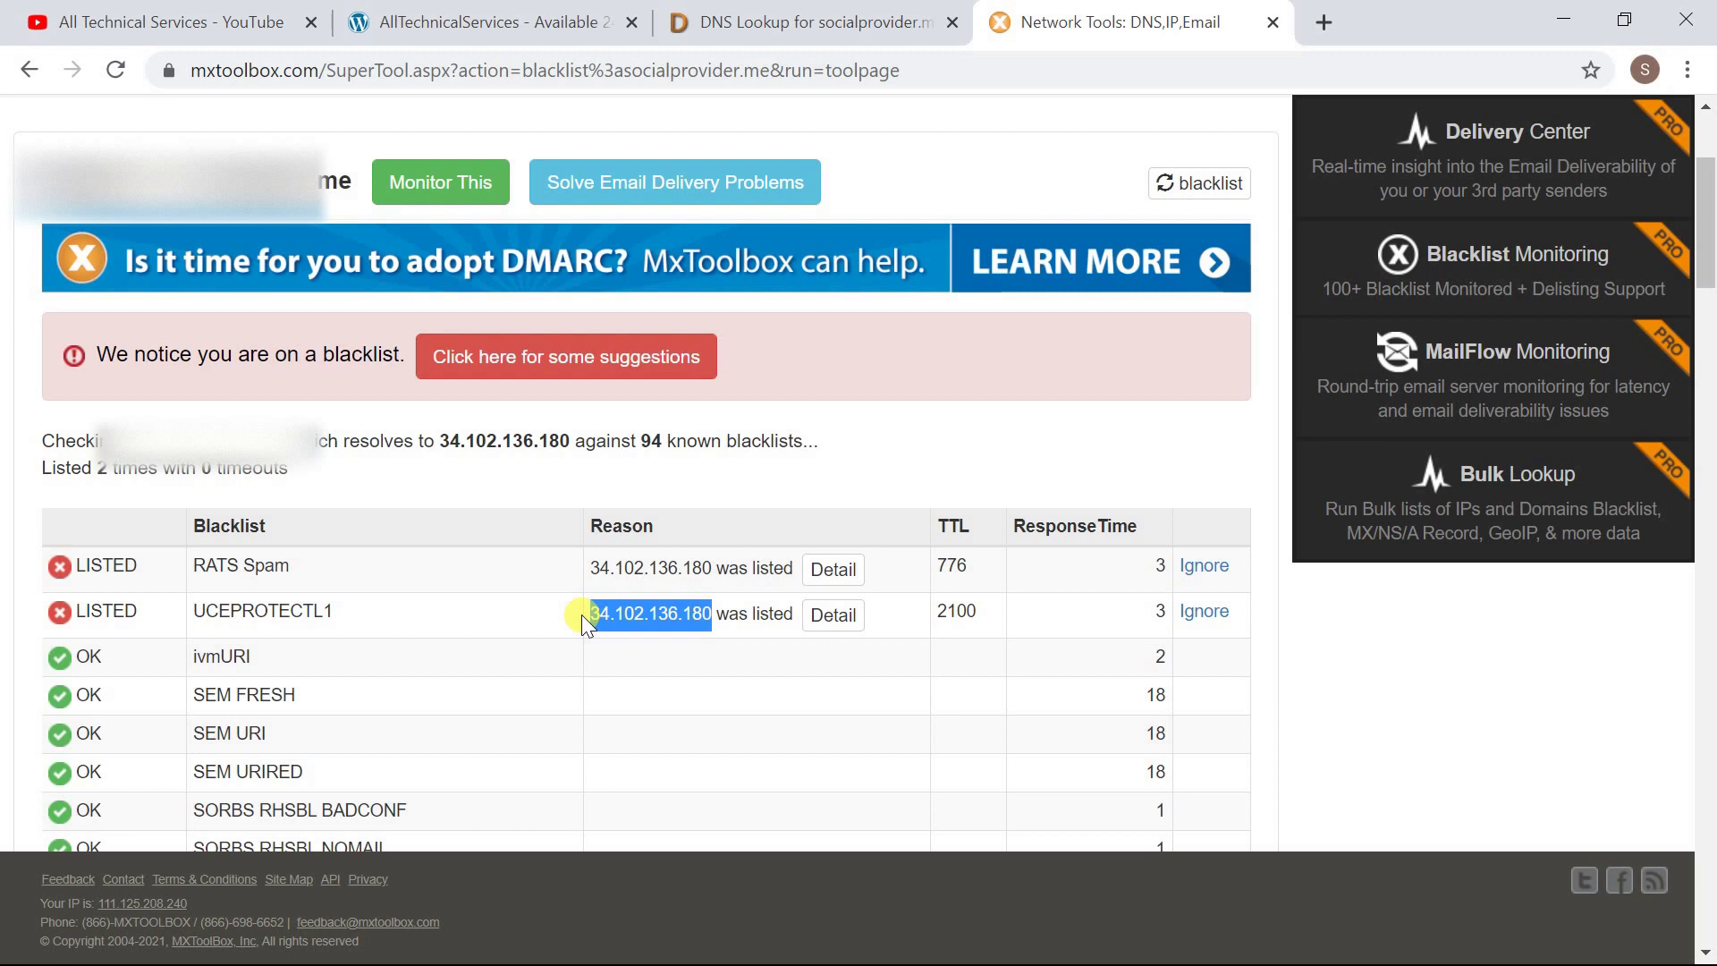
# Step: Open the RATS Spam details in a new tab and follow the SpamRATS lookup link for 34.102.136.180
pyautogui.middleClick(836, 577)
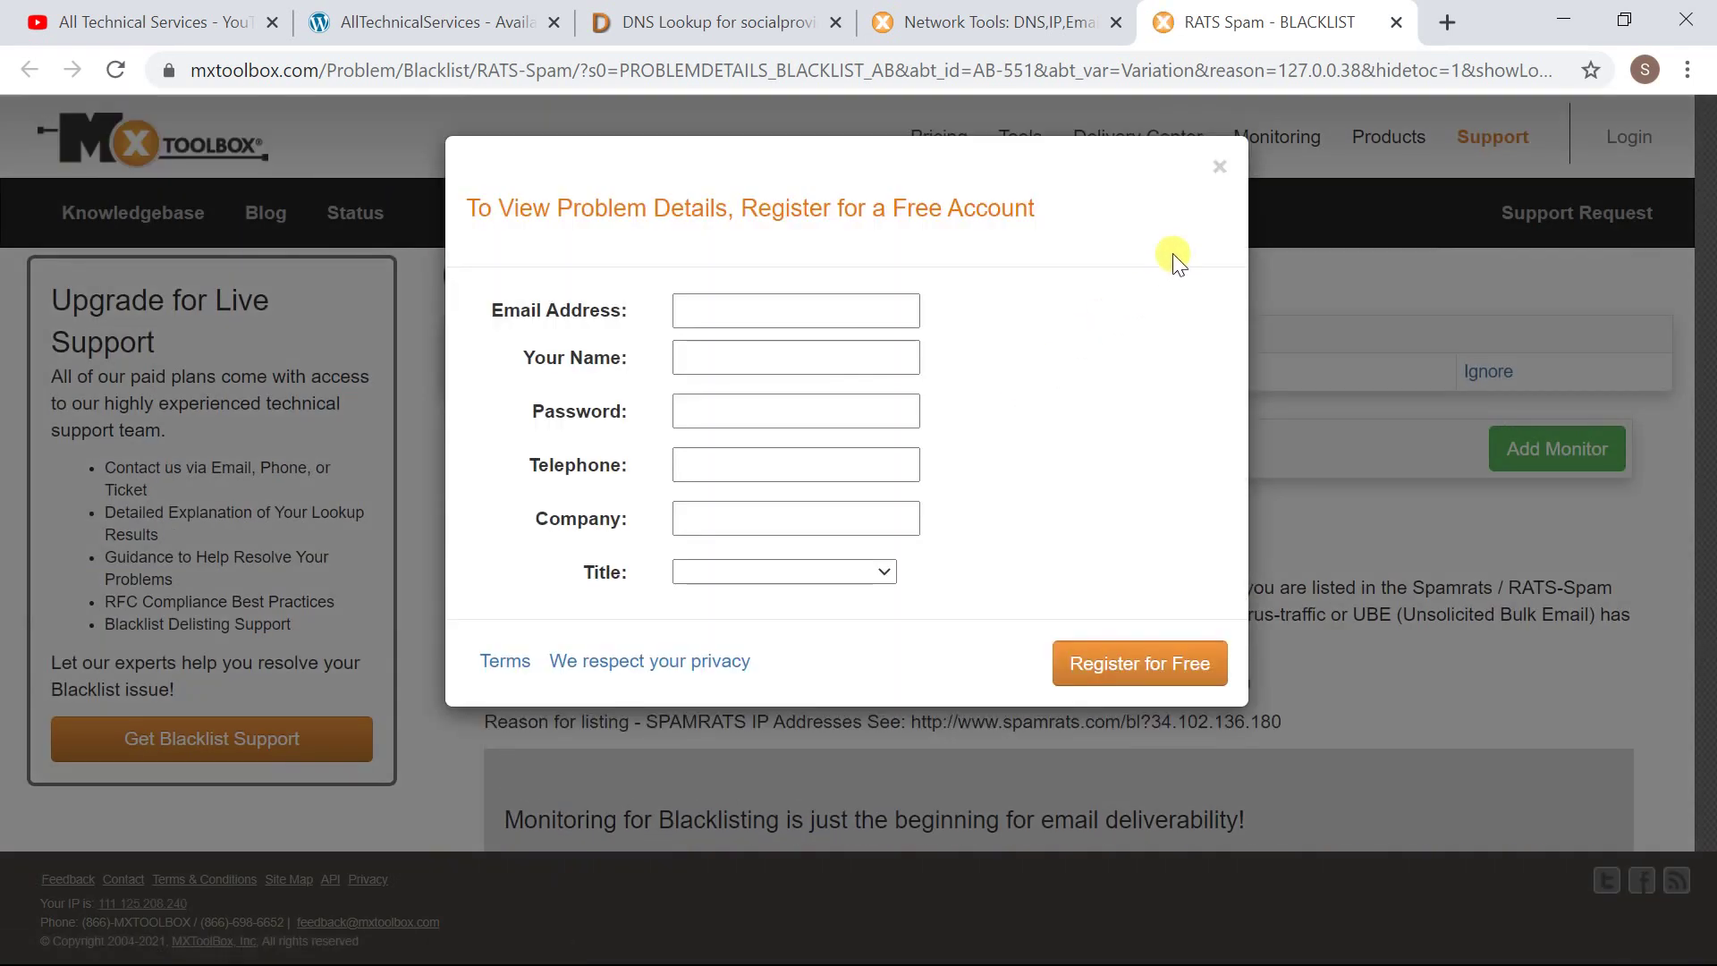
pyautogui.click(1214, 163)
pyautogui.scroll(-5, 1150, 442)
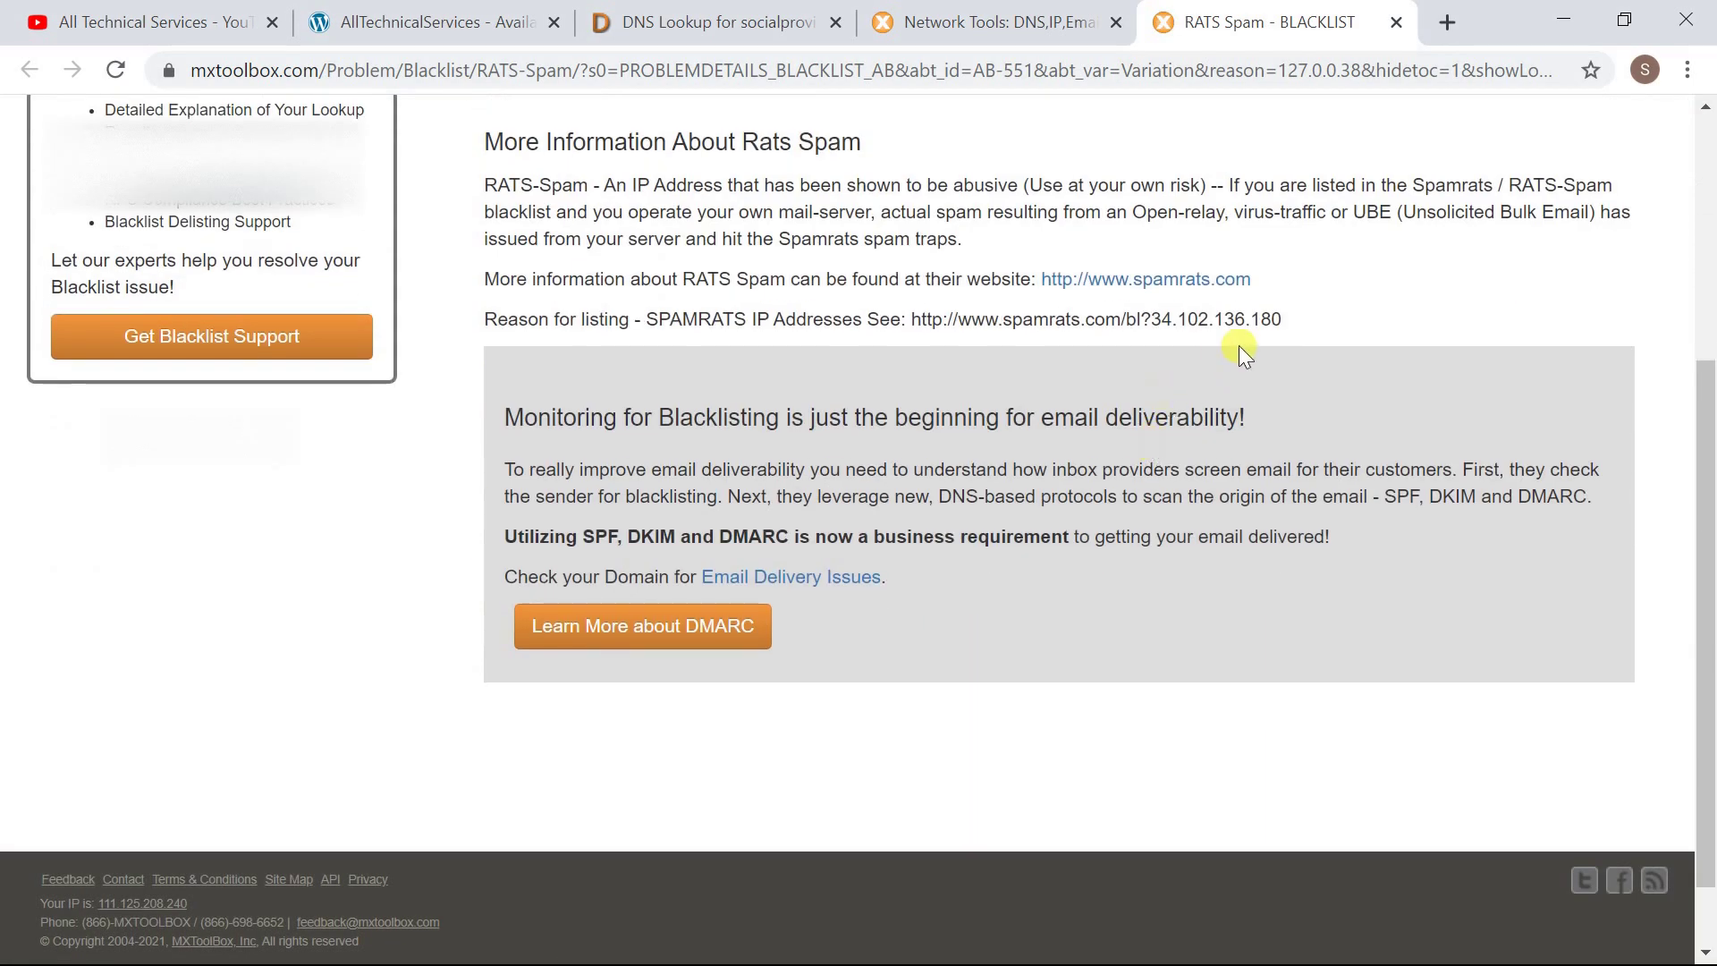
pyautogui.moveTo(1284, 322); pyautogui.dragTo(916, 320)
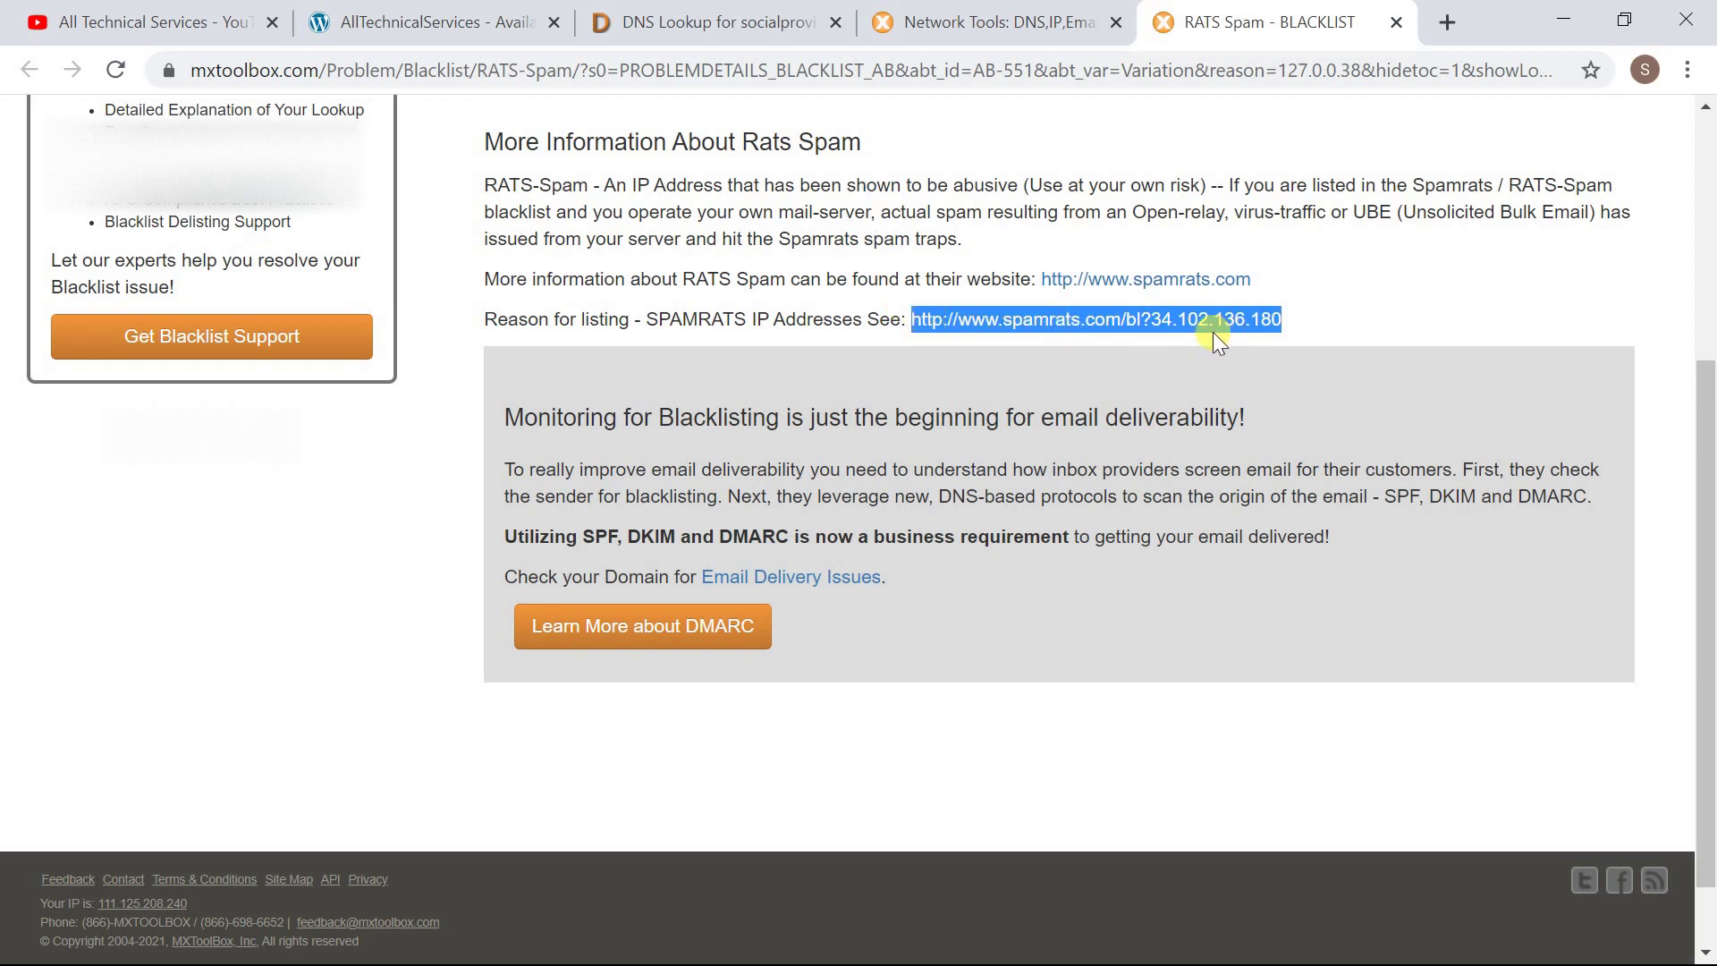
pyautogui.rightClick(1107, 320)
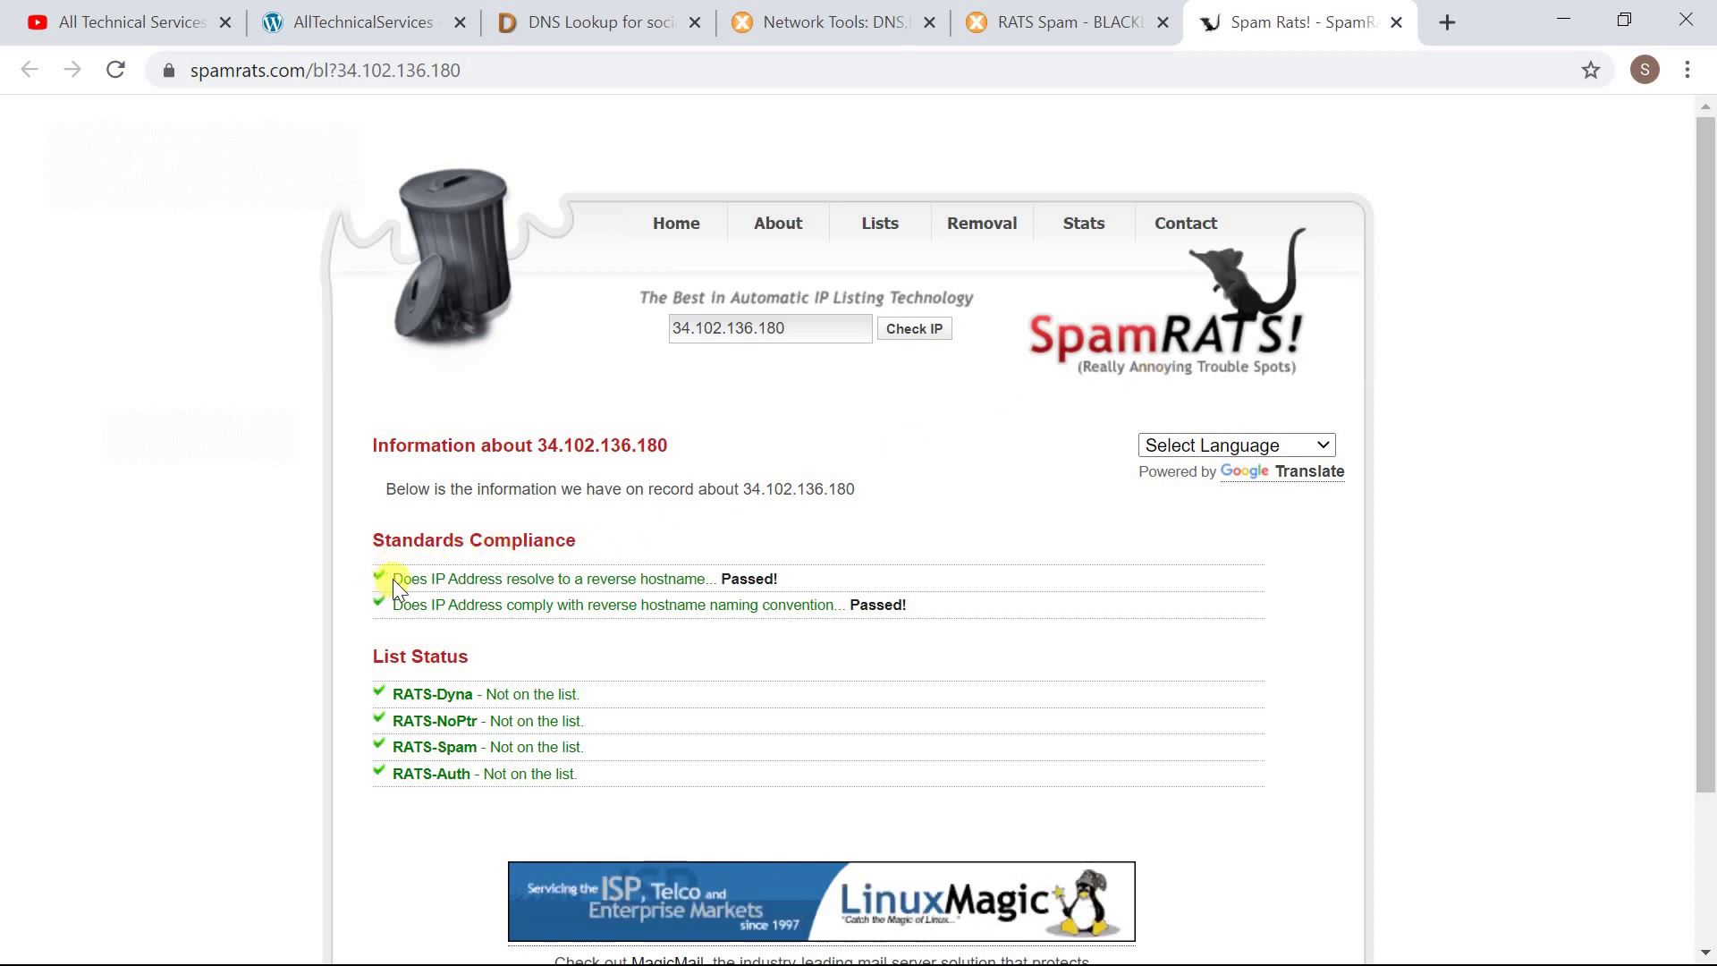
# Step: Compare the SpamRATS record with the MXToolbox RATS Spam entry and open the SpamRATS removal page
pyautogui.moveTo(399, 579); pyautogui.dragTo(704, 572)
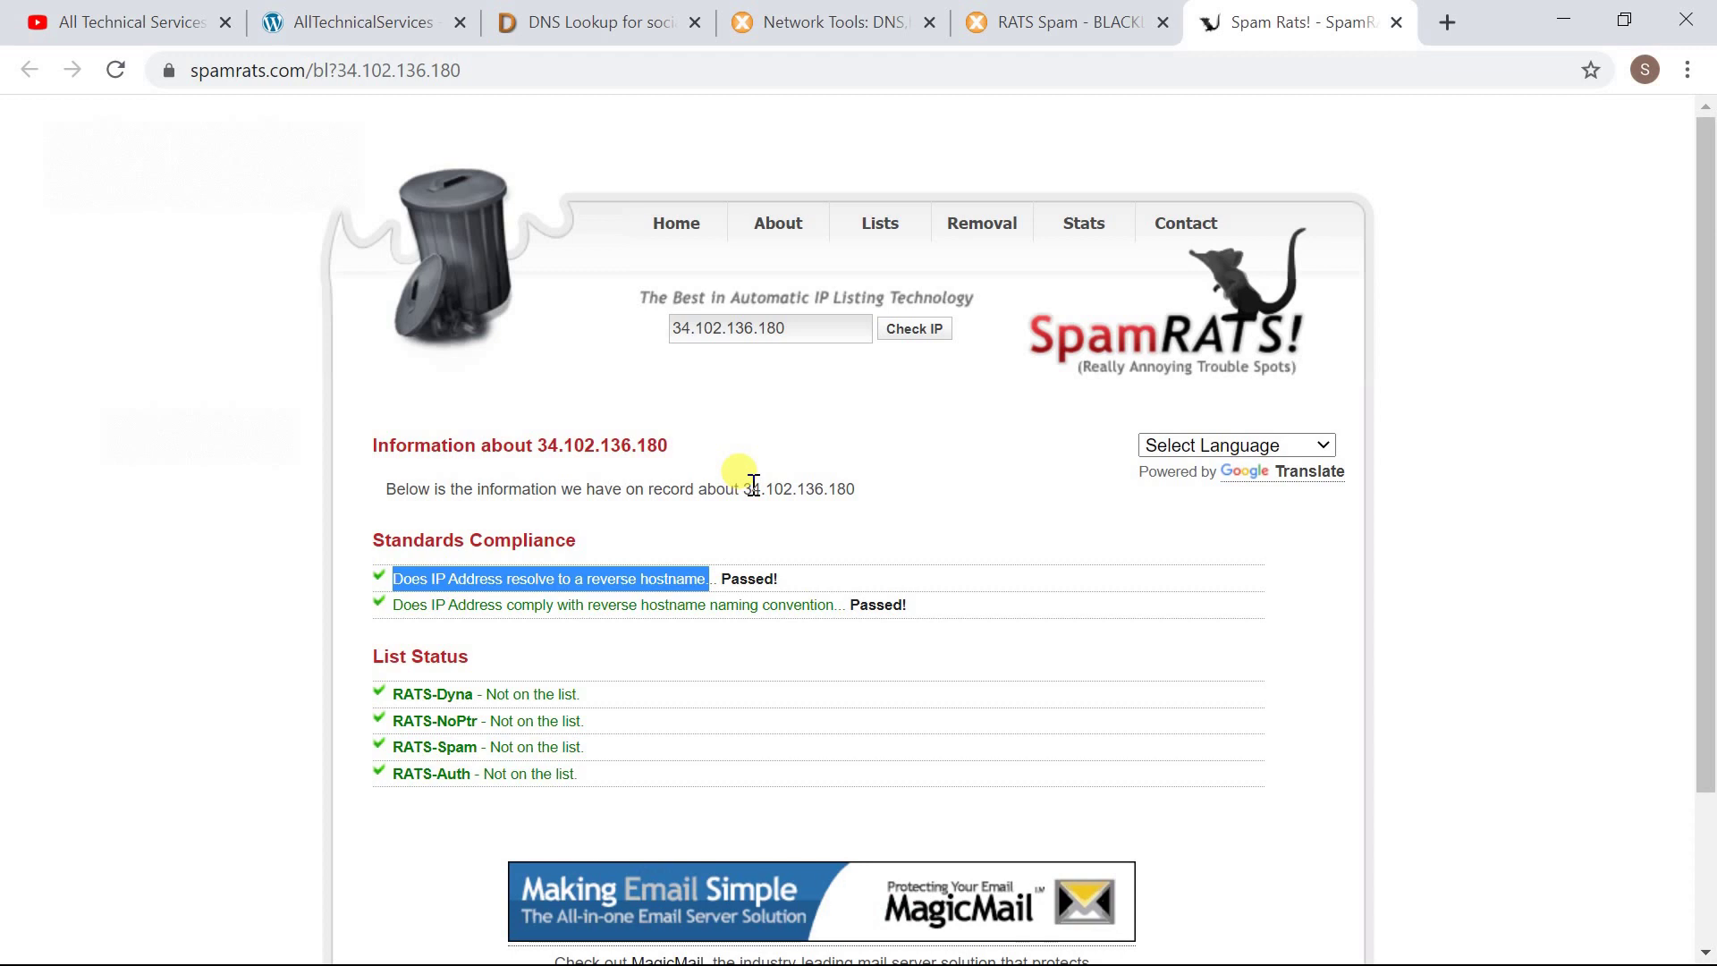
pyautogui.click(858, 21)
pyautogui.moveTo(334, 565); pyautogui.dragTo(201, 563)
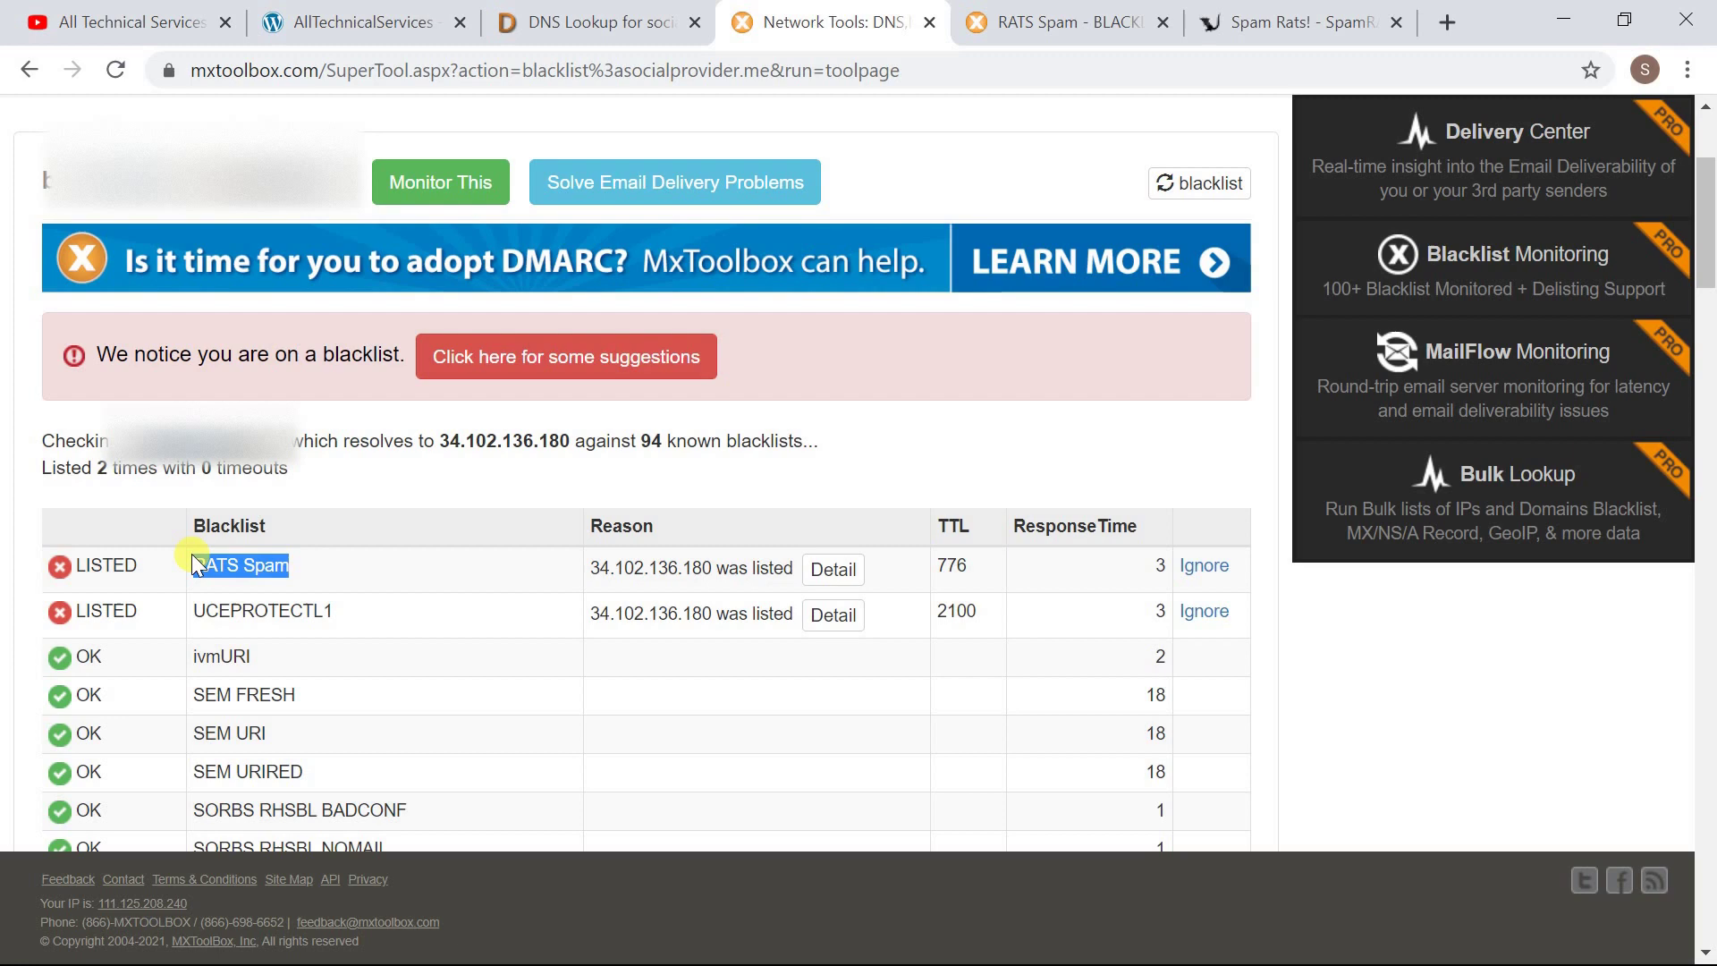
pyautogui.click(1297, 21)
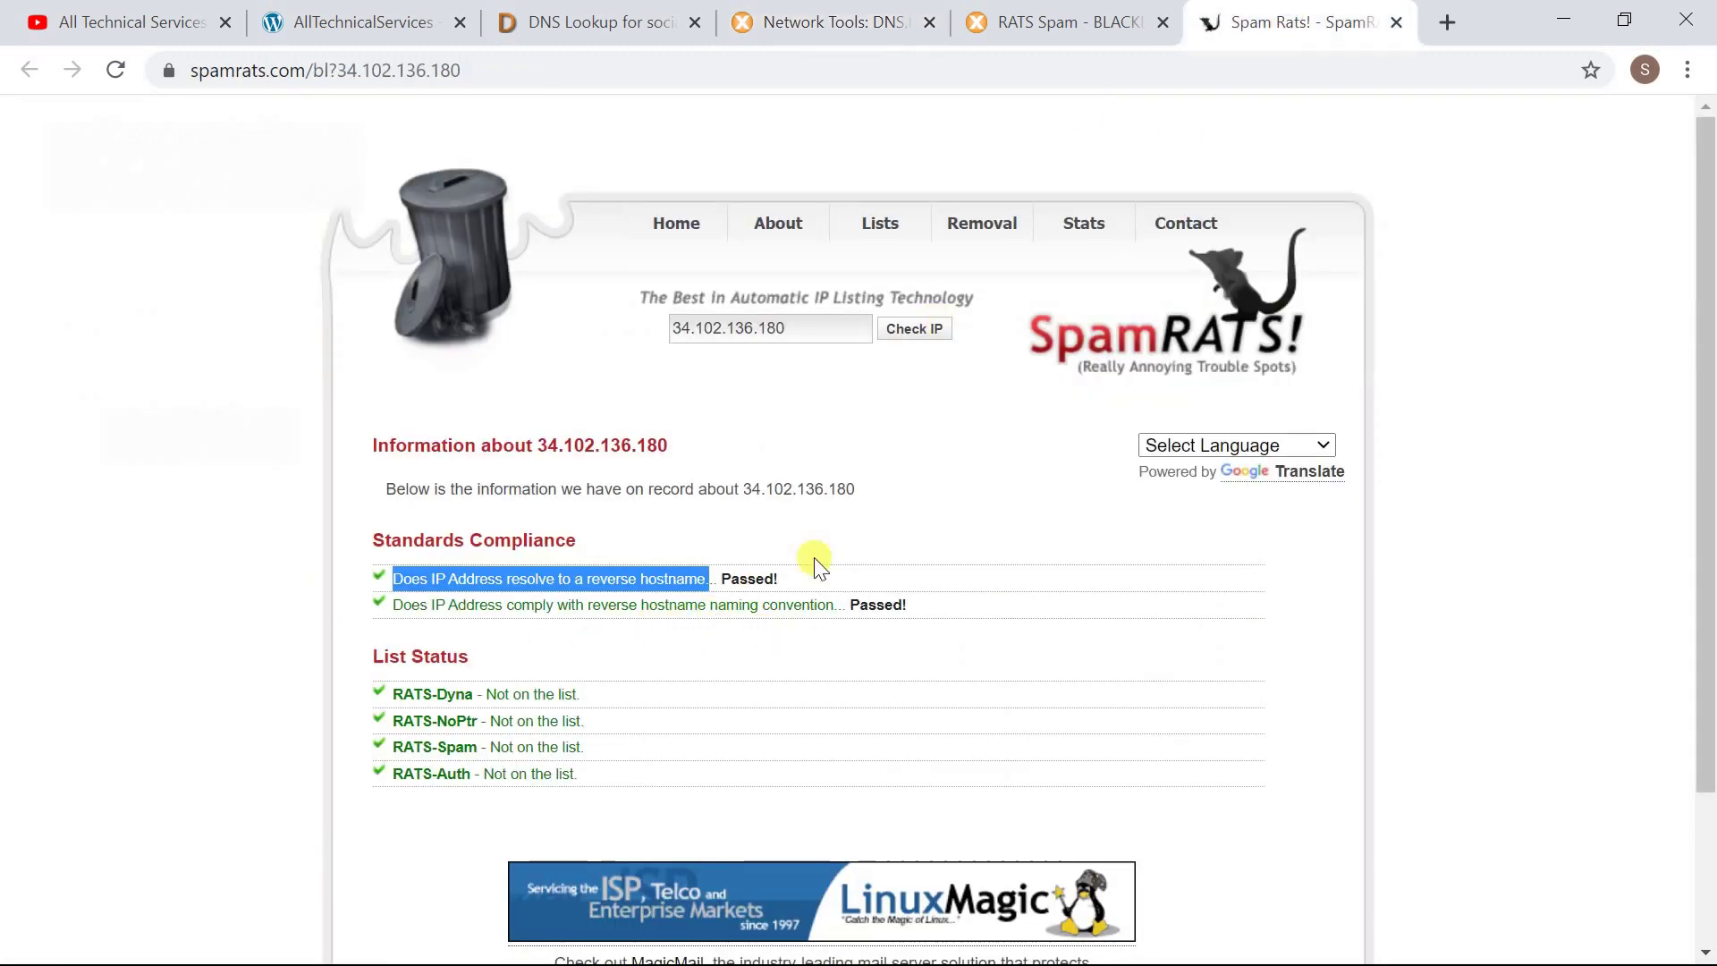
pyautogui.click(972, 235)
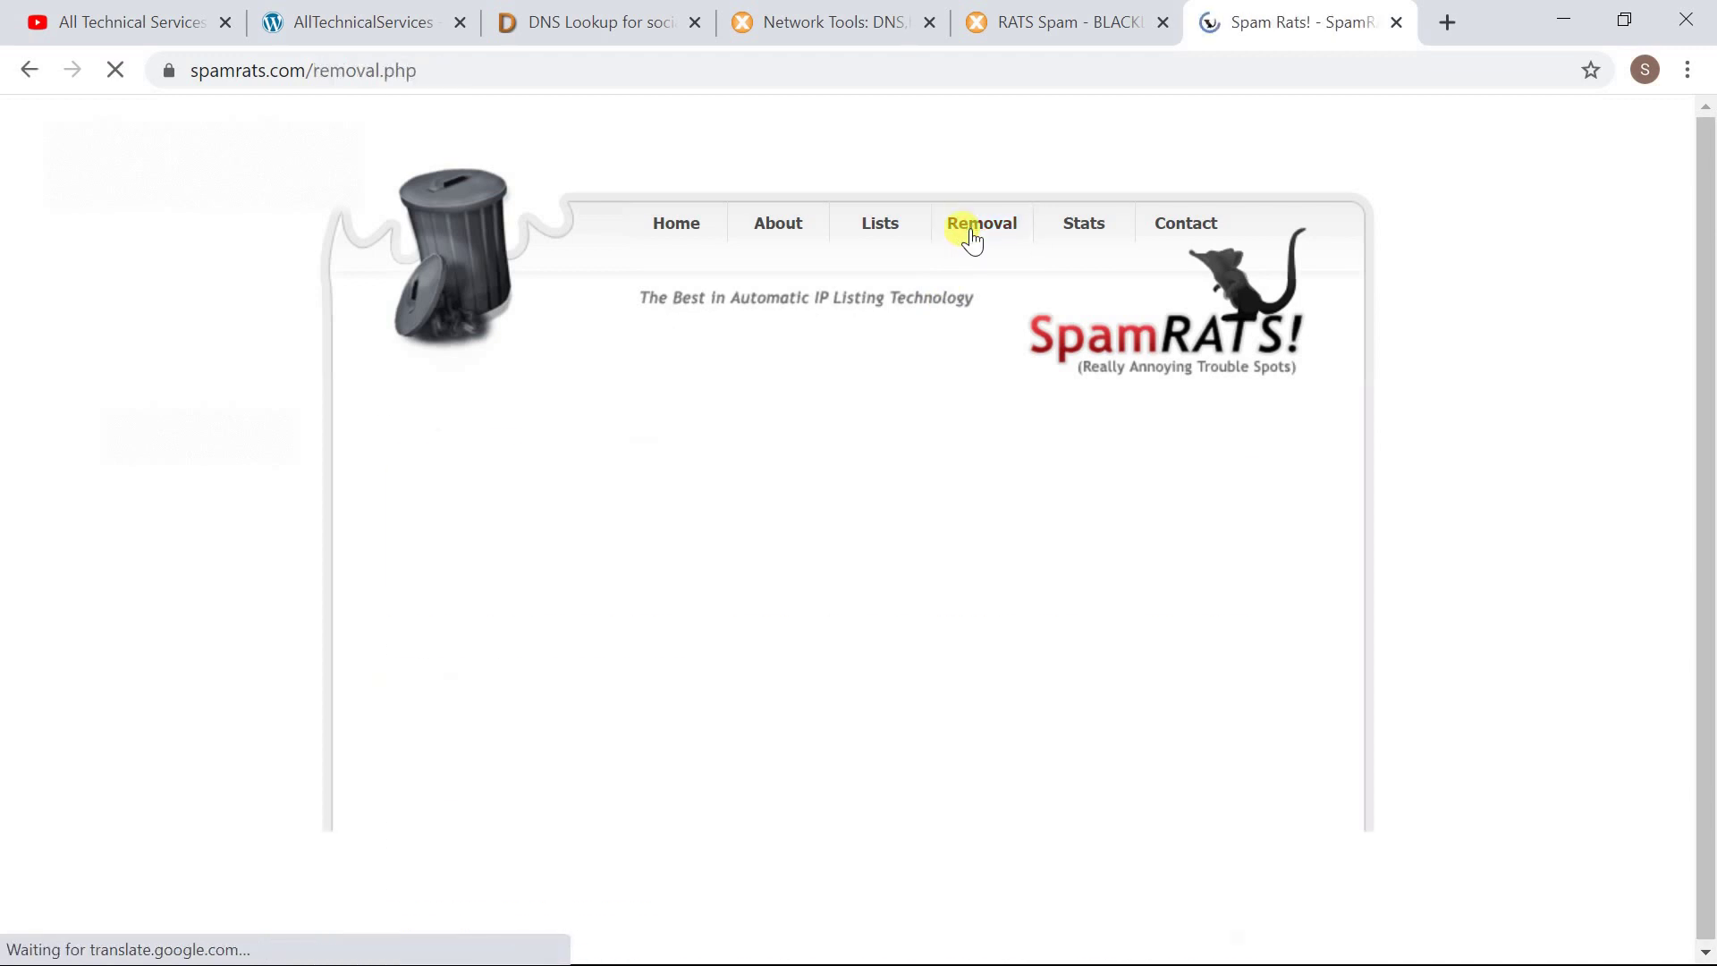
pyautogui.click(912, 41)
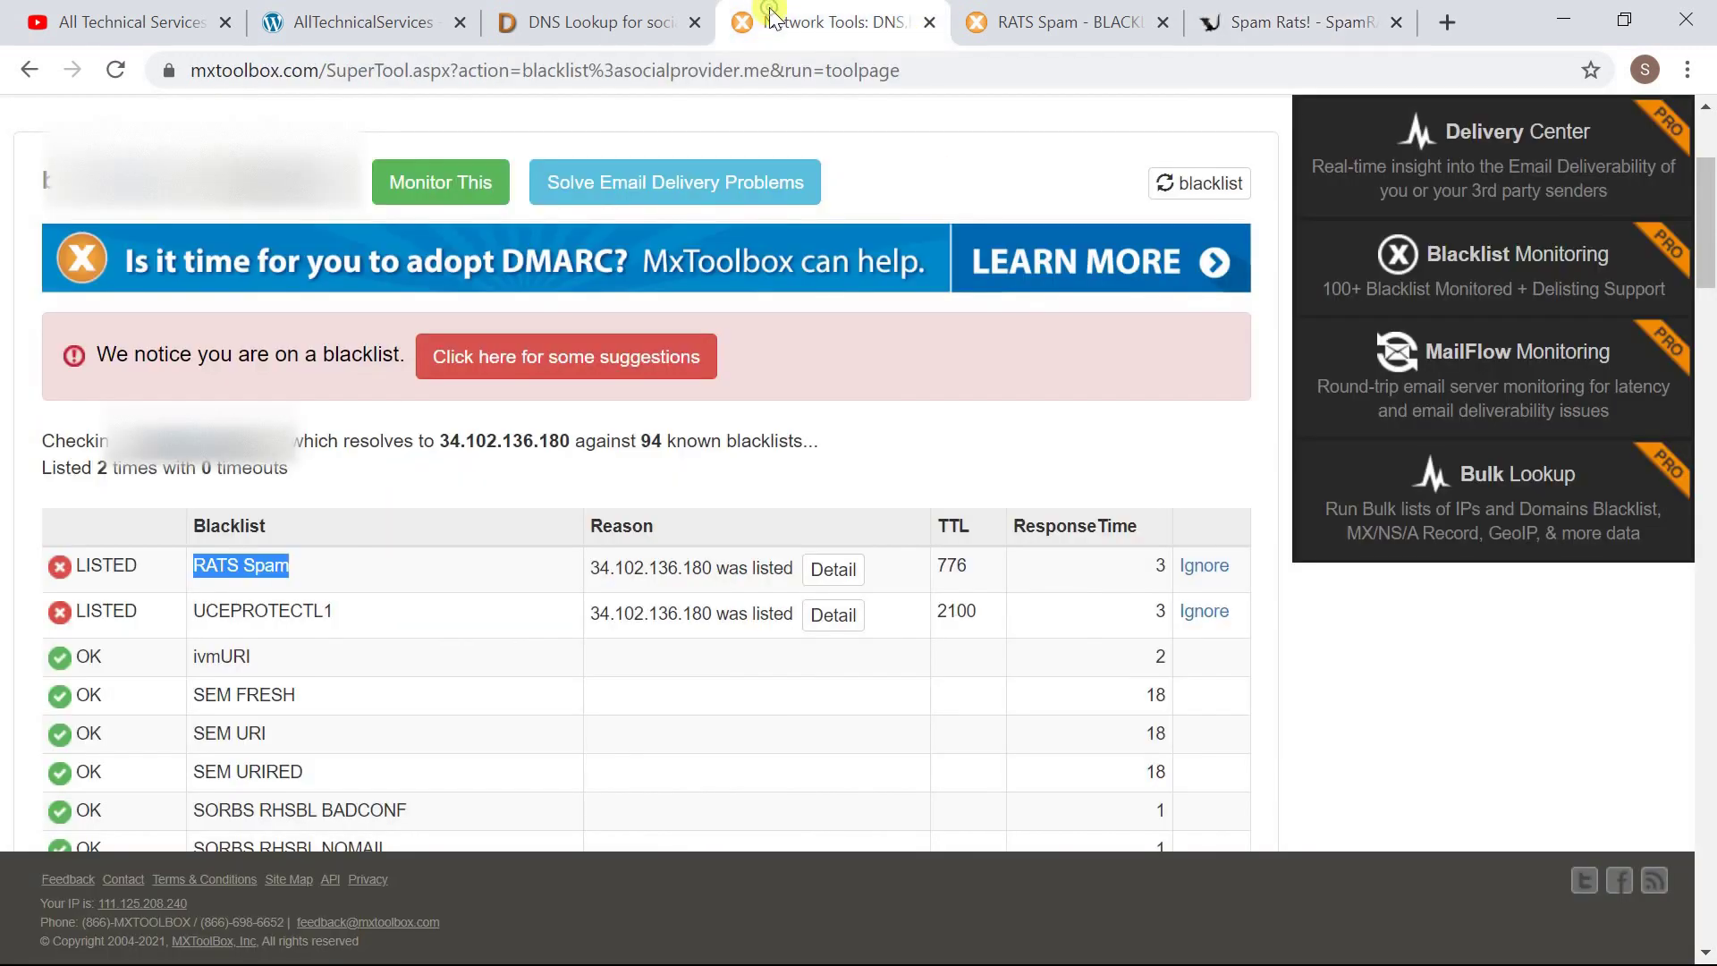
# Step: Copy 34.102.136.180 from MXToolbox and run a SpamRATS status check on it
pyautogui.doubleClick(630, 569)
pyautogui.hotkey('ctrl', 'c')
pyautogui.click(1270, 27)
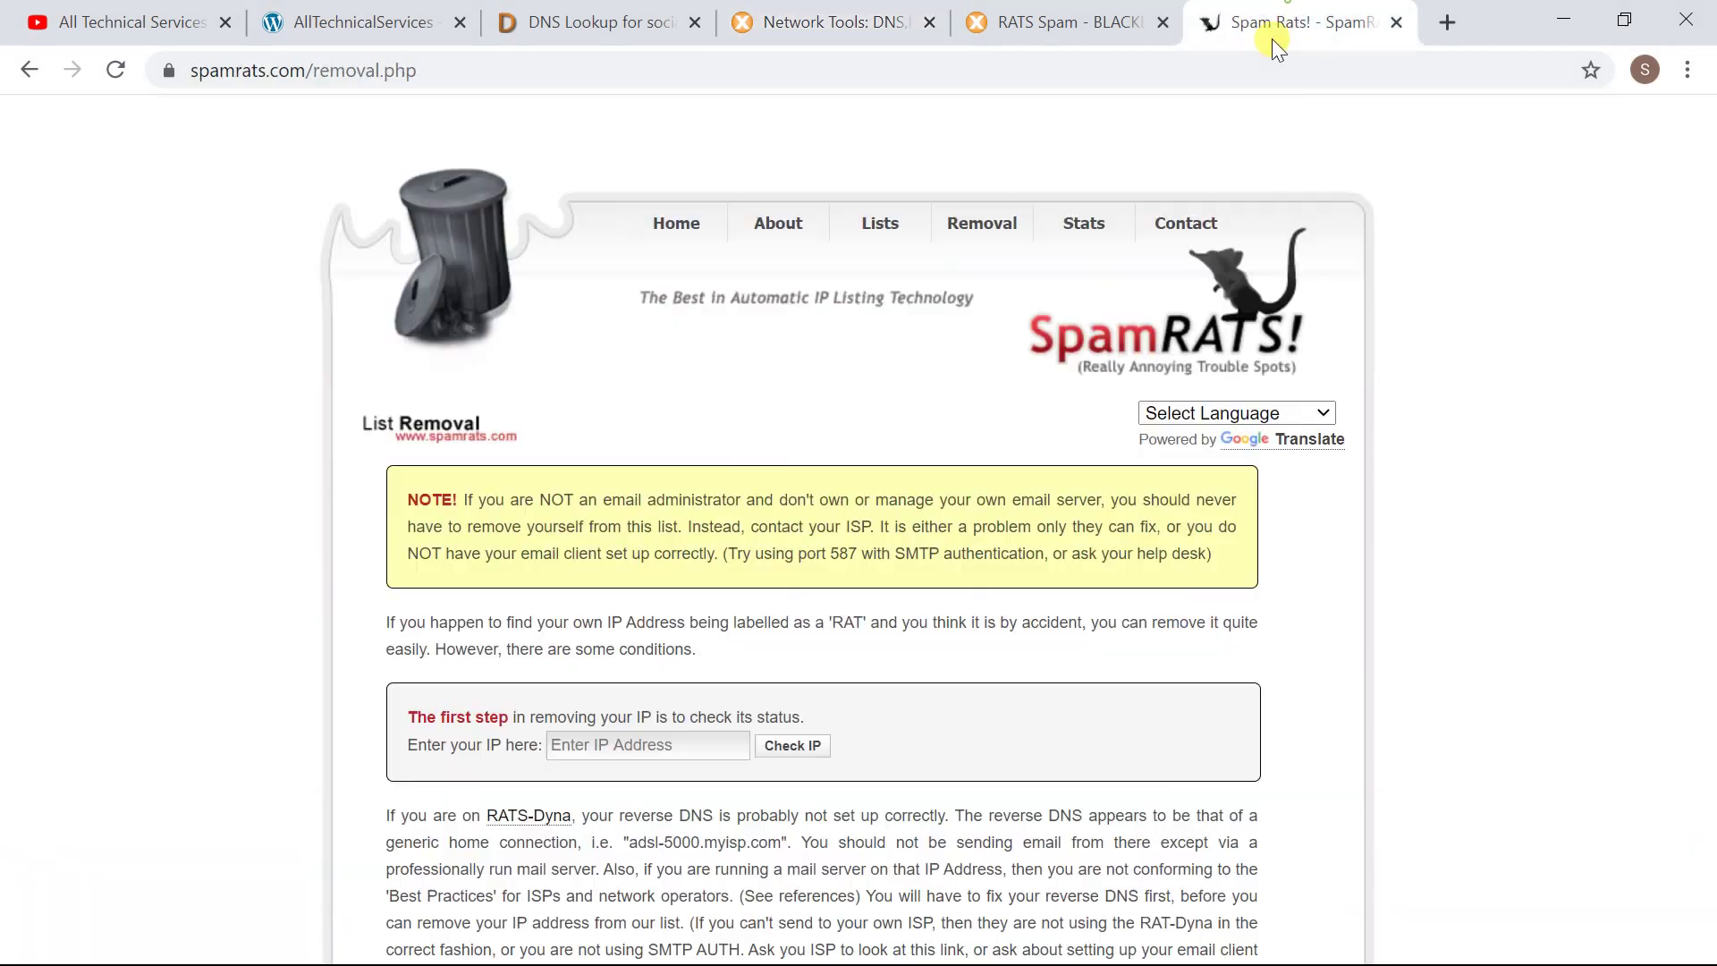
pyautogui.click(623, 748)
pyautogui.hotkey('ctrl', 'v')
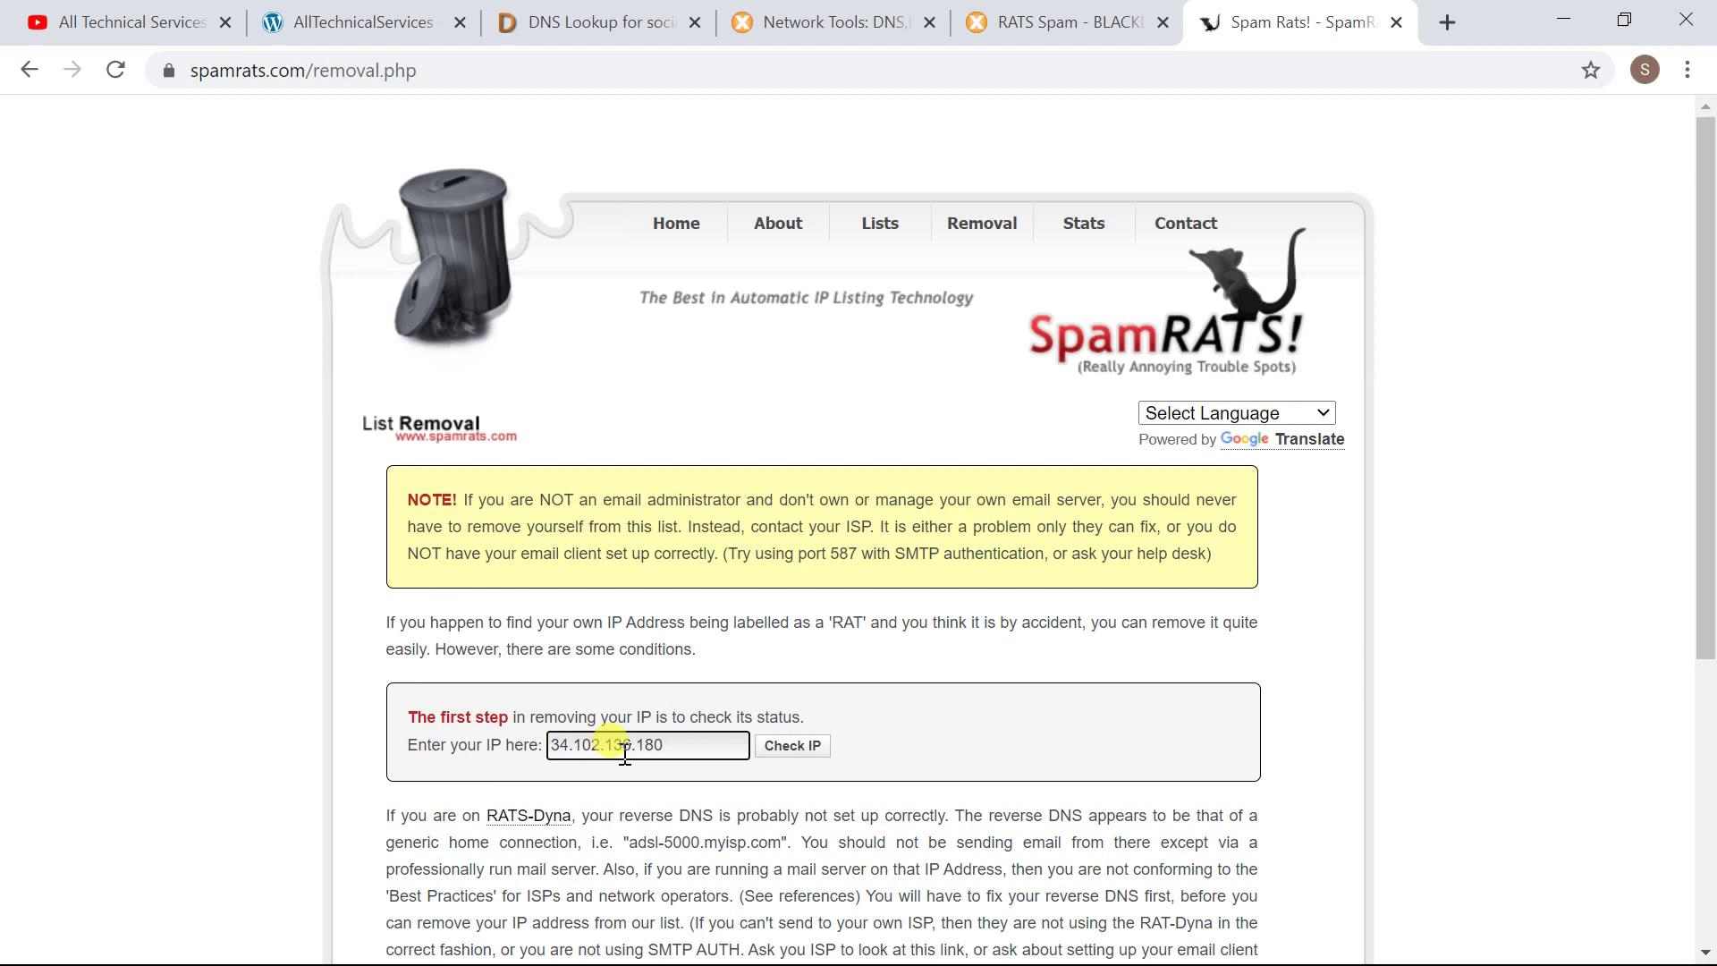
pyautogui.press('Return')
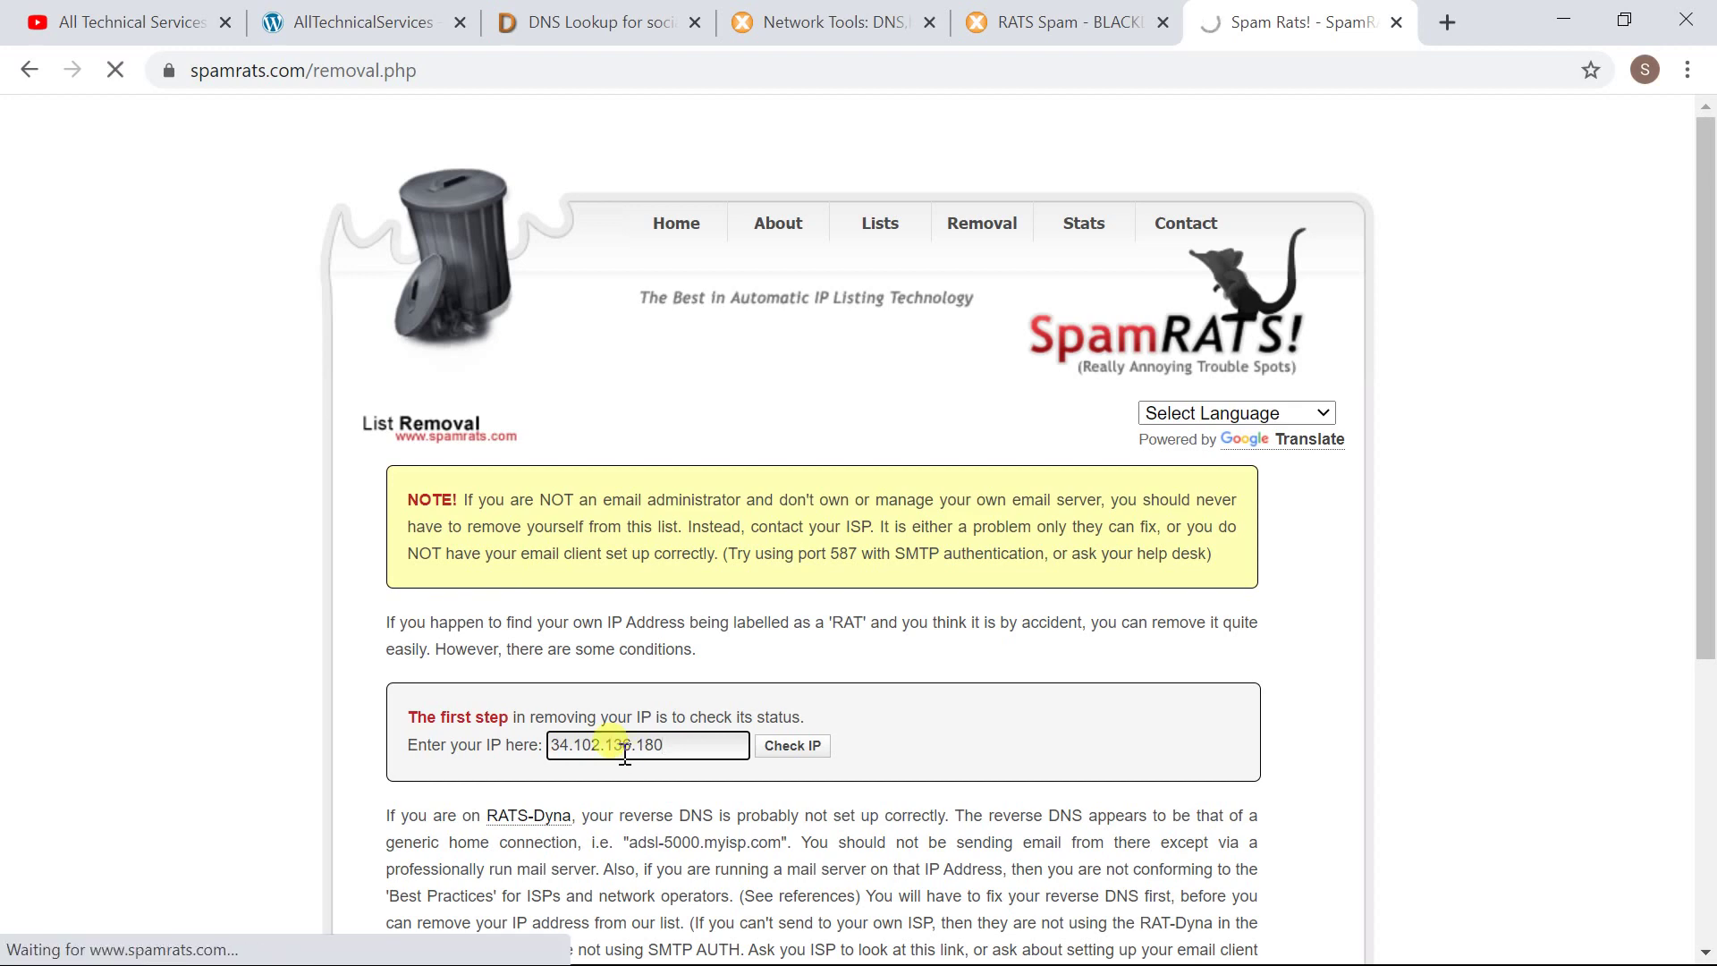
pyautogui.scroll(-1, 630, 741)
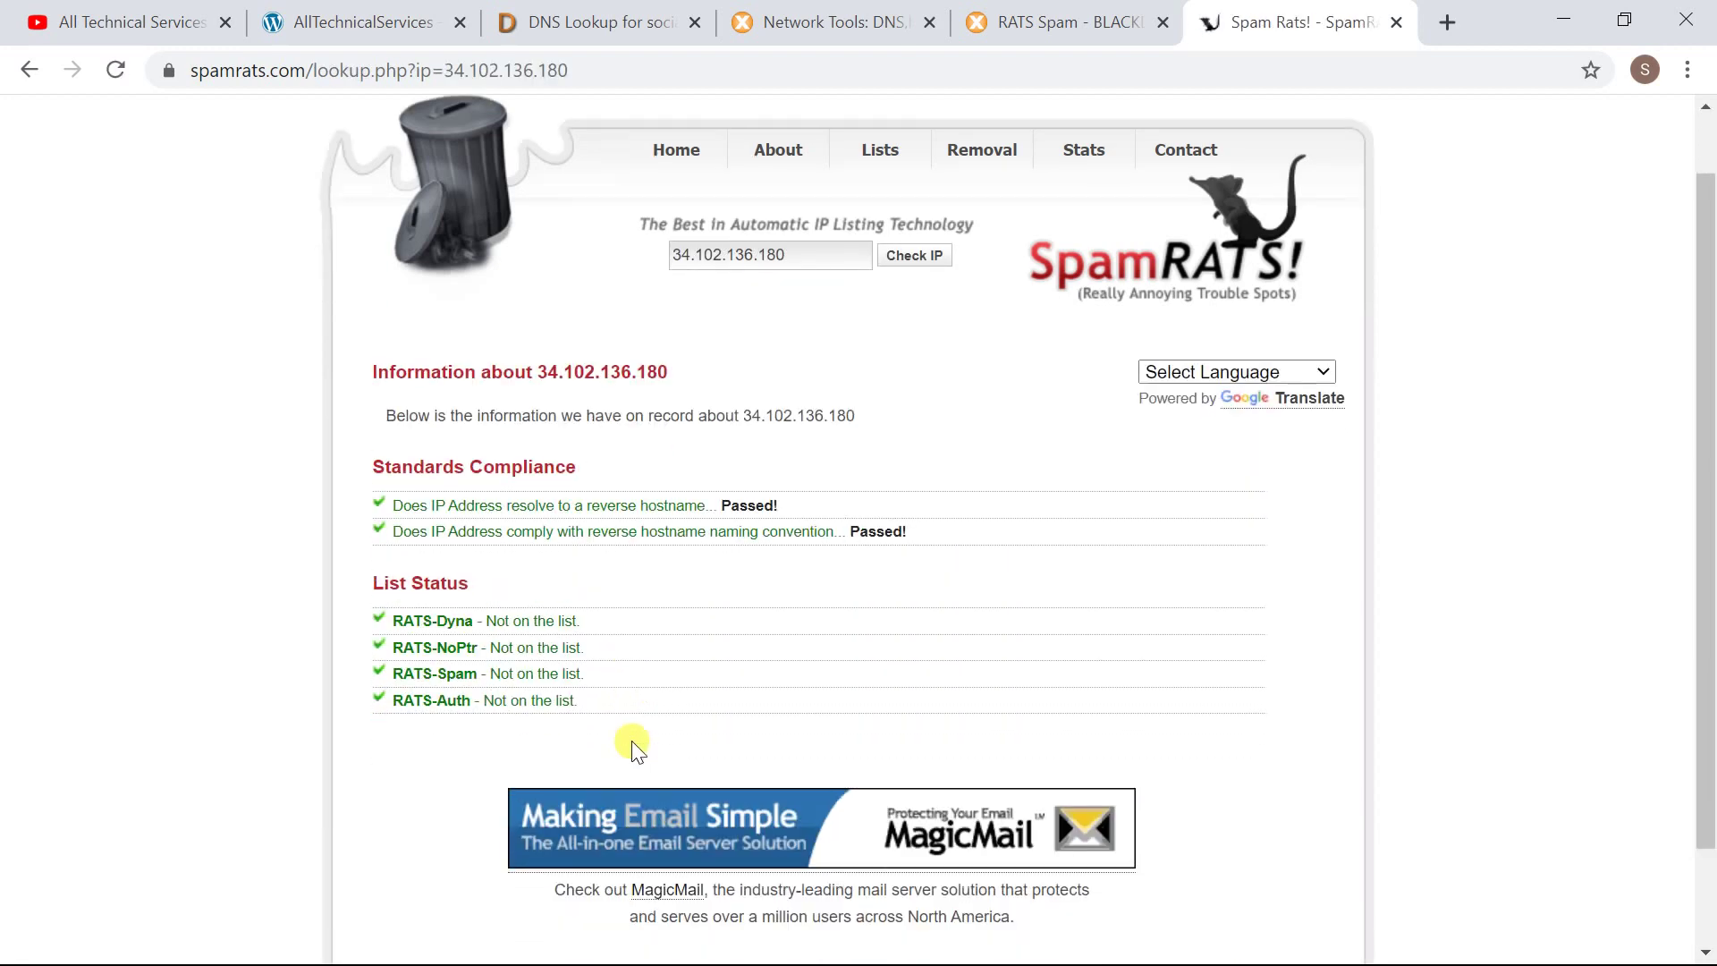
pyautogui.scroll(1, 631, 738)
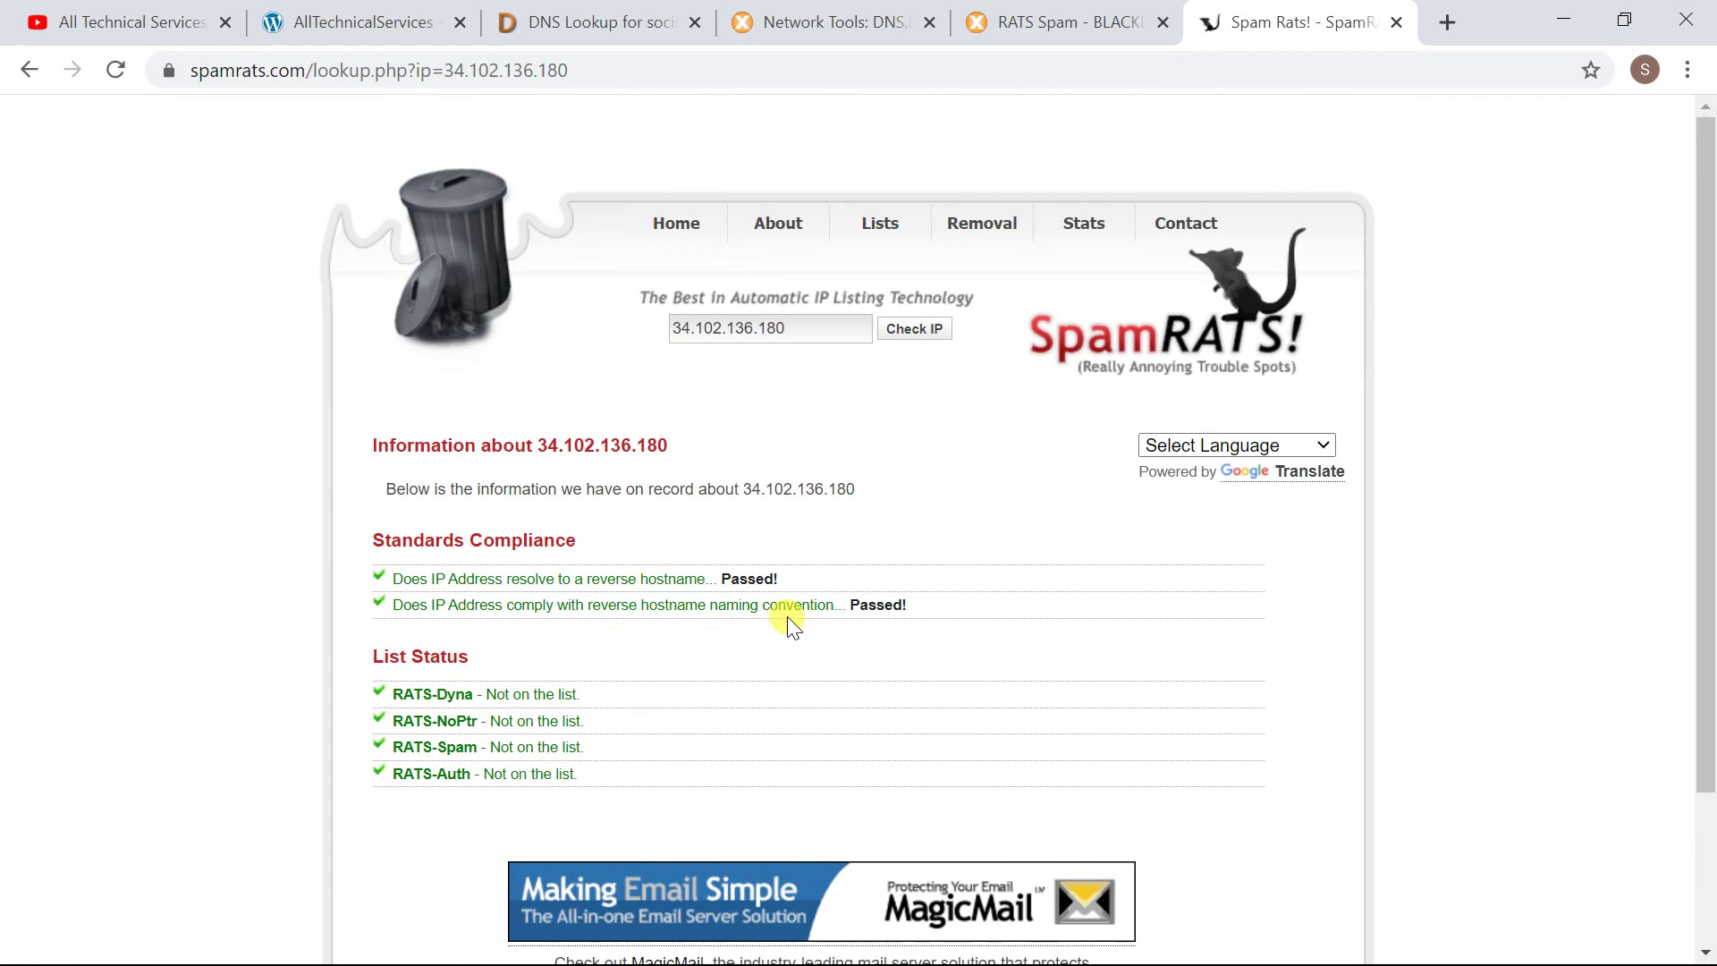
pyautogui.scroll(-2, 791, 623)
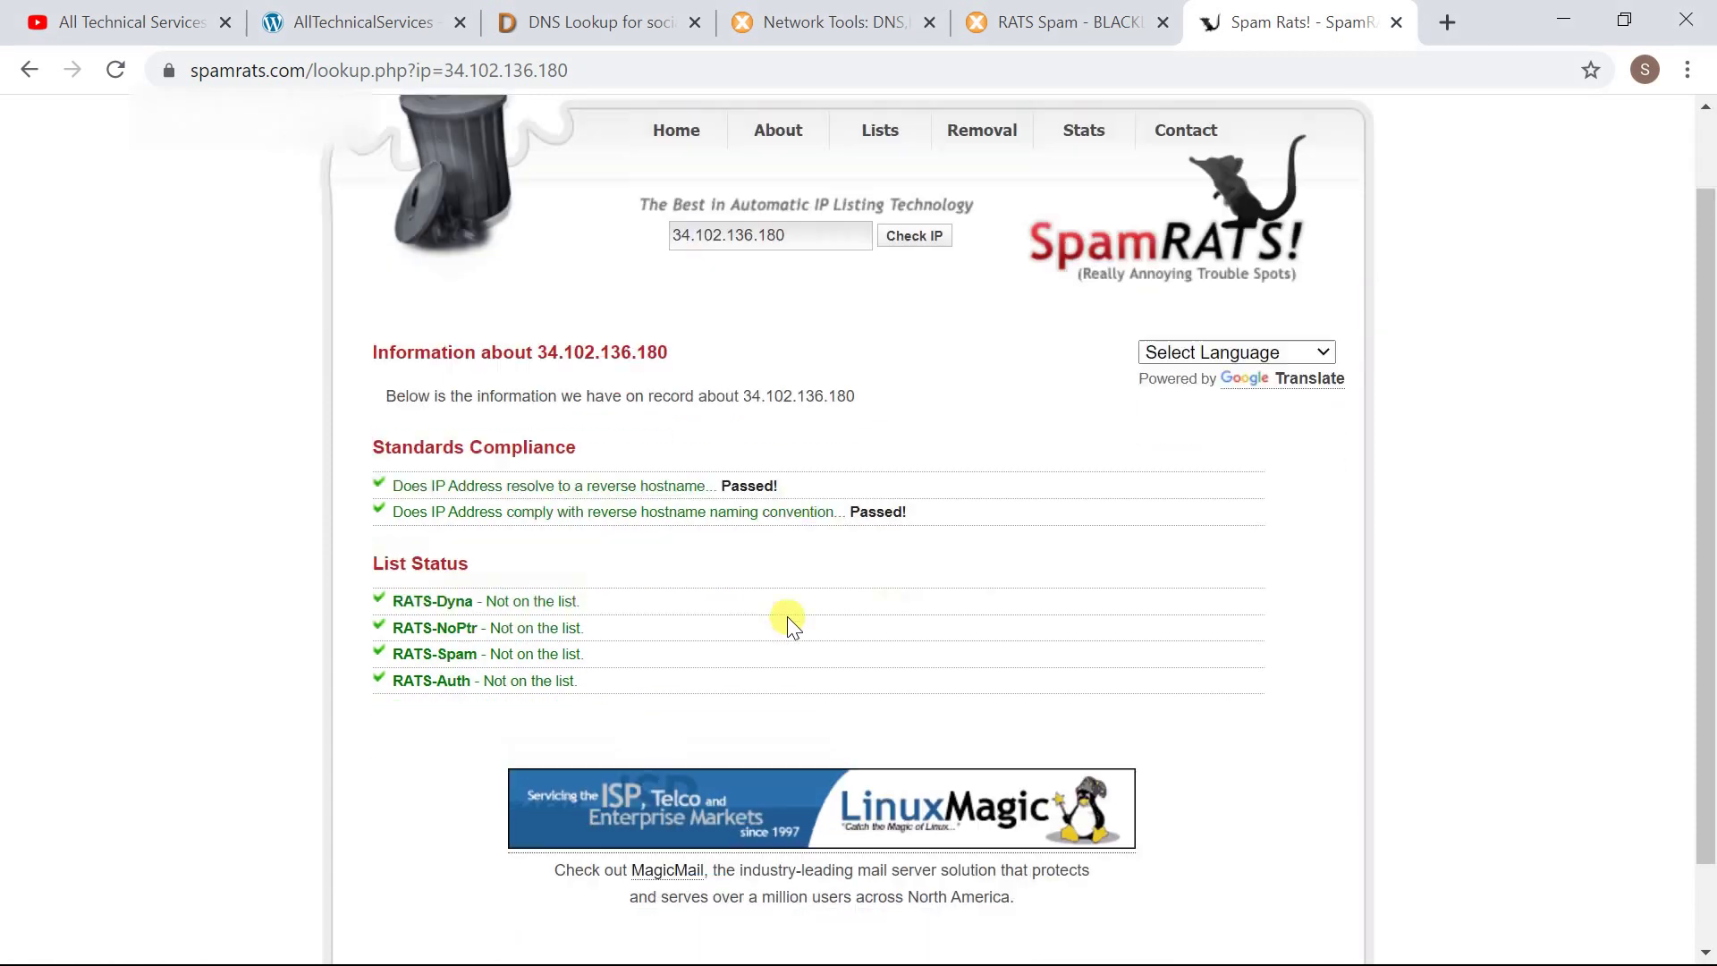
pyautogui.scroll(1, 790, 623)
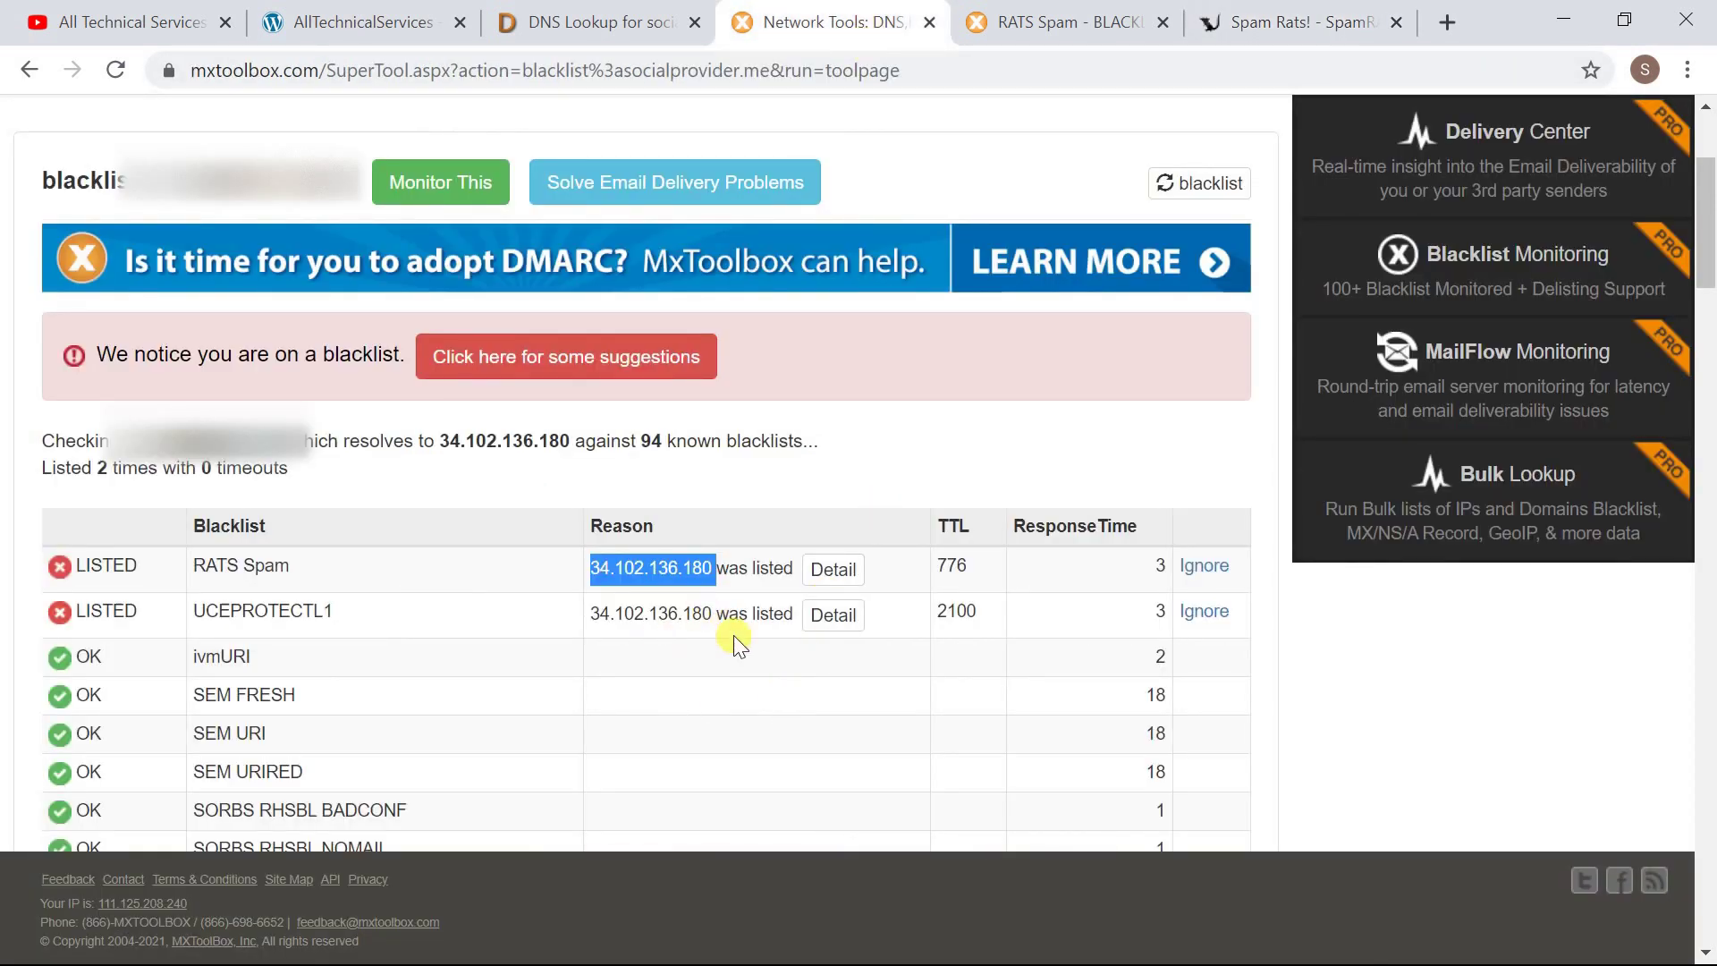
# Step: Open the UCEPROTECTL1 details and follow the UCEPROTECT check link for 34.102.136.180
pyautogui.click(836, 623)
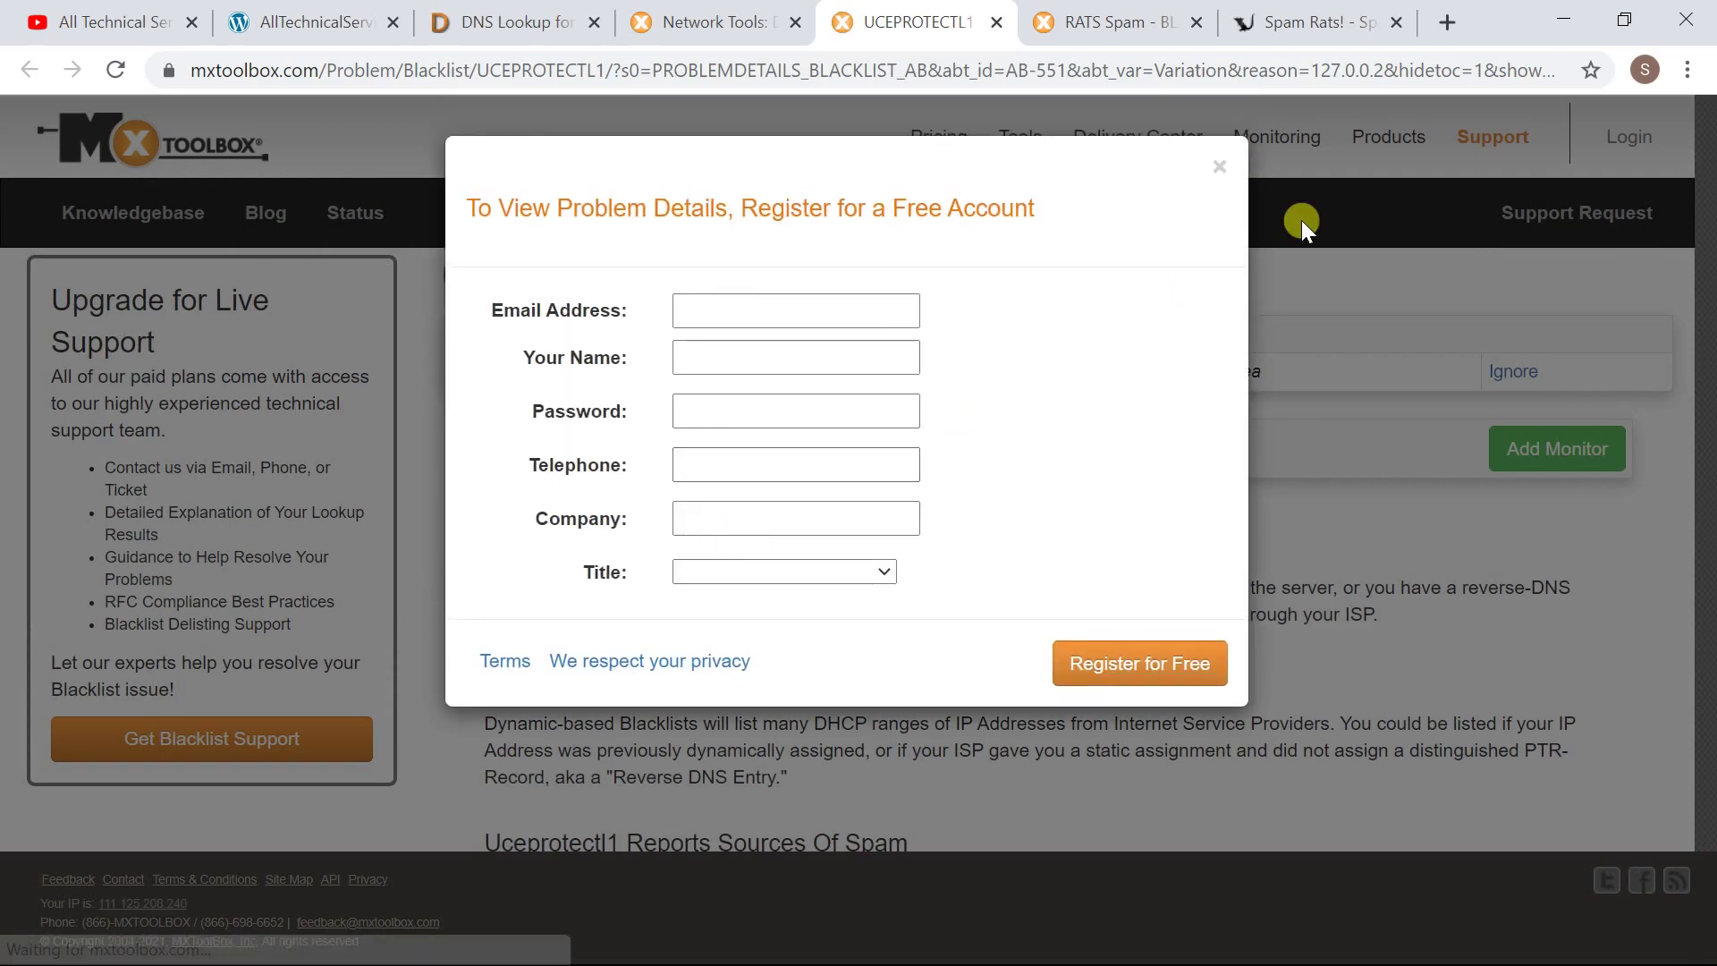
pyautogui.click(1216, 166)
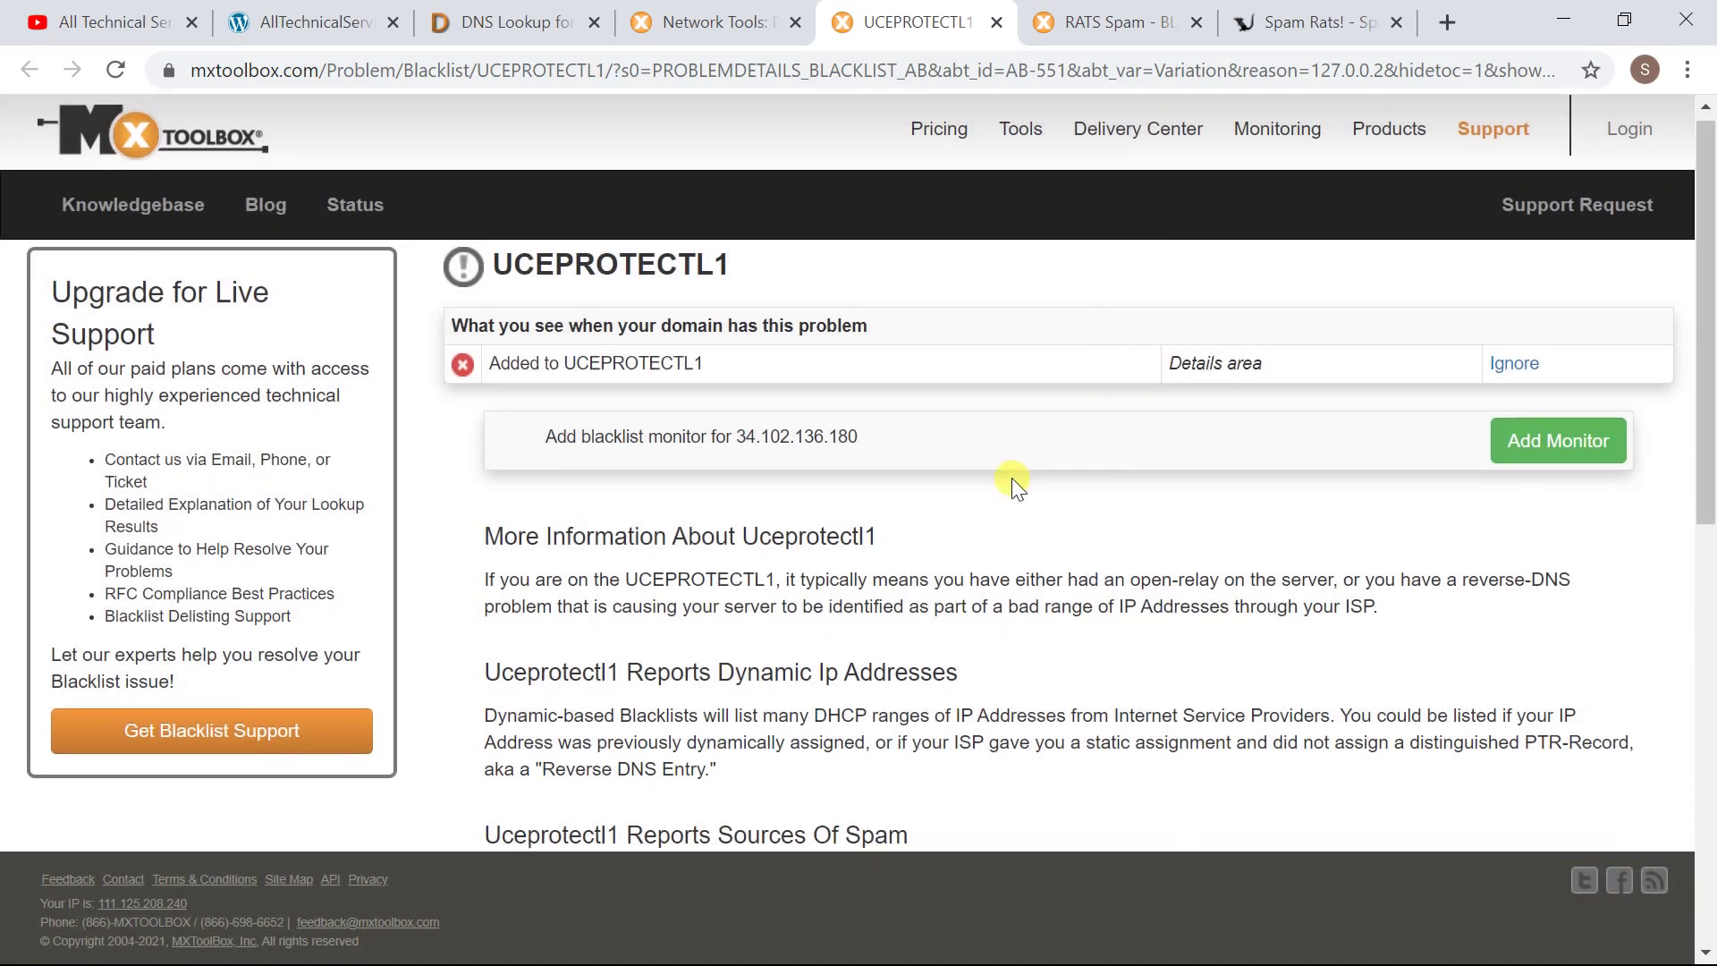
pyautogui.scroll(-10, 1011, 477)
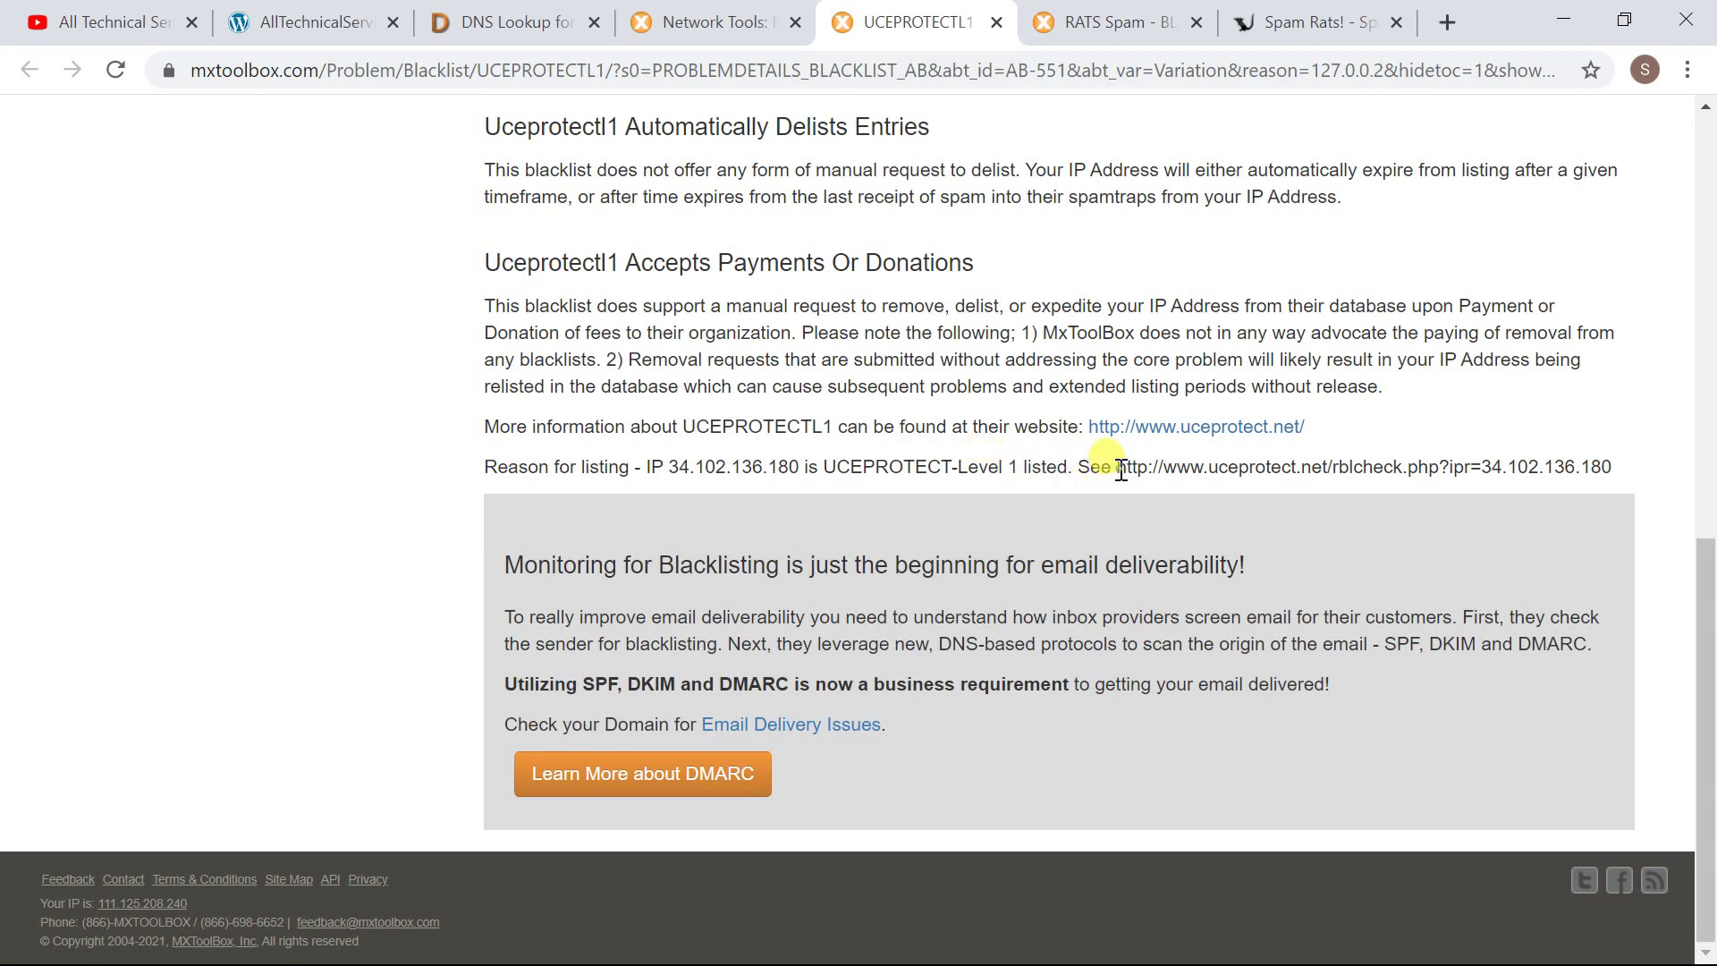
pyautogui.moveTo(1117, 468); pyautogui.dragTo(1602, 465)
pyautogui.rightClick(1603, 465)
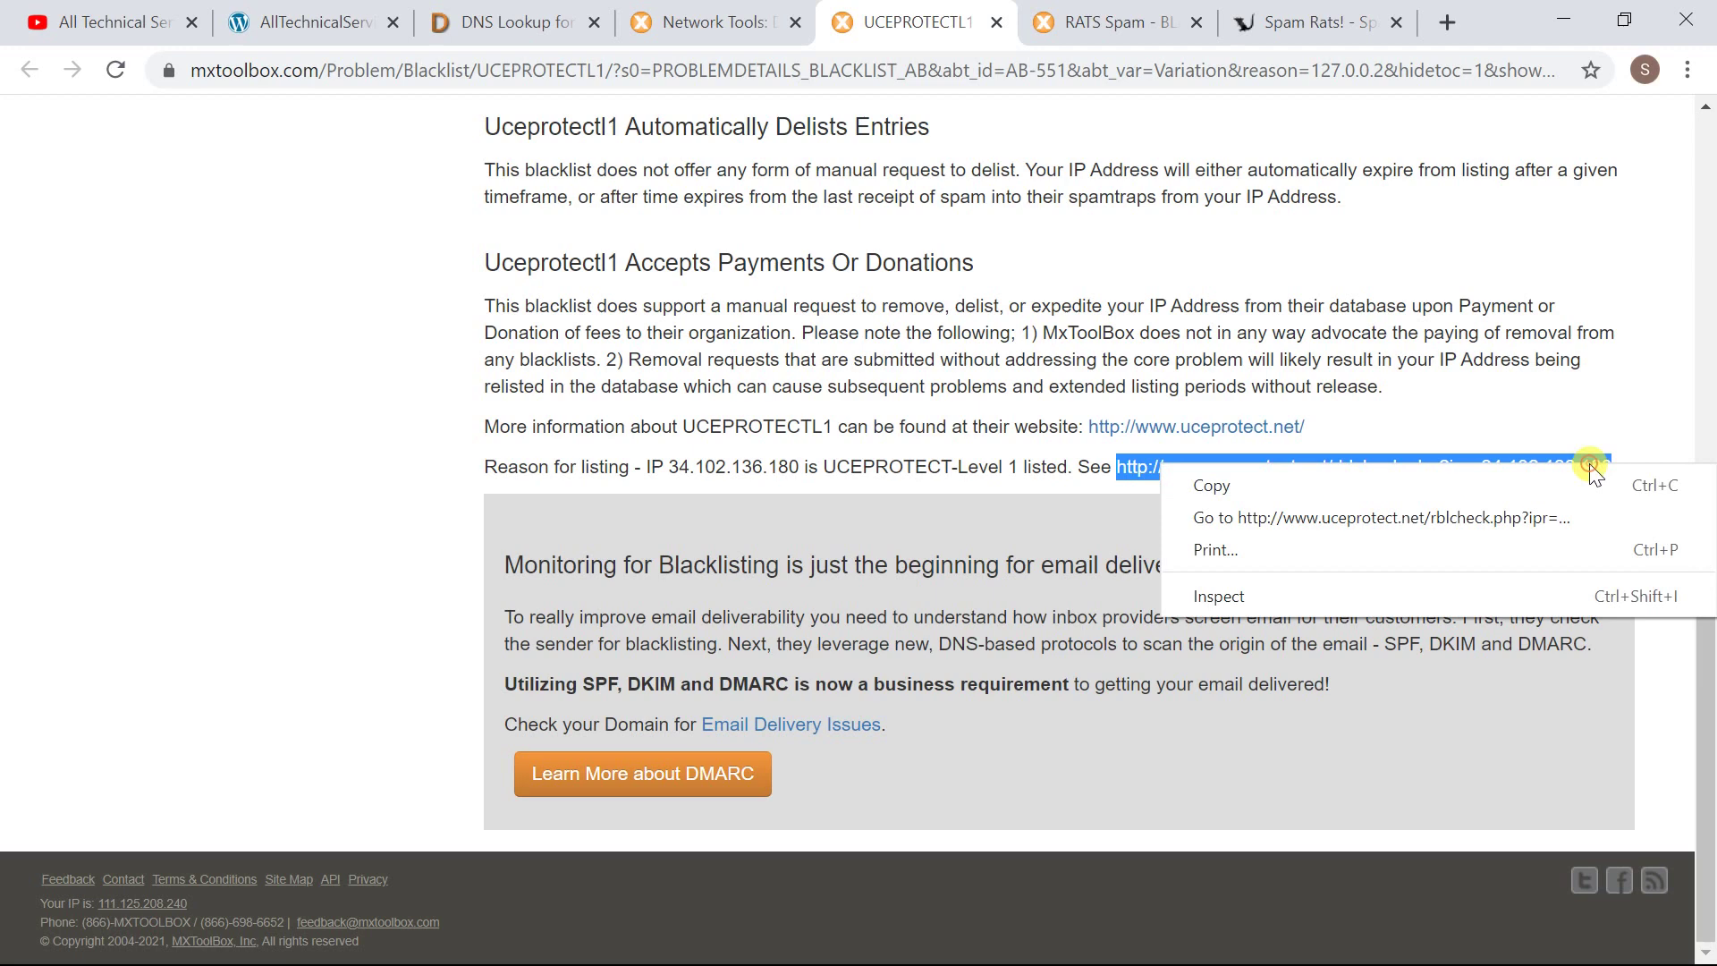
pyautogui.press('Escape')
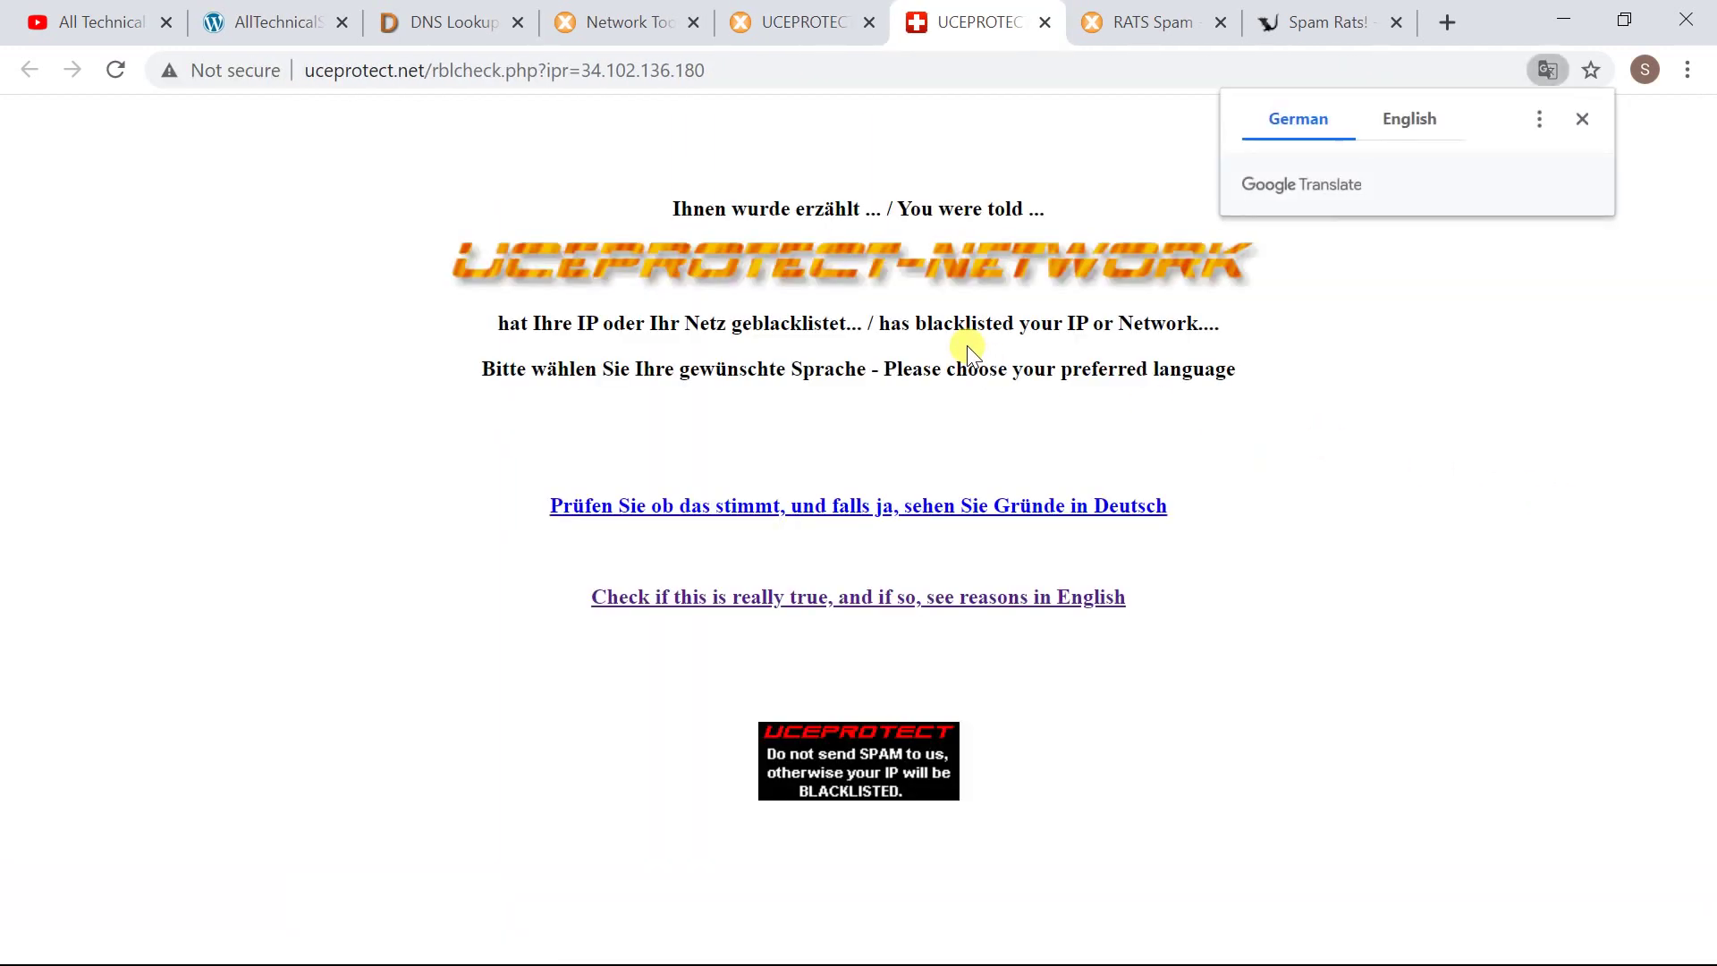
# Step: Translate the UCEPROTECT page to English, open the listing reasons, and scroll to the Level 1 result
pyautogui.click(1419, 126)
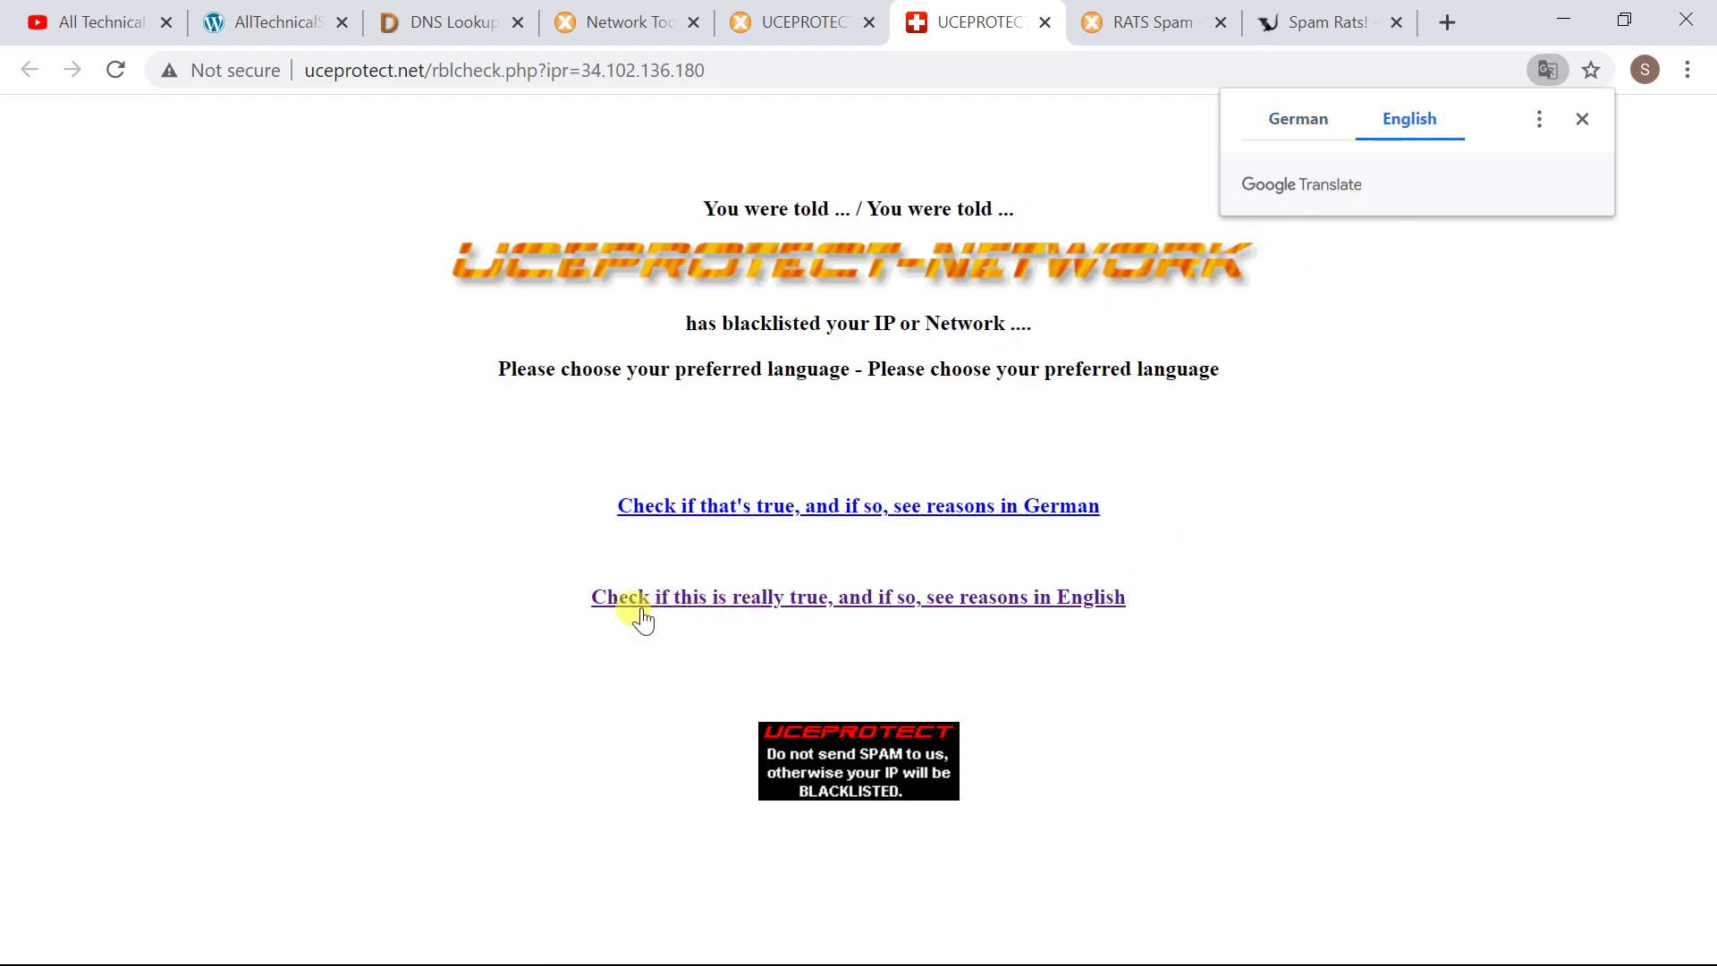
pyautogui.click(767, 611)
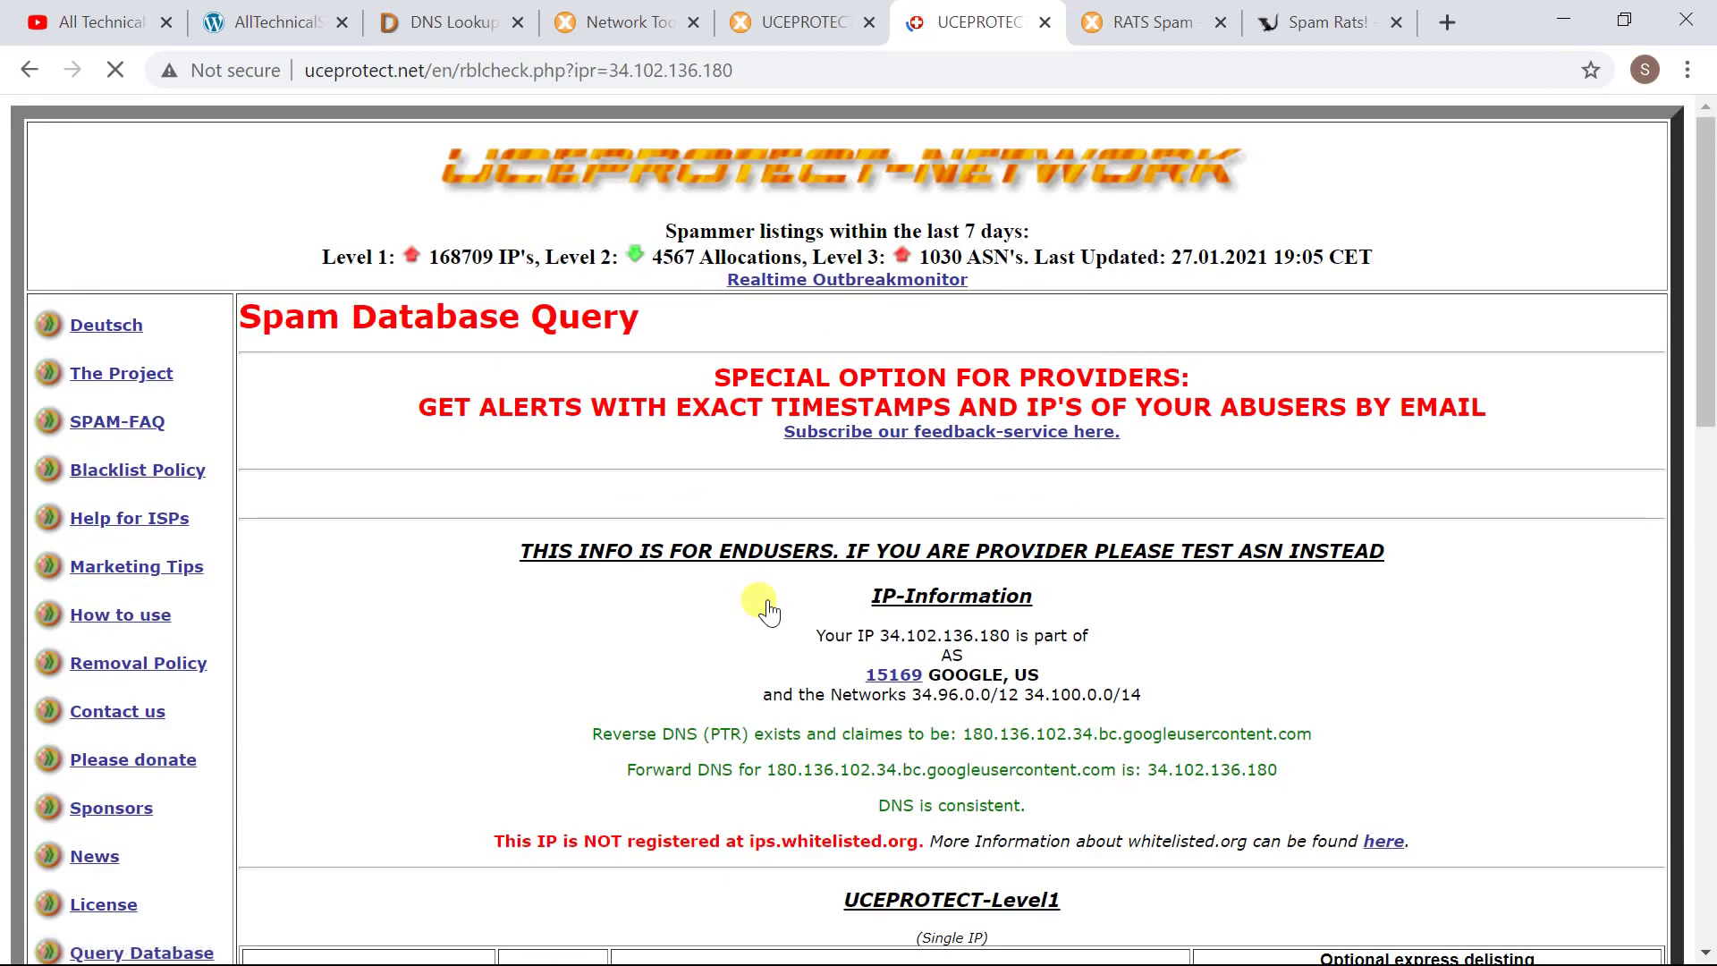
pyautogui.scroll(-2, 768, 611)
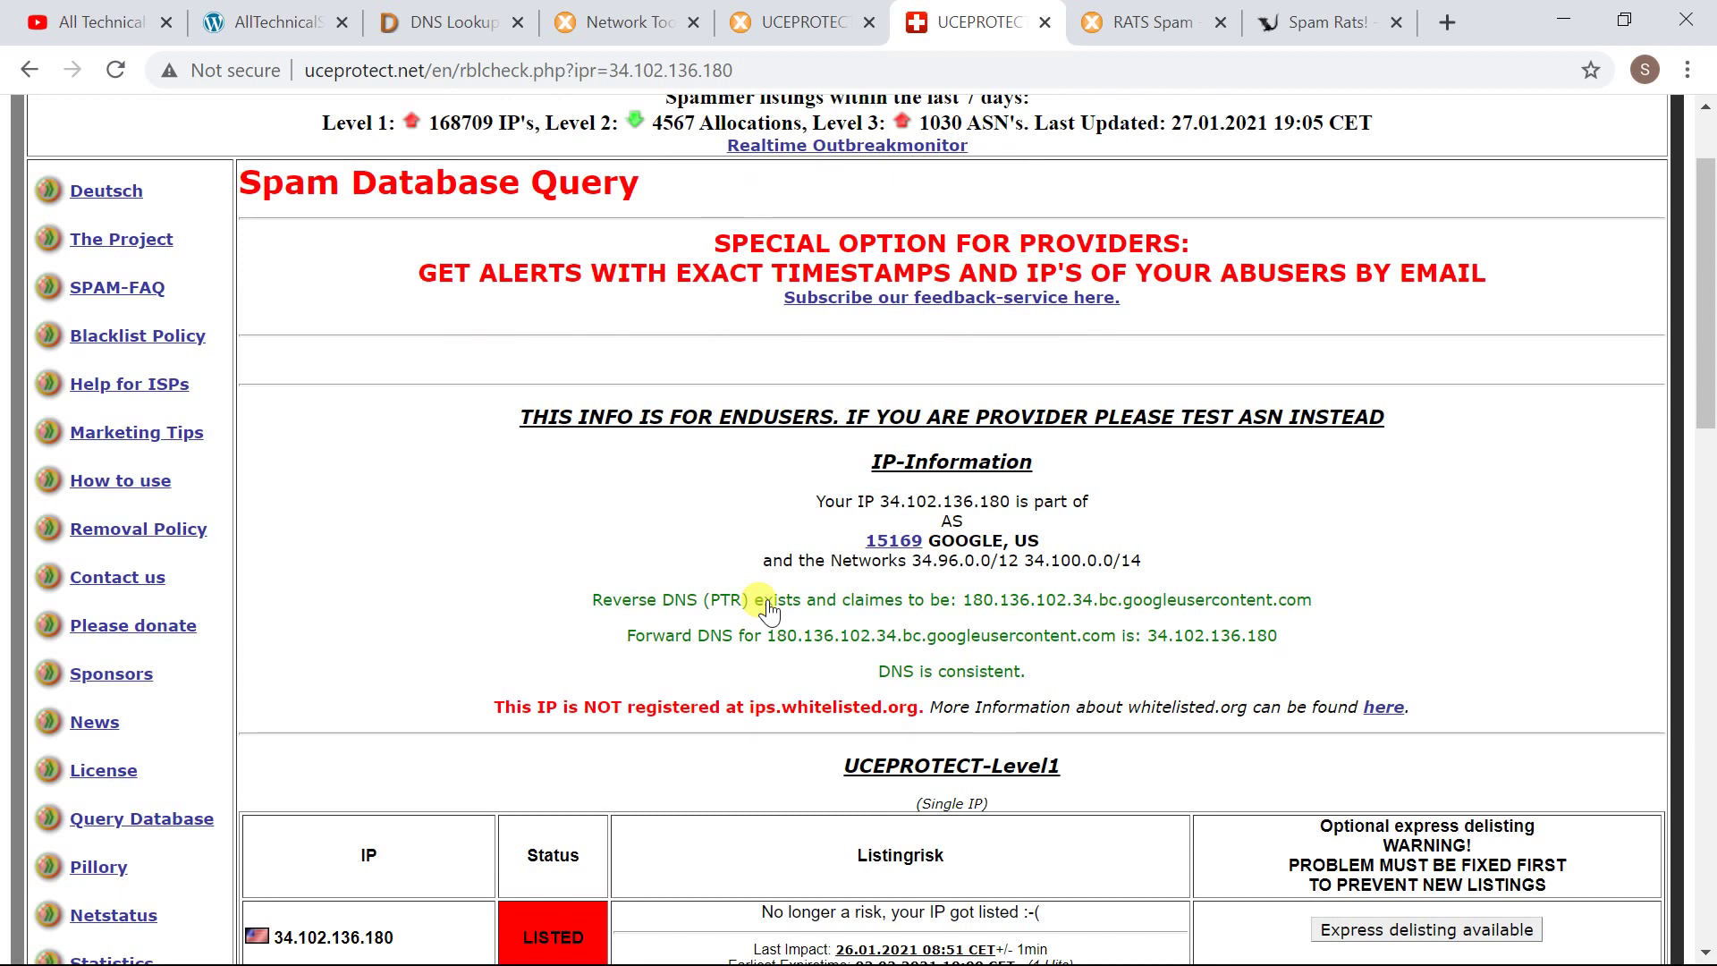
pyautogui.scroll(-2, 768, 612)
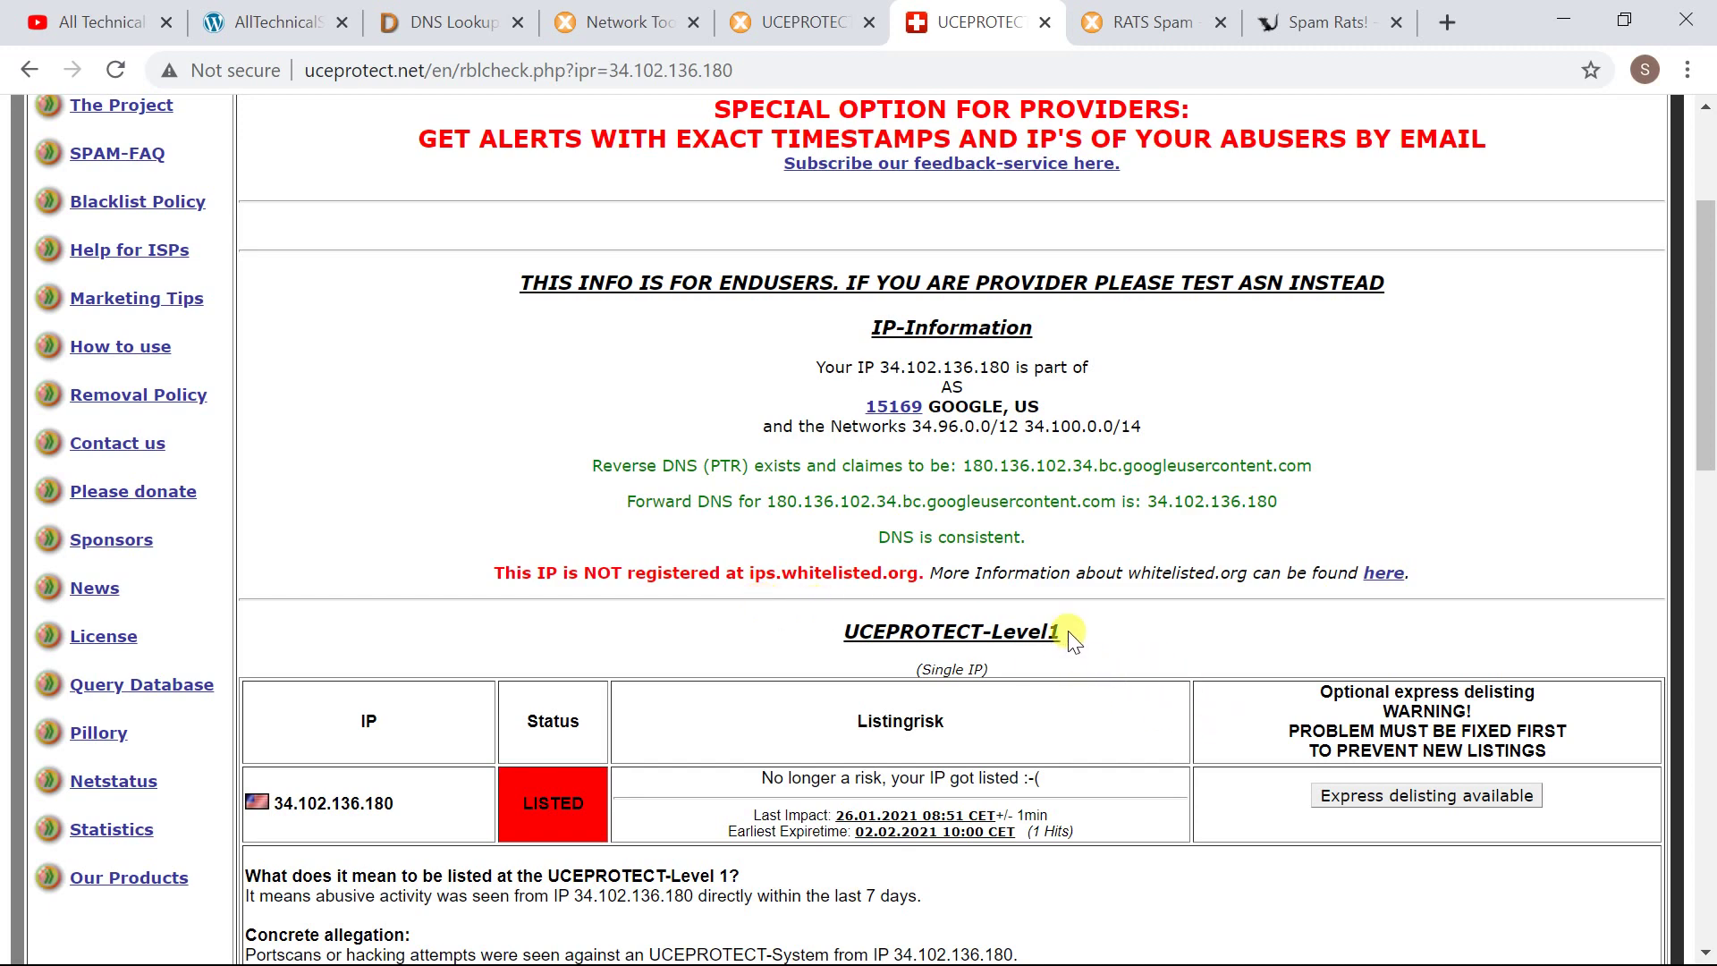
pyautogui.moveTo(1067, 630); pyautogui.dragTo(992, 635)
pyautogui.scroll(-10, 1156, 597)
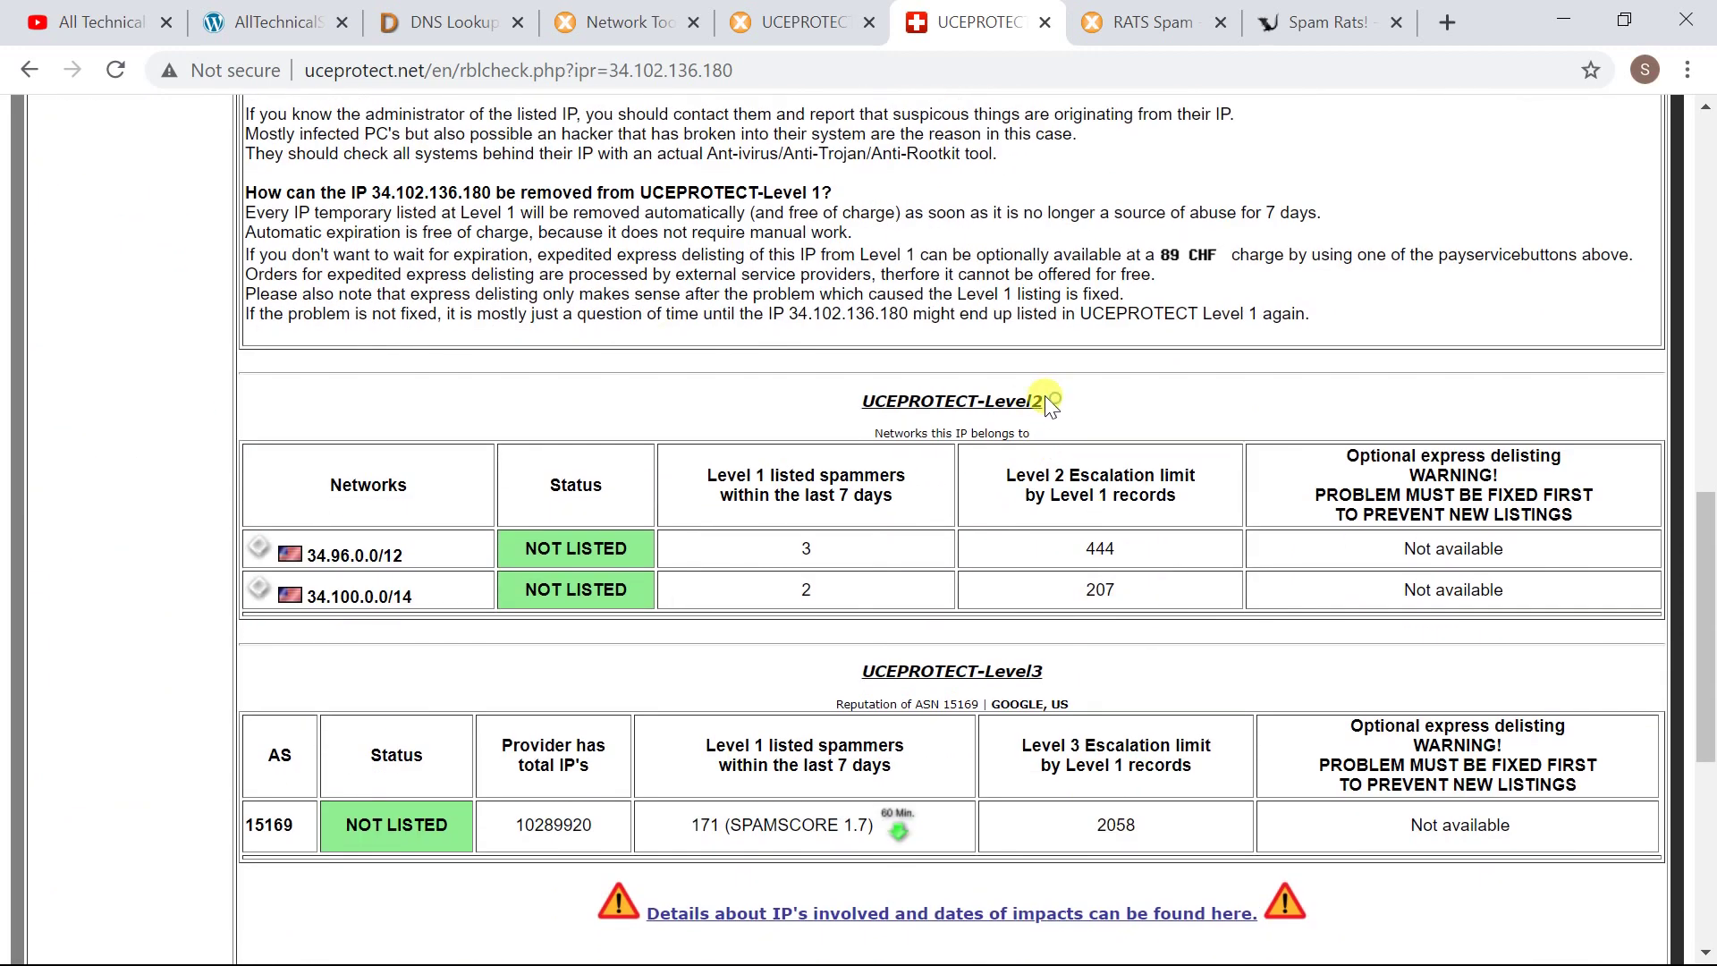
pyautogui.doubleClick(1048, 403)
pyautogui.keyDown('shift'); pyautogui.click(1003, 666); pyautogui.keyUp('shift')
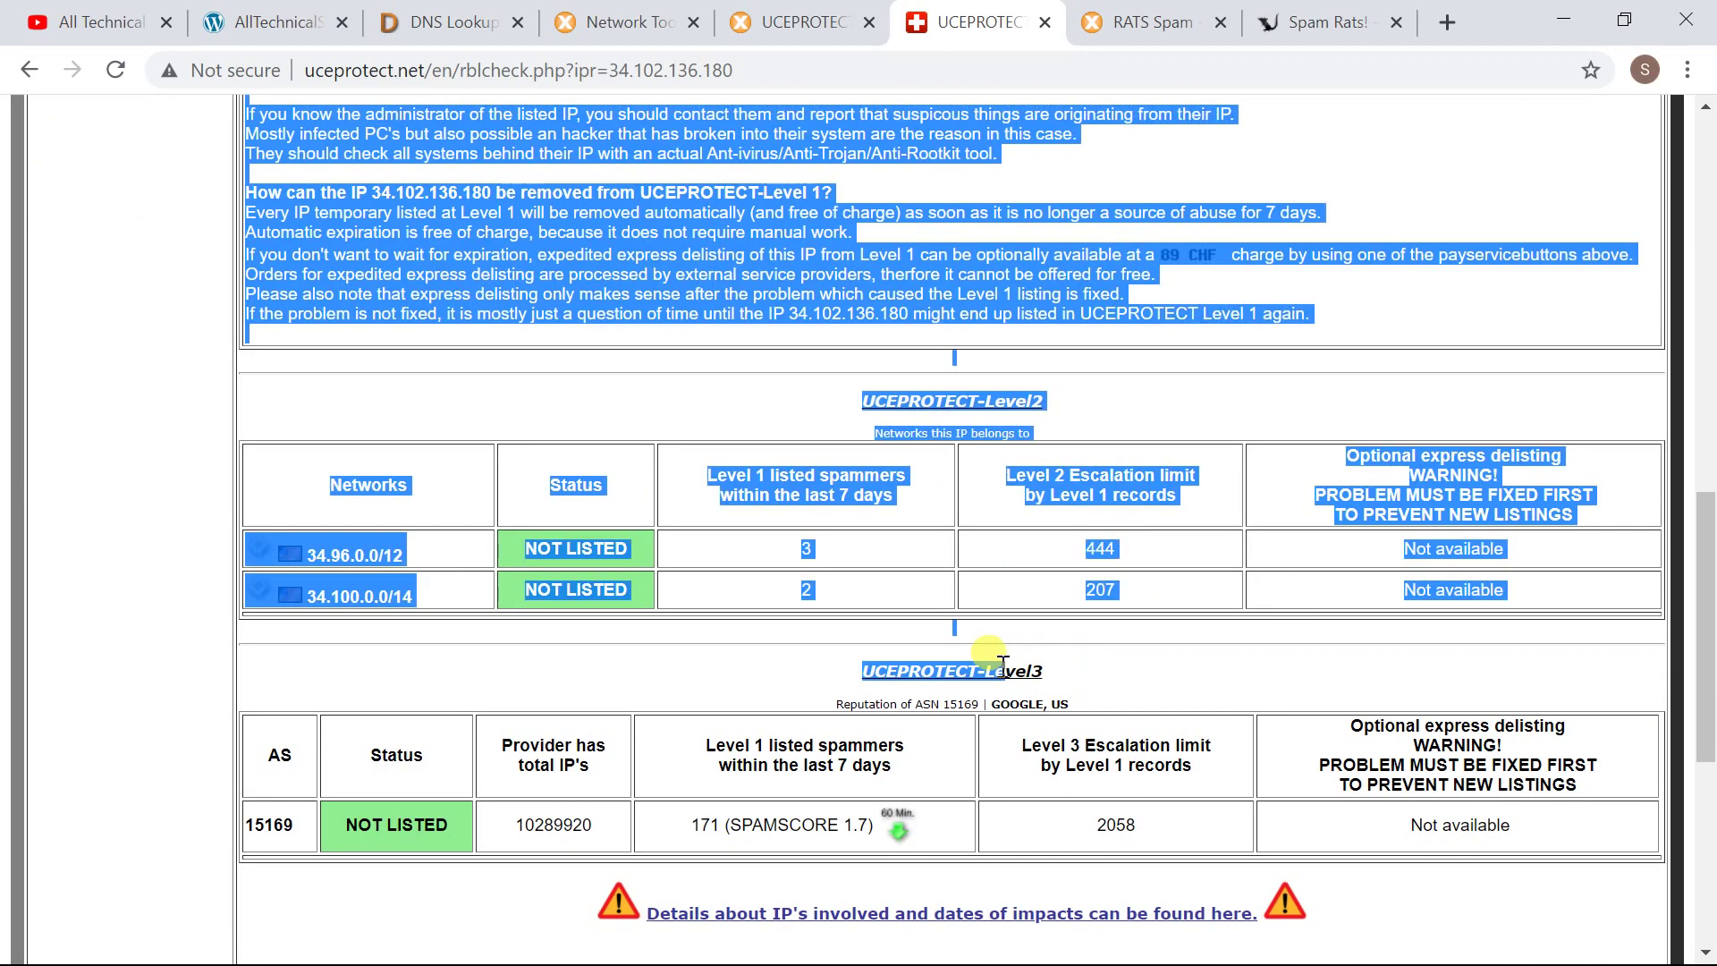
pyautogui.click(1100, 669)
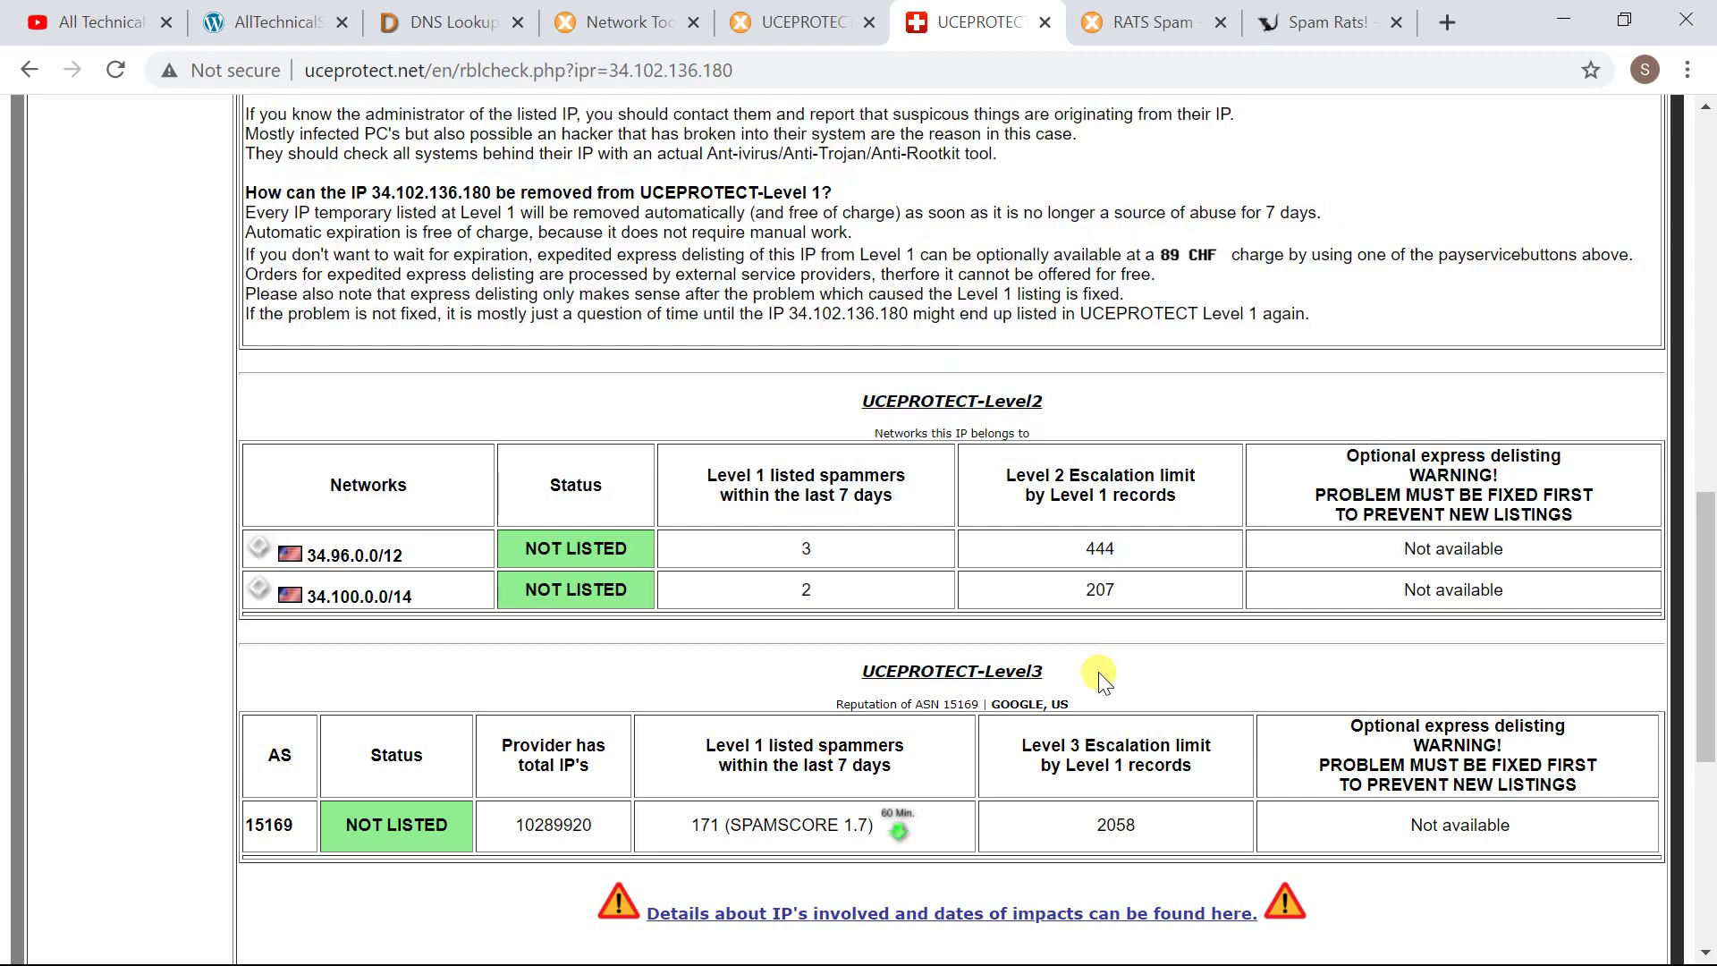
pyautogui.scroll(2, 1099, 677)
pyautogui.scroll(-2, 1100, 677)
pyautogui.scroll(5, 1101, 666)
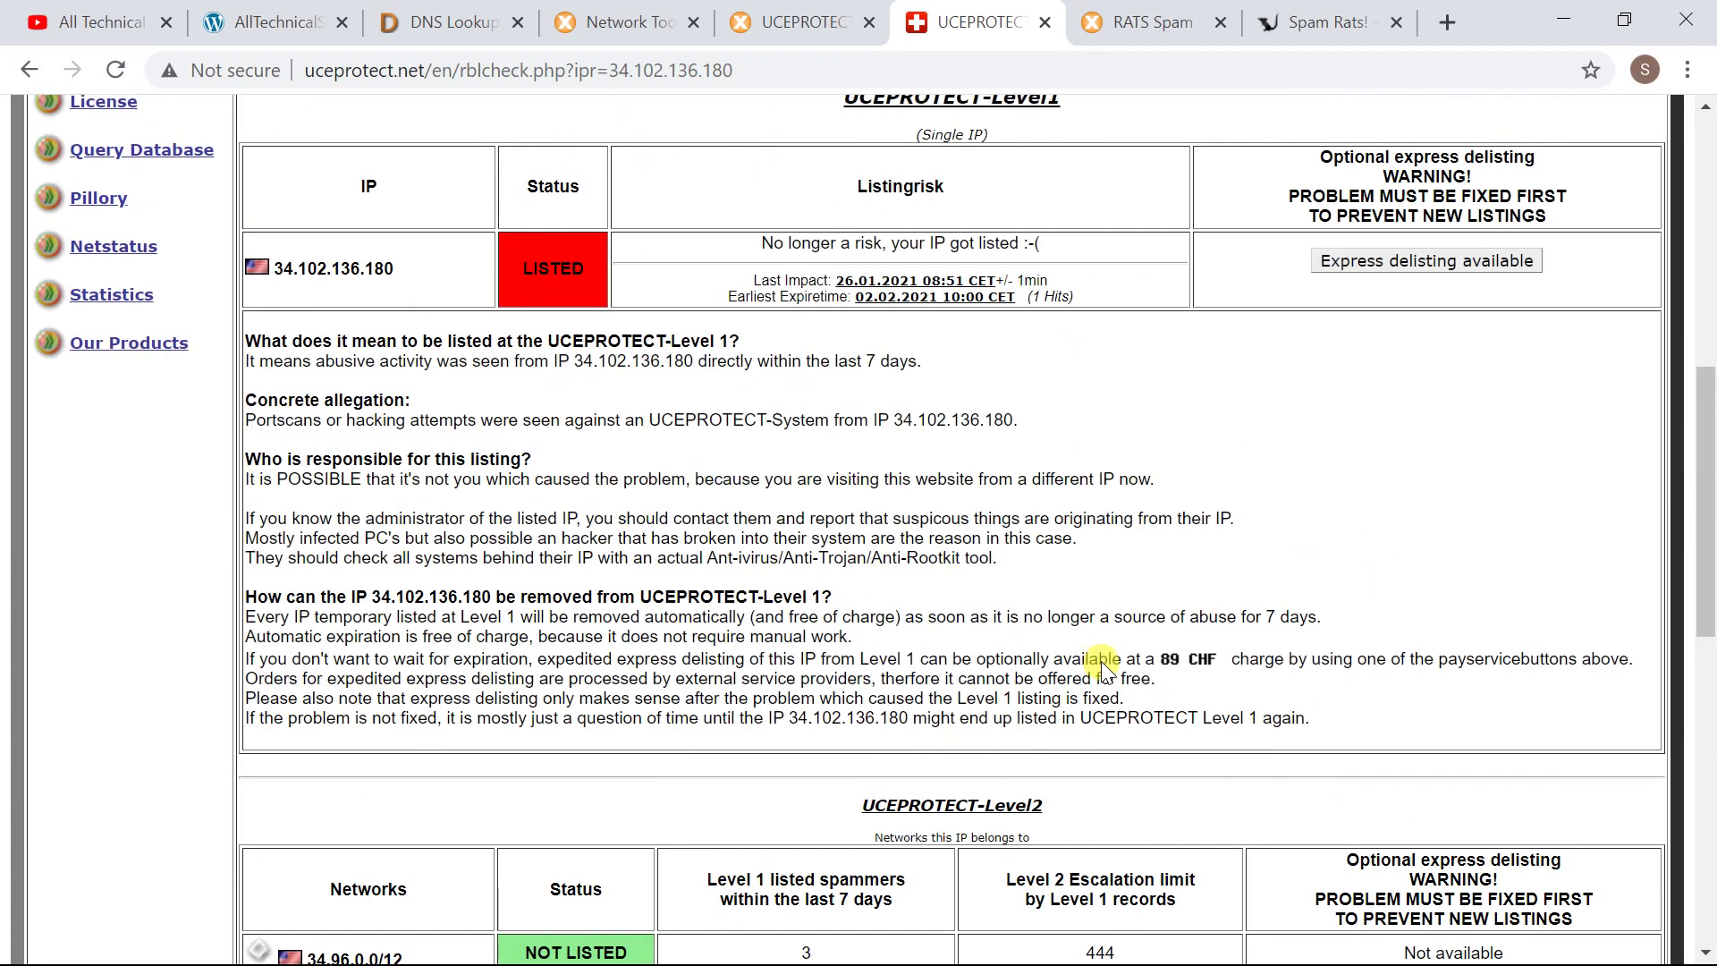
pyautogui.scroll(3, 1106, 672)
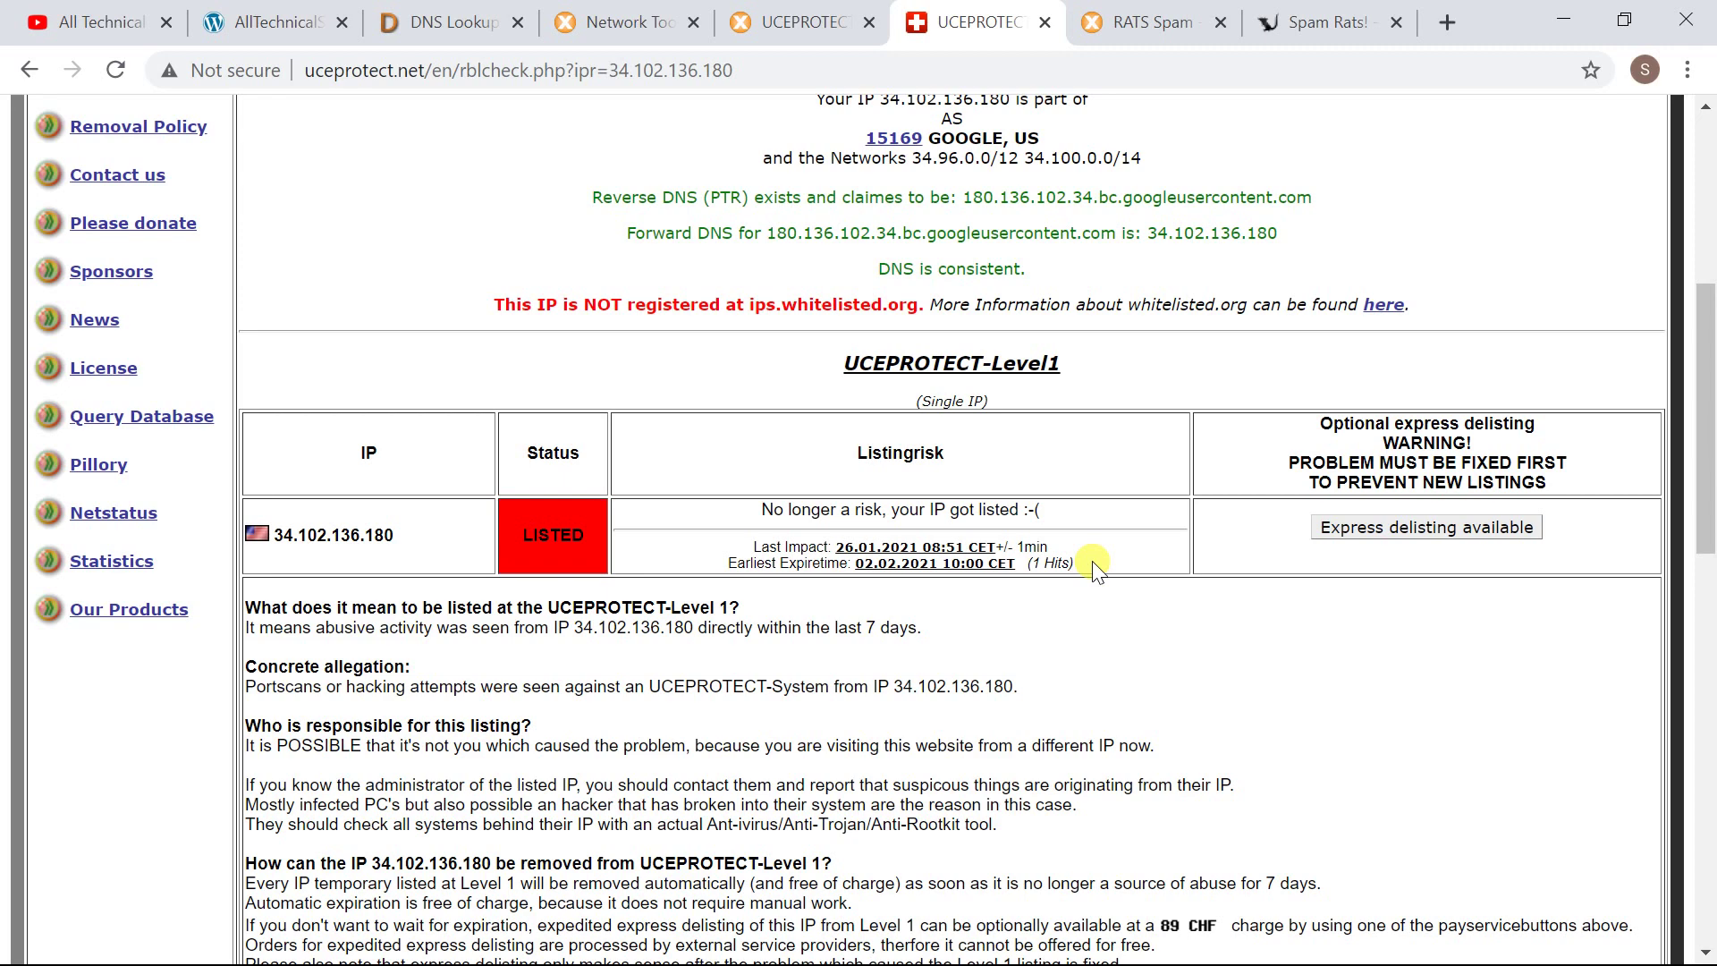
pyautogui.middleClick(1433, 527)
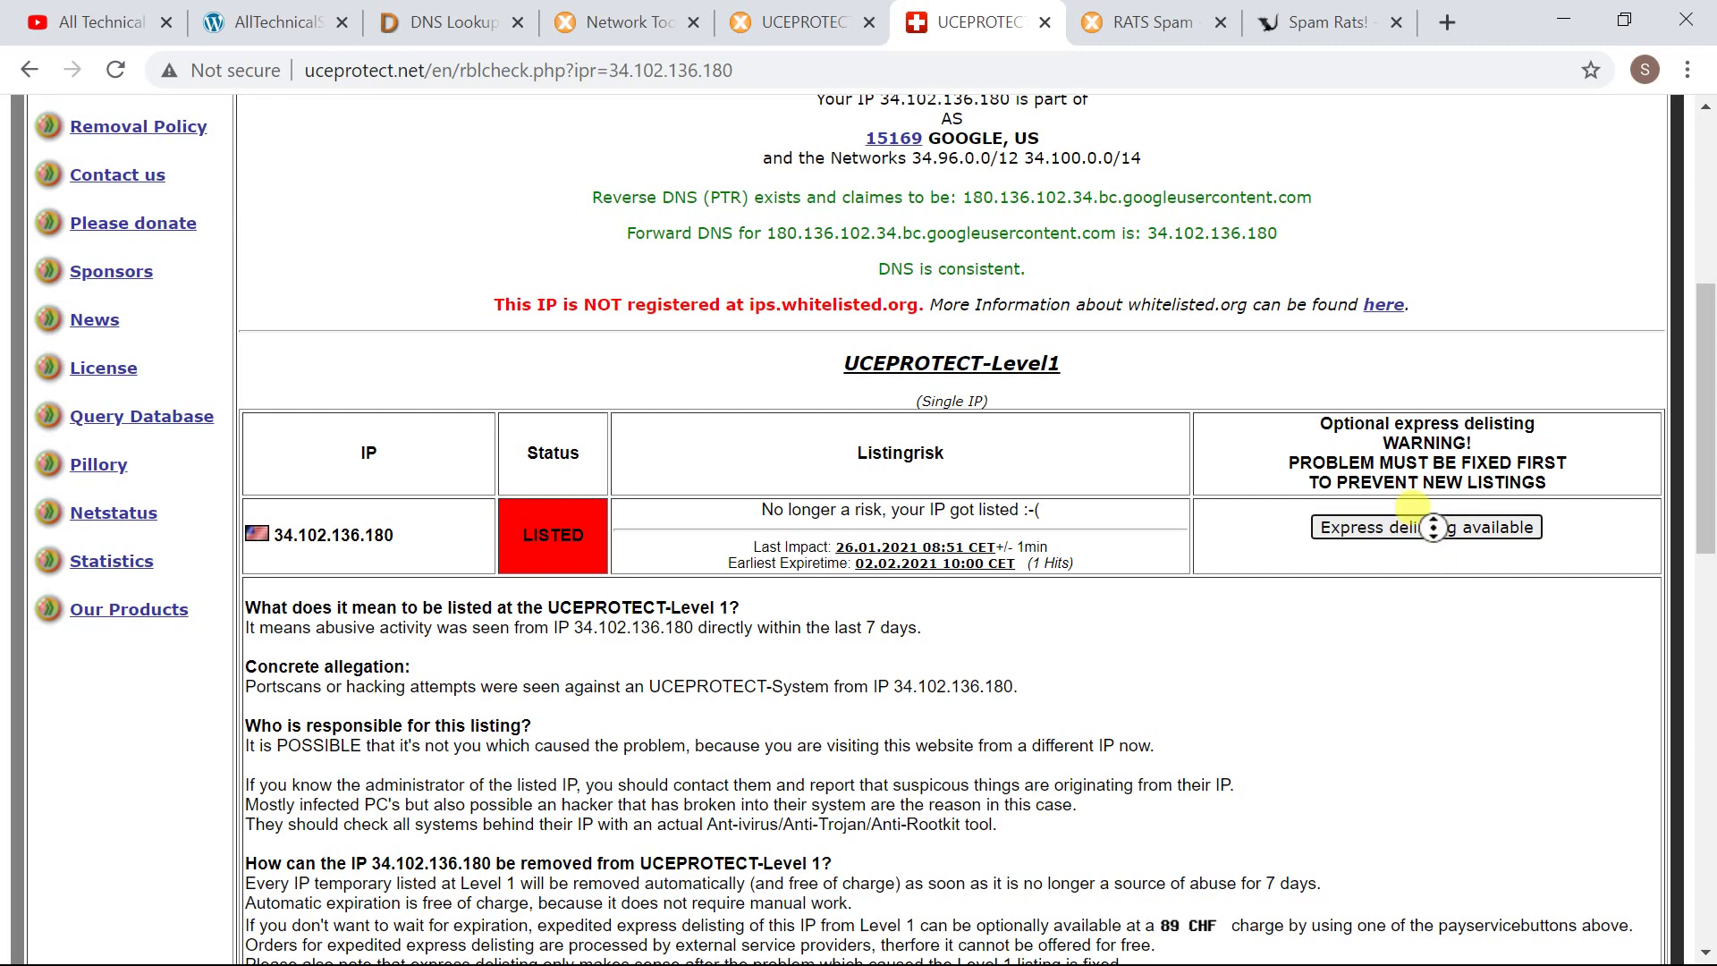
pyautogui.scroll(2, 1432, 528)
pyautogui.click(1401, 684)
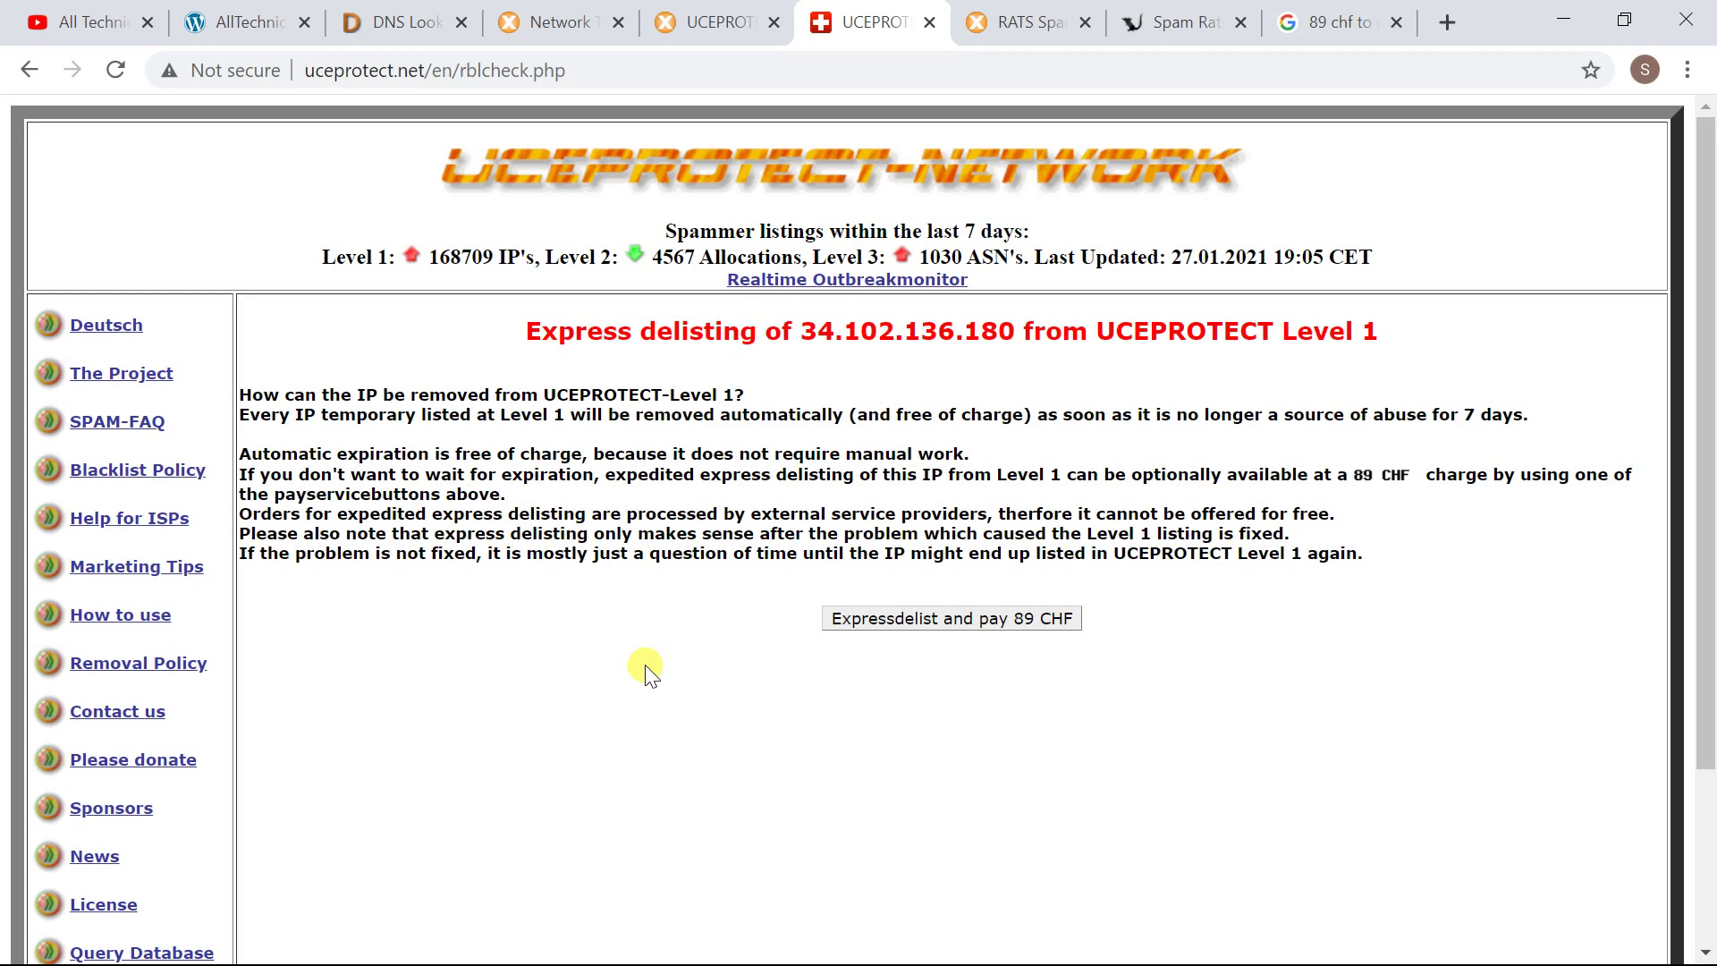
pyautogui.click(1354, 474)
pyautogui.click(1339, 21)
pyautogui.moveTo(353, 639); pyautogui.dragTo(276, 641)
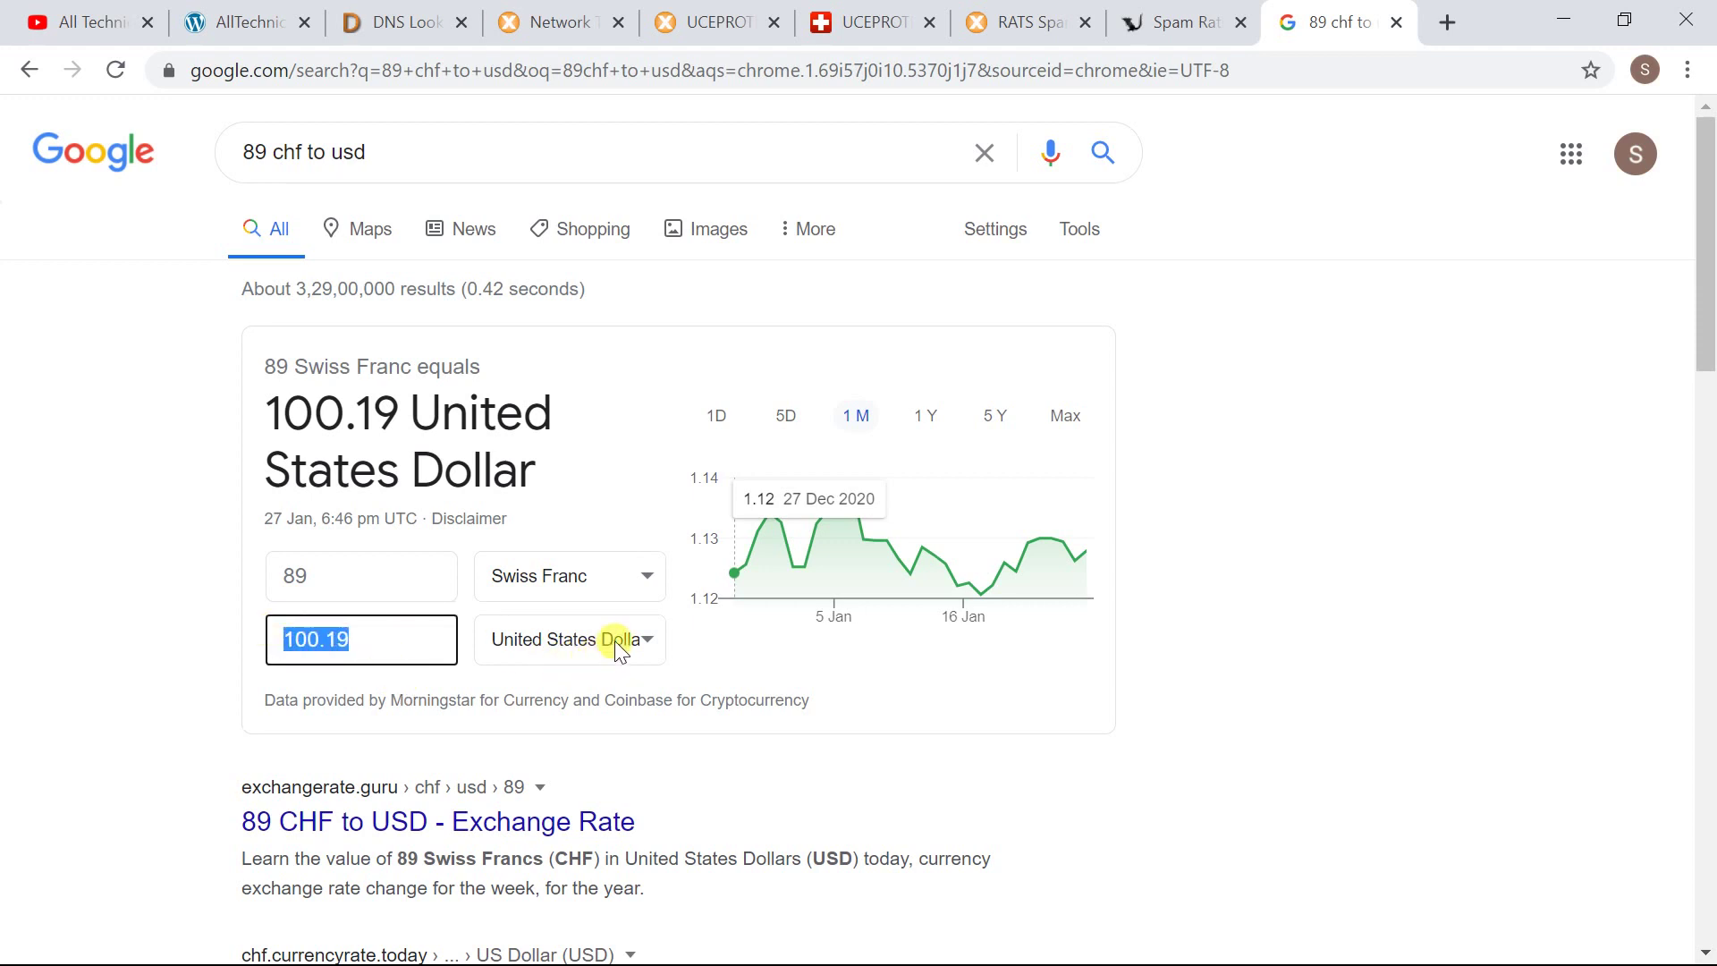
pyautogui.click(702, 19)
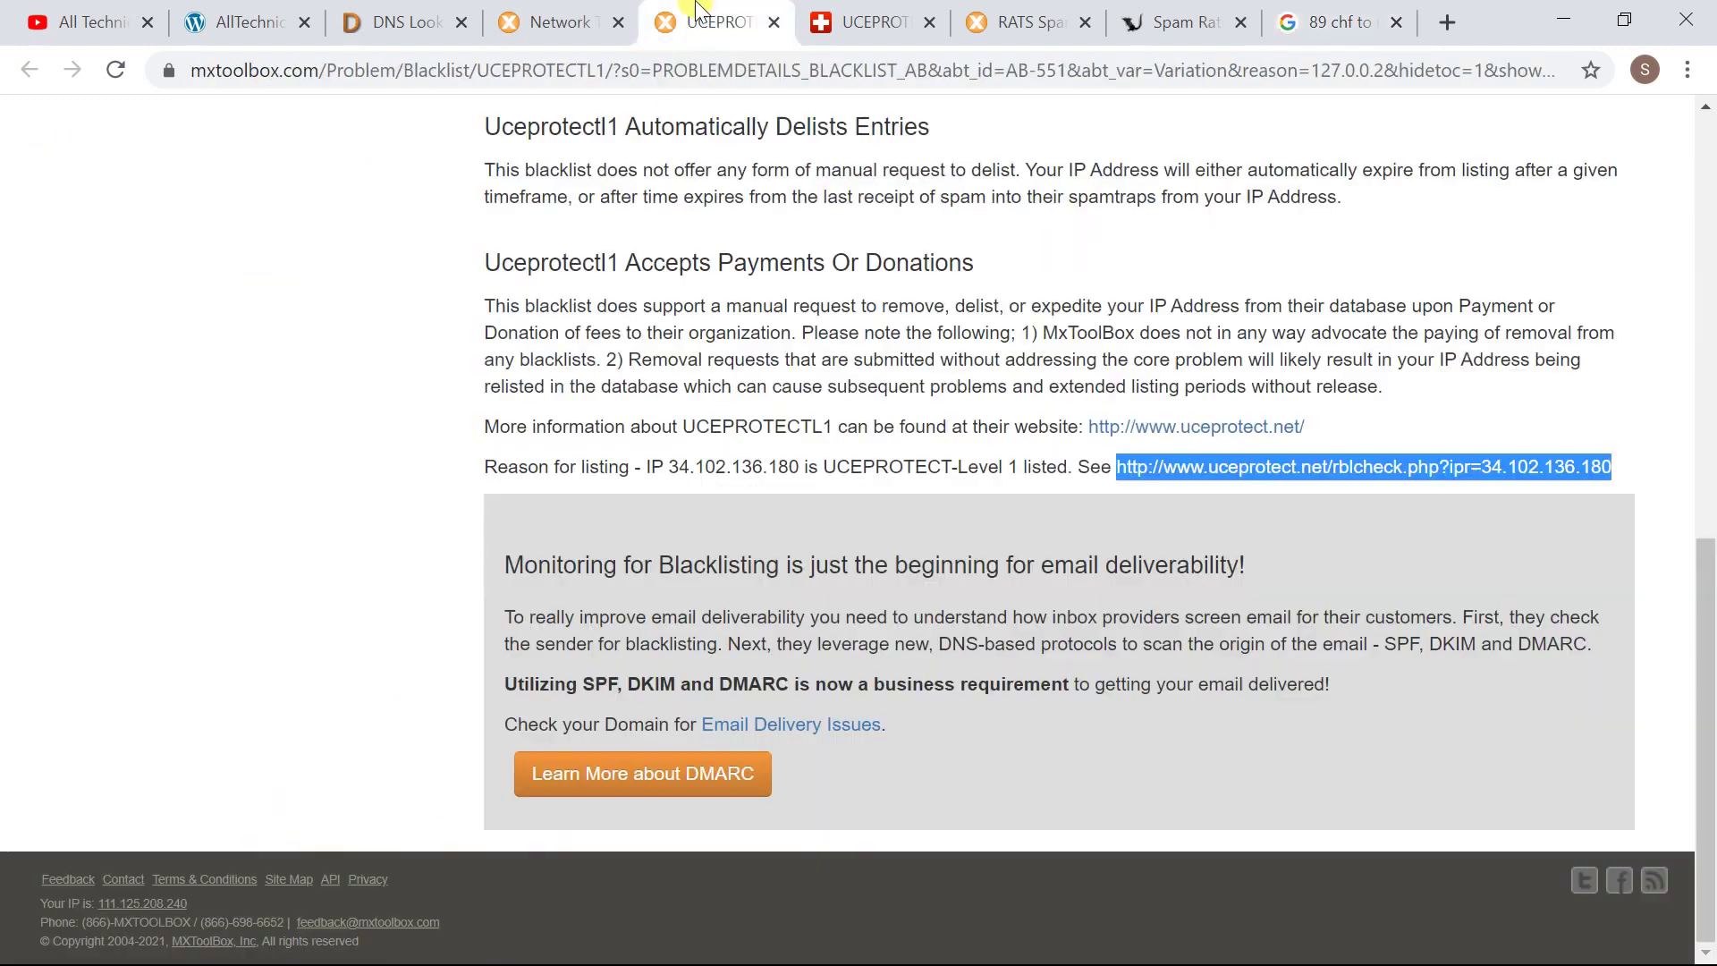
pyautogui.click(876, 25)
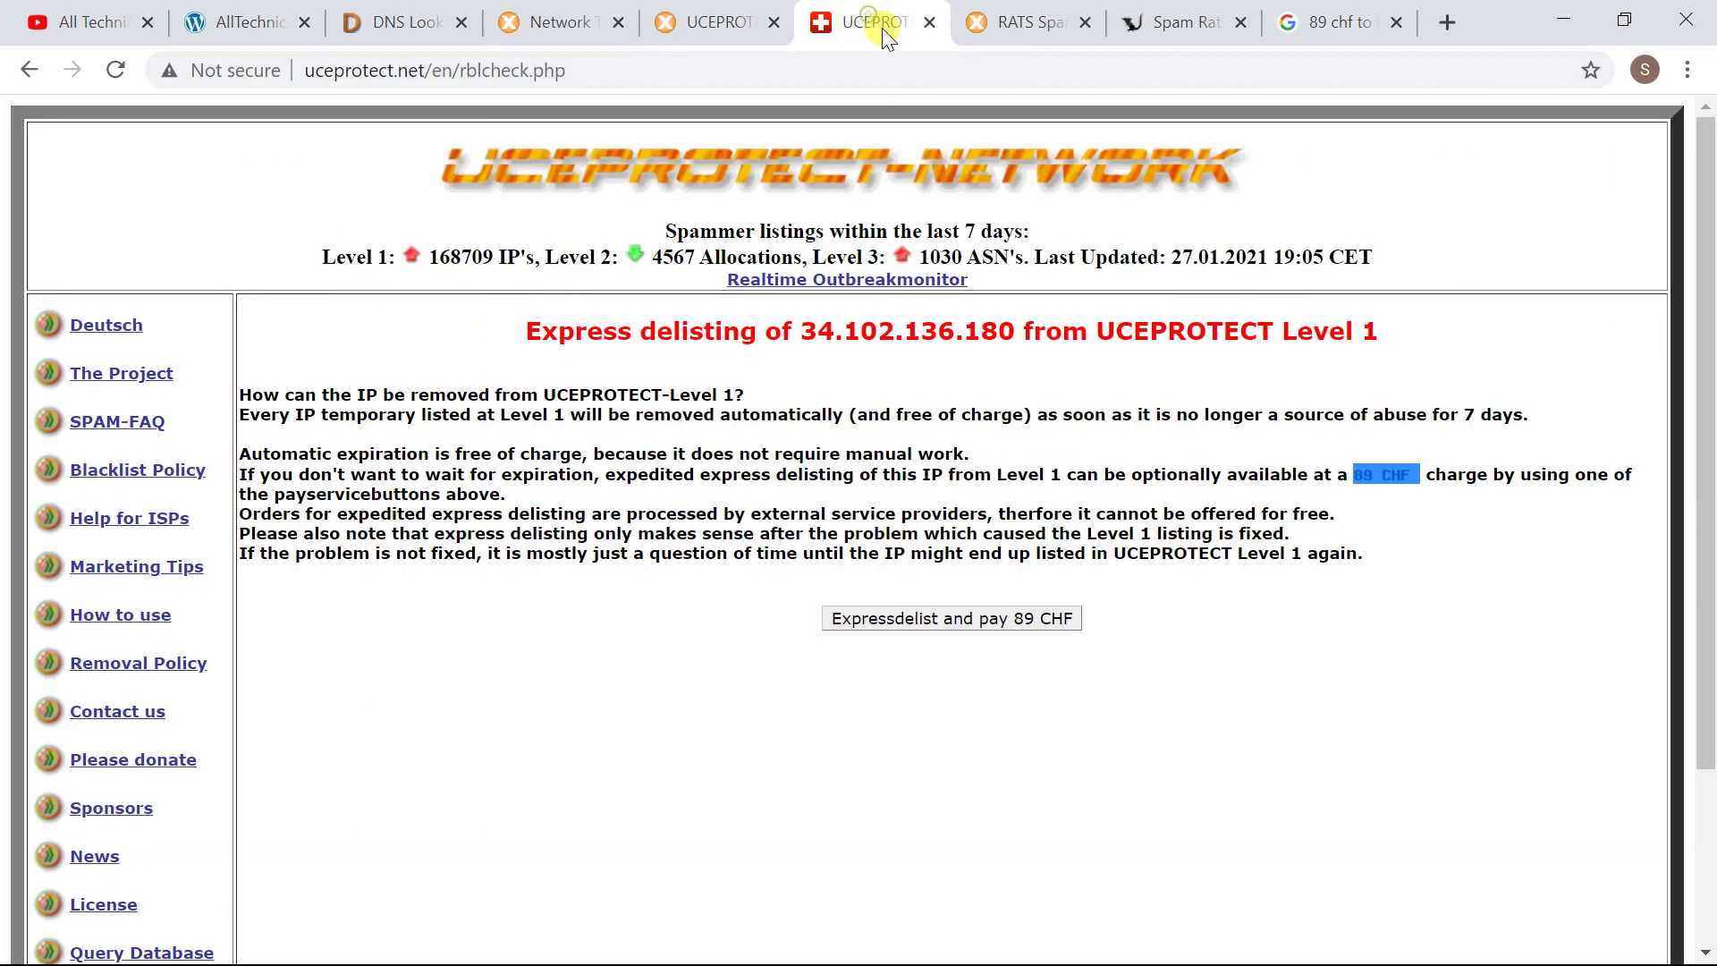
pyautogui.moveTo(1530, 417); pyautogui.dragTo(1043, 417)
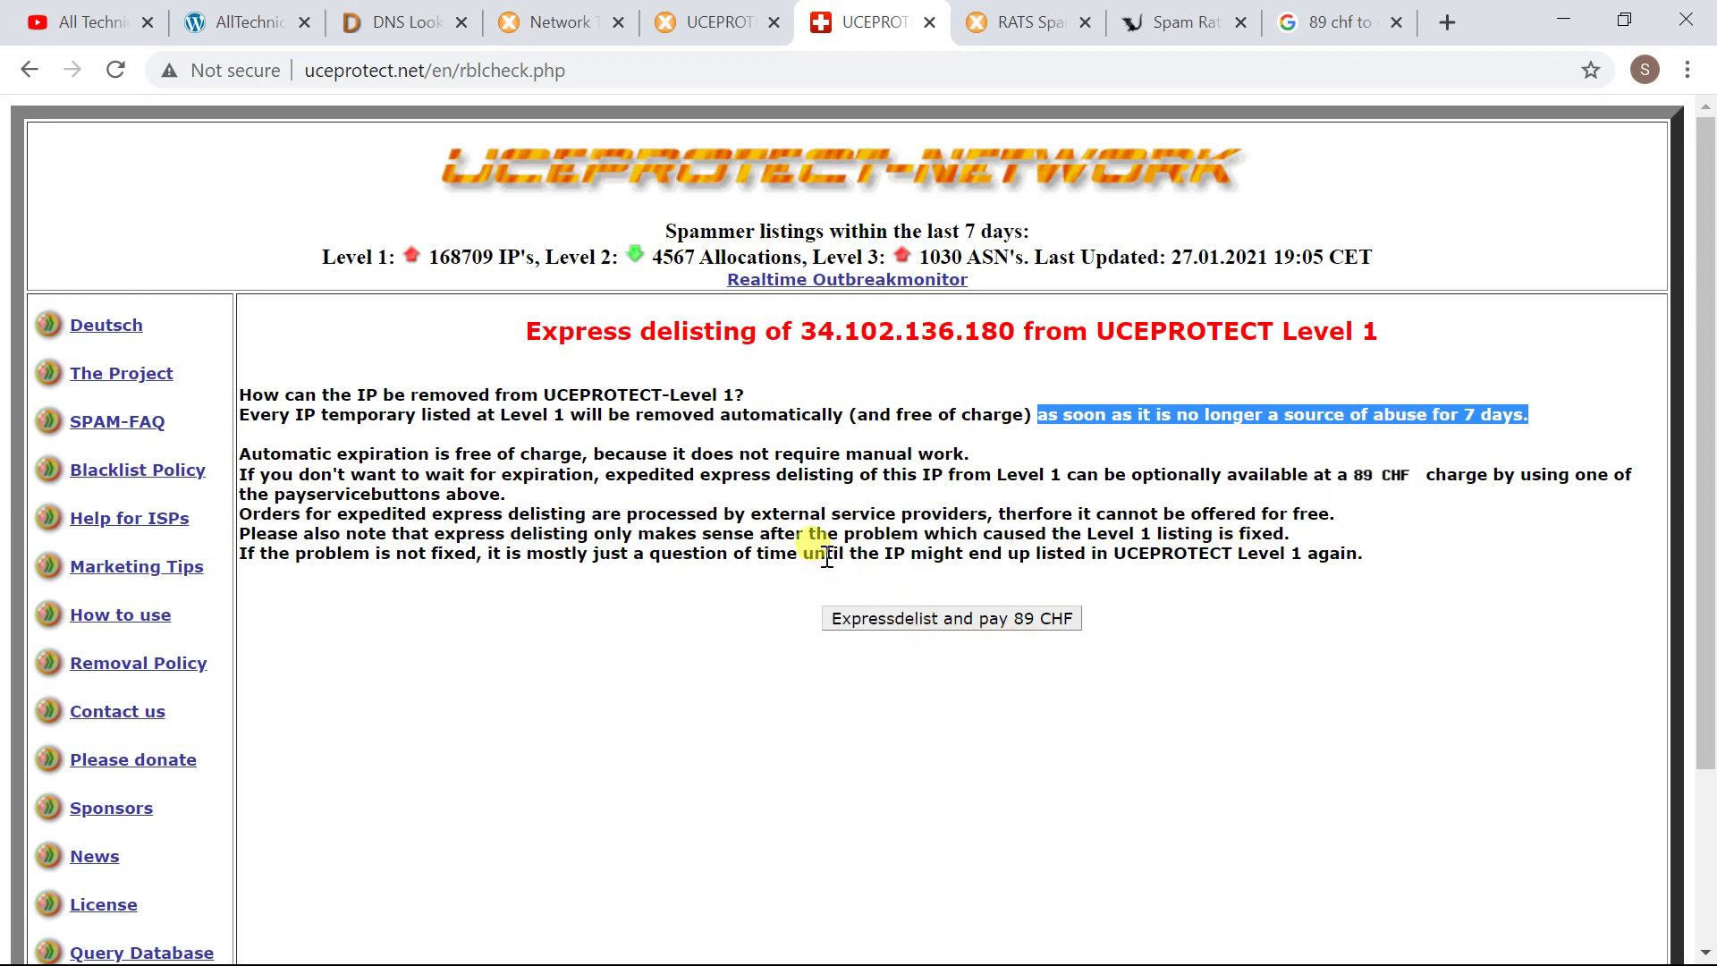
pyautogui.click(1341, 20)
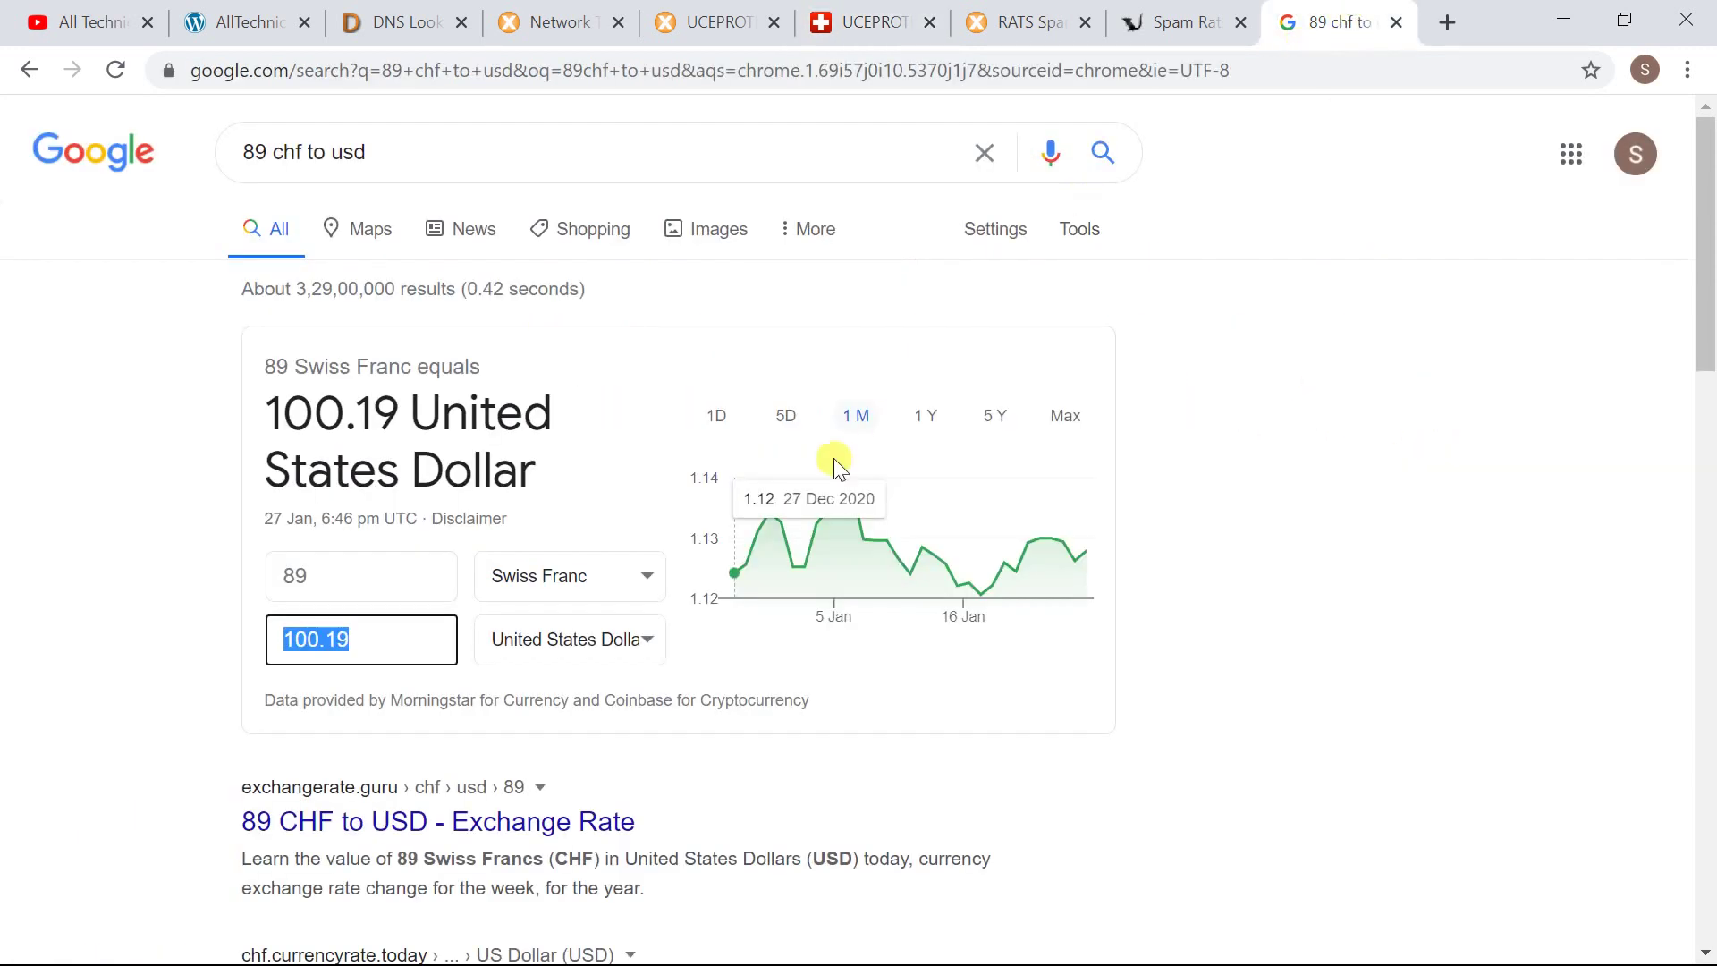
pyautogui.click(836, 7)
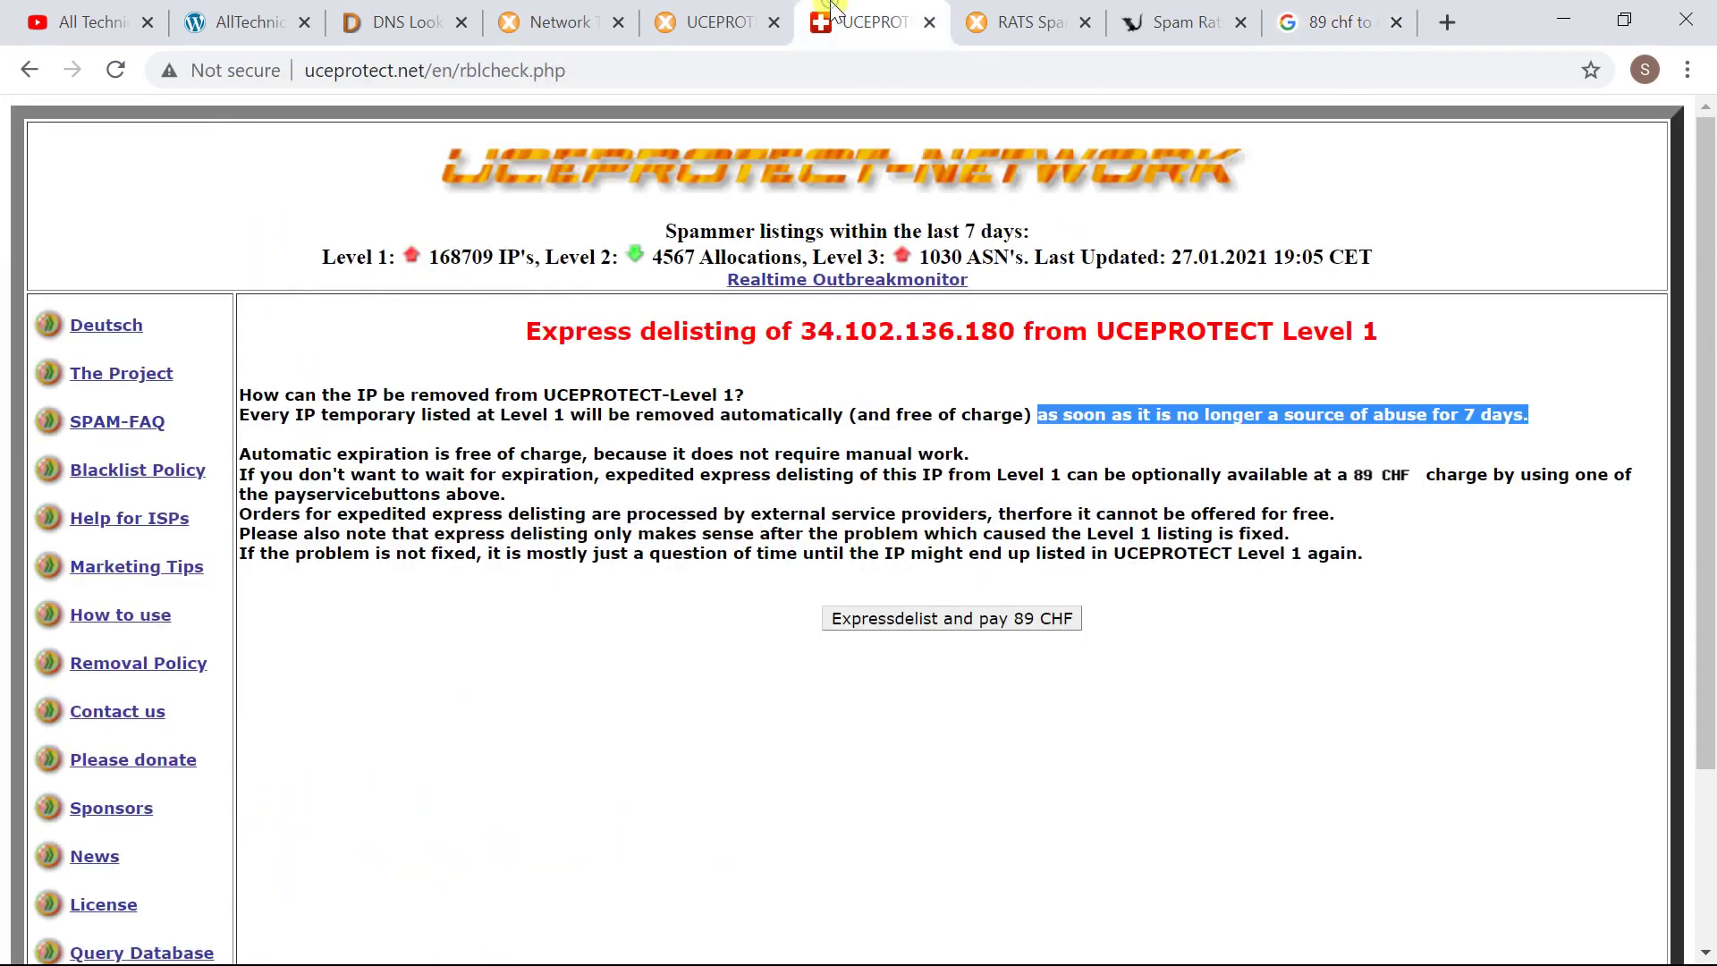
# Step: Re-run the UCEPROTECT test for 34.102.136.180 and highlight the Level 1 Last Impact date
pyautogui.click(20, 68)
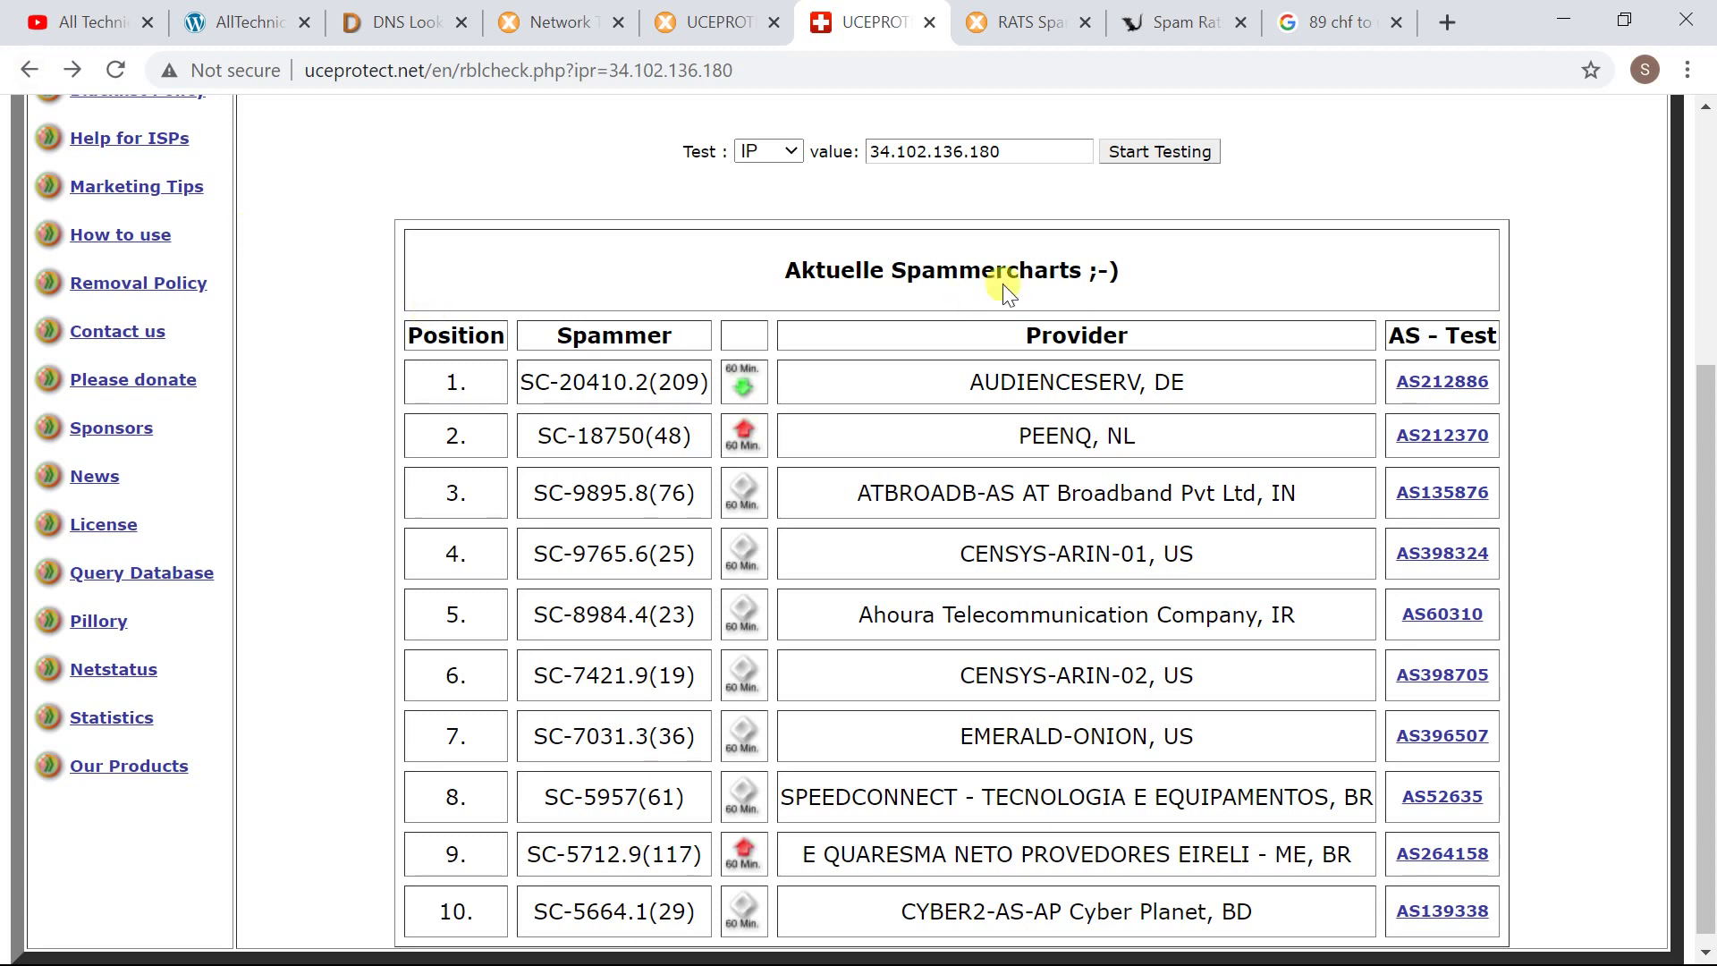
pyautogui.scroll(3, 1004, 290)
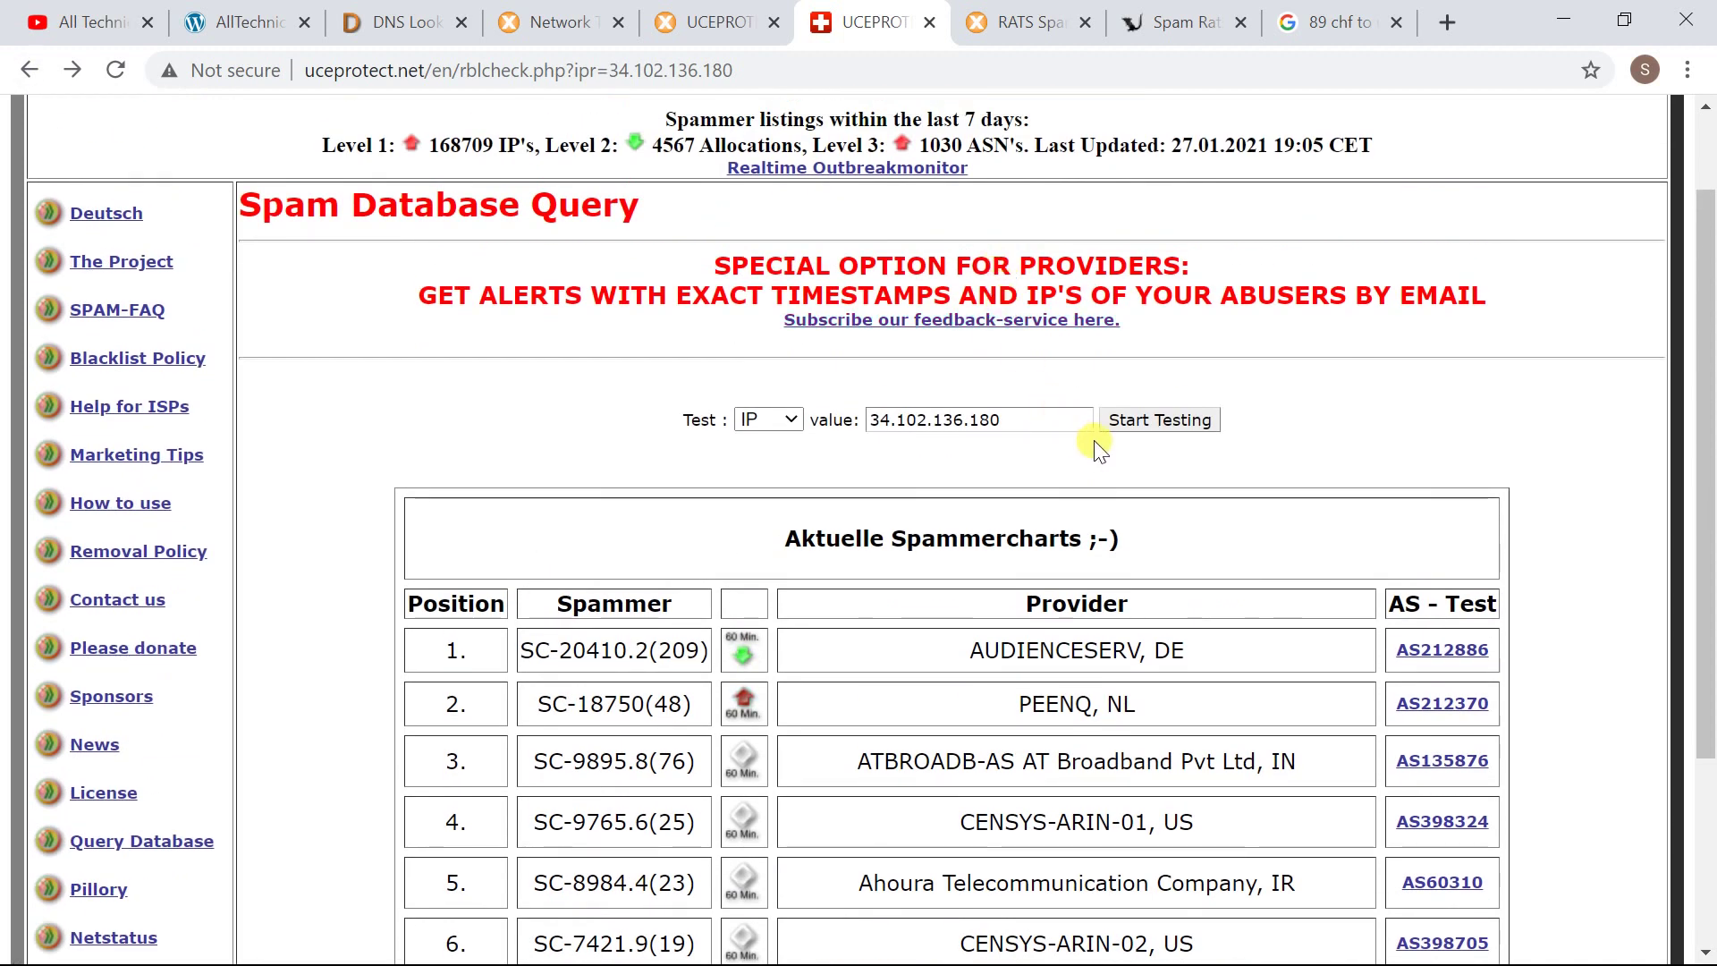
pyautogui.click(1135, 419)
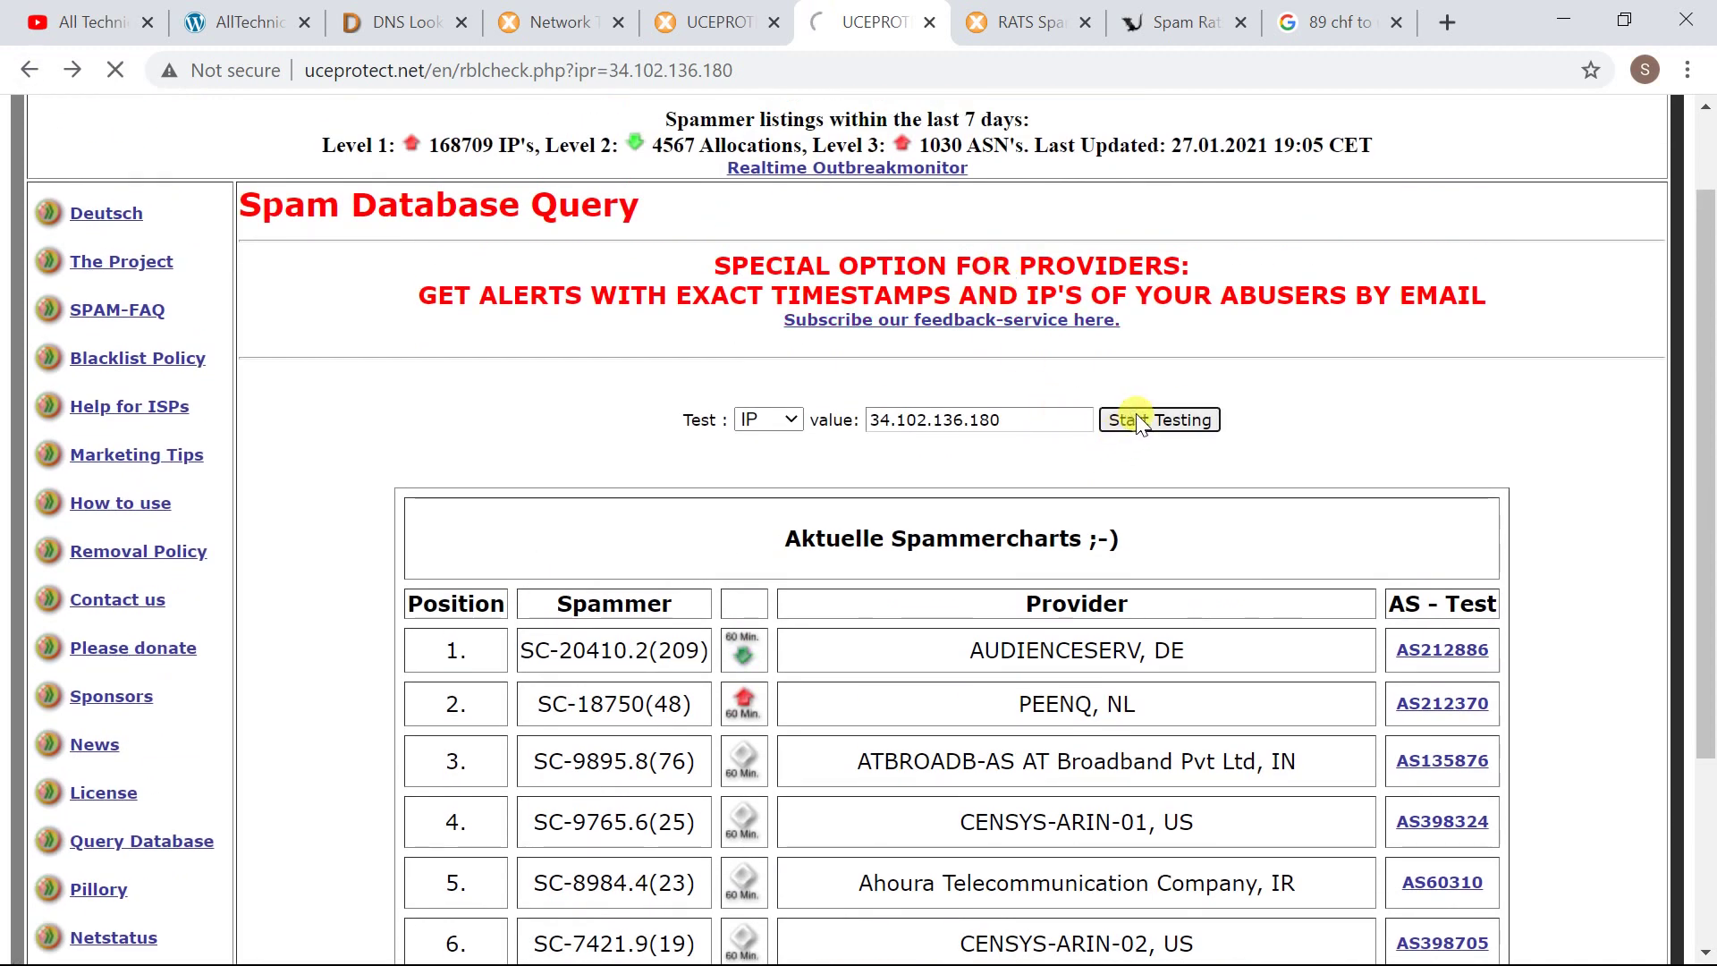
pyautogui.scroll(-3, 1118, 417)
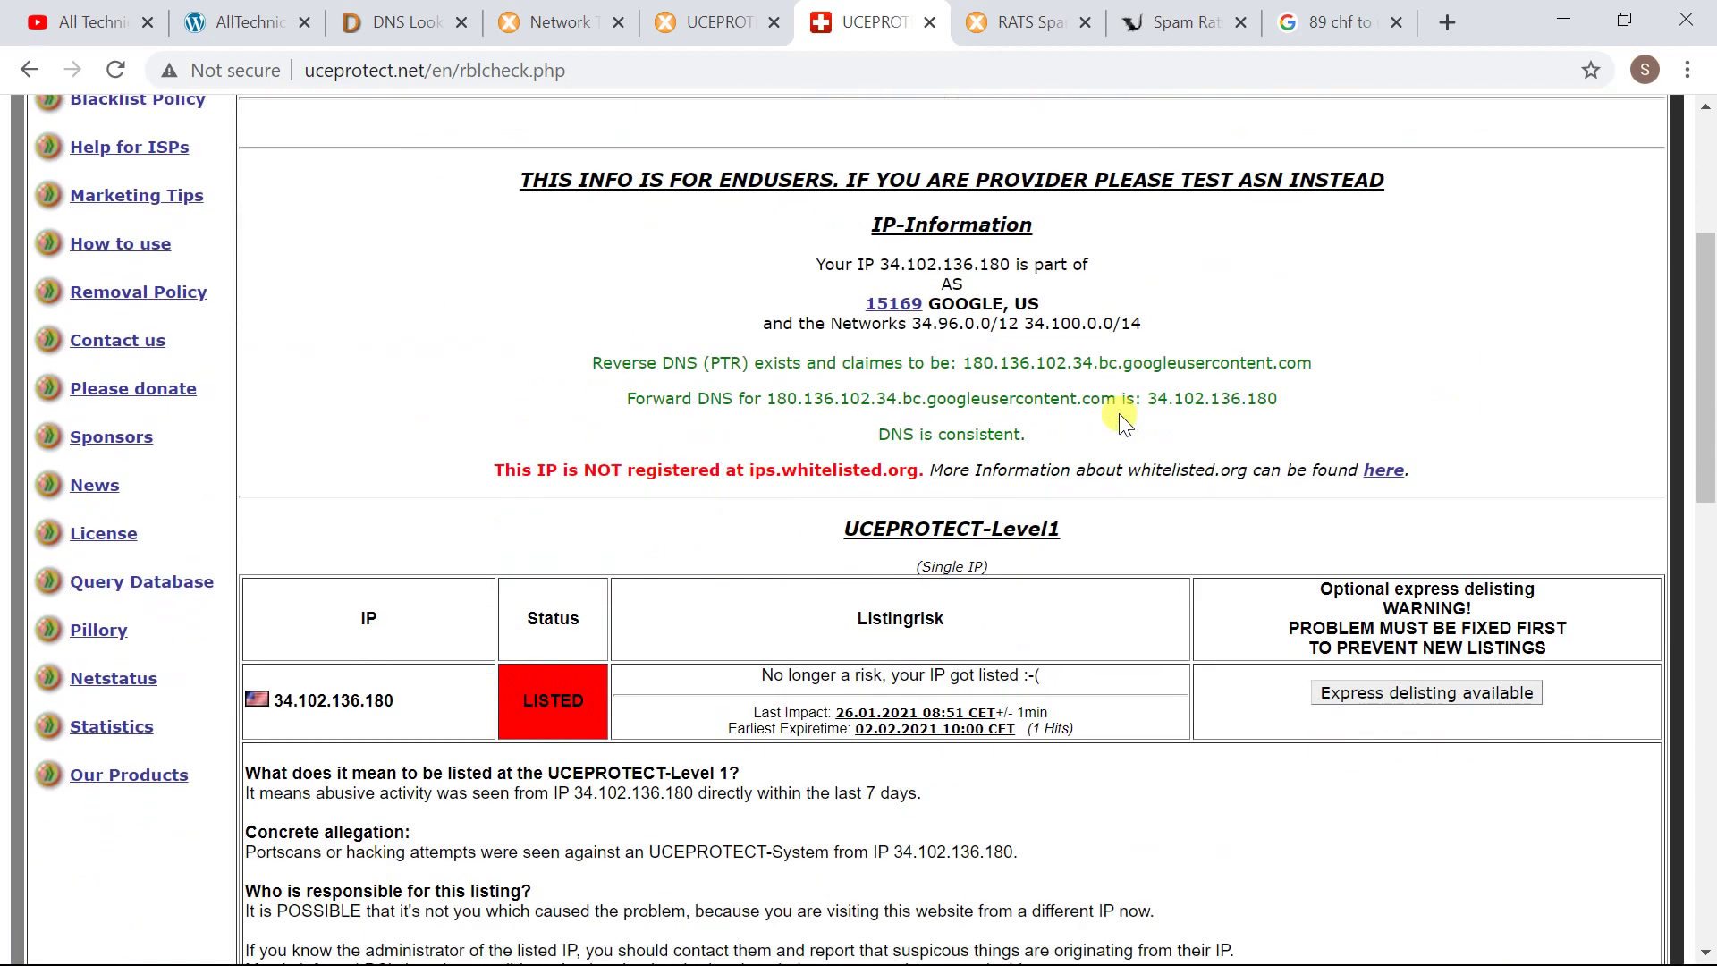
pyautogui.scroll(-2, 1122, 420)
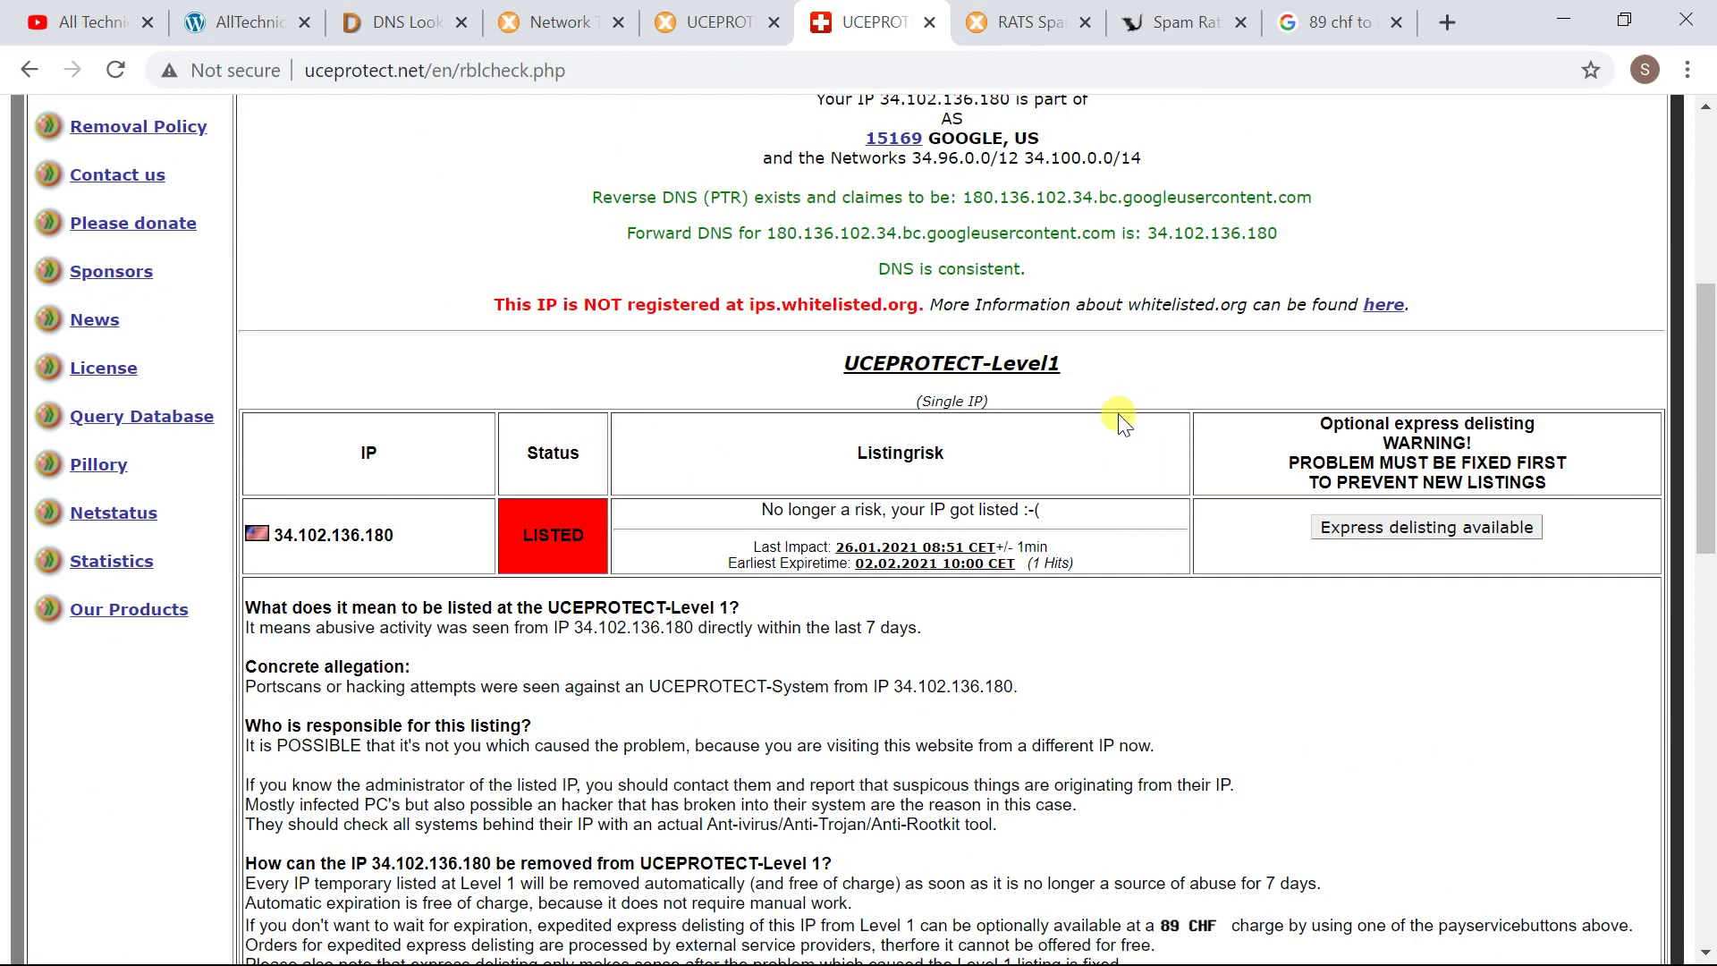
pyautogui.scroll(-2, 1122, 420)
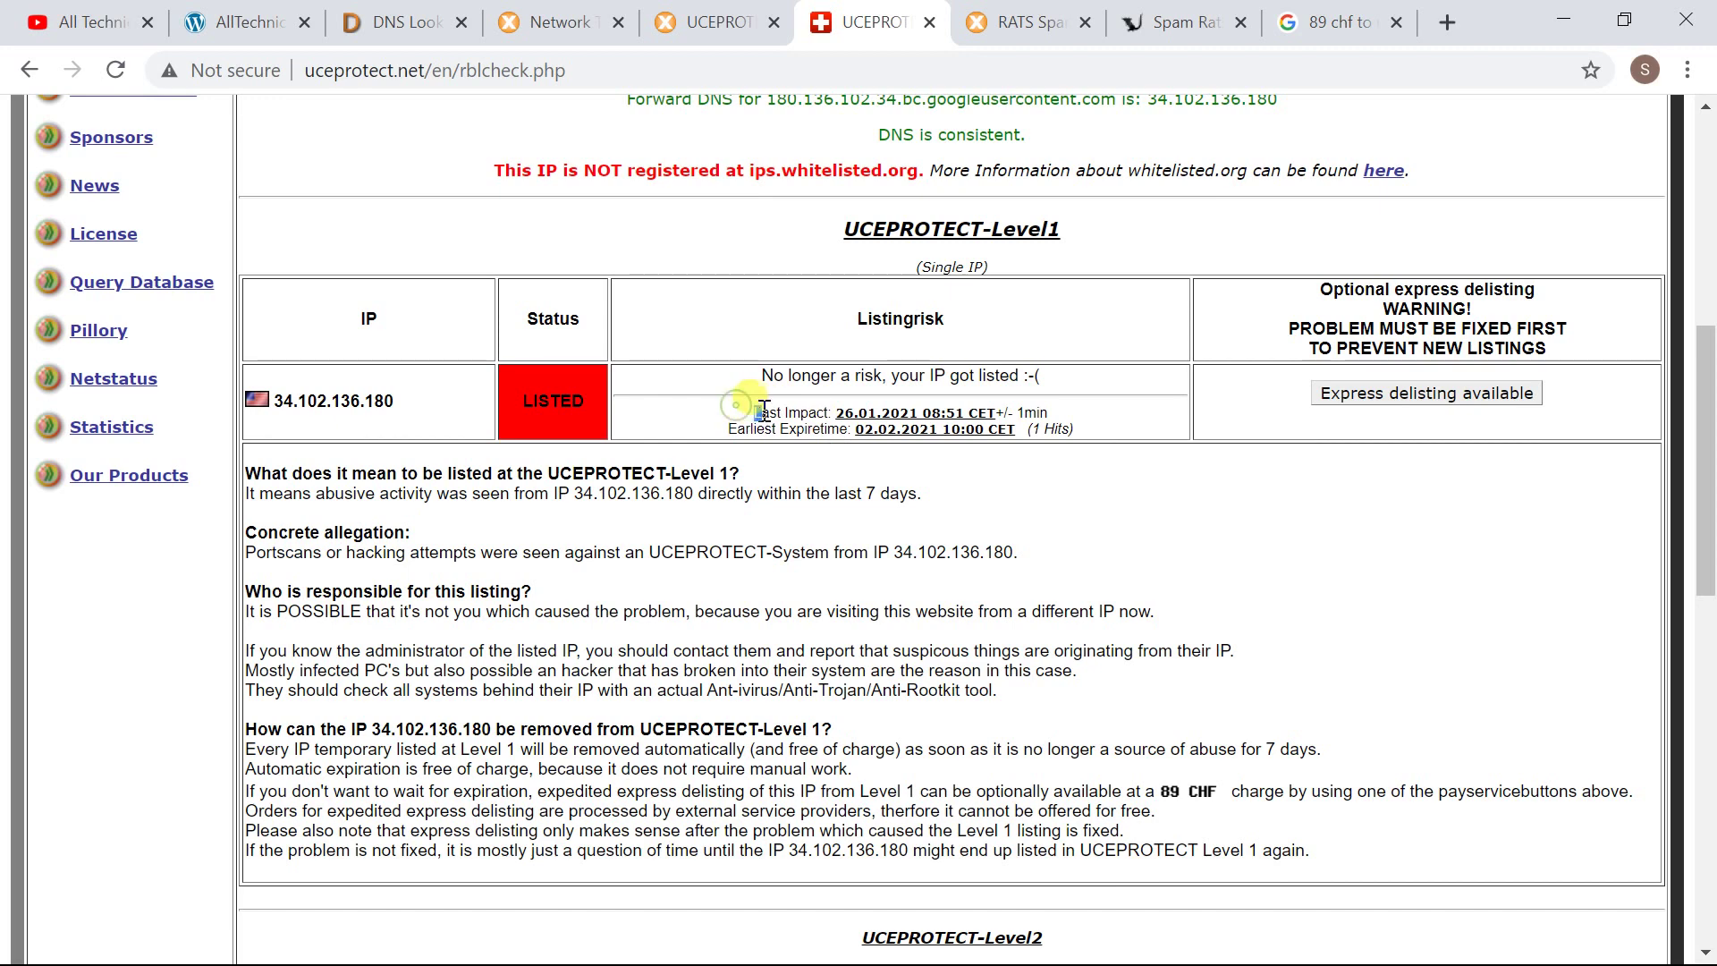
pyautogui.moveTo(754, 412); pyautogui.dragTo(826, 414)
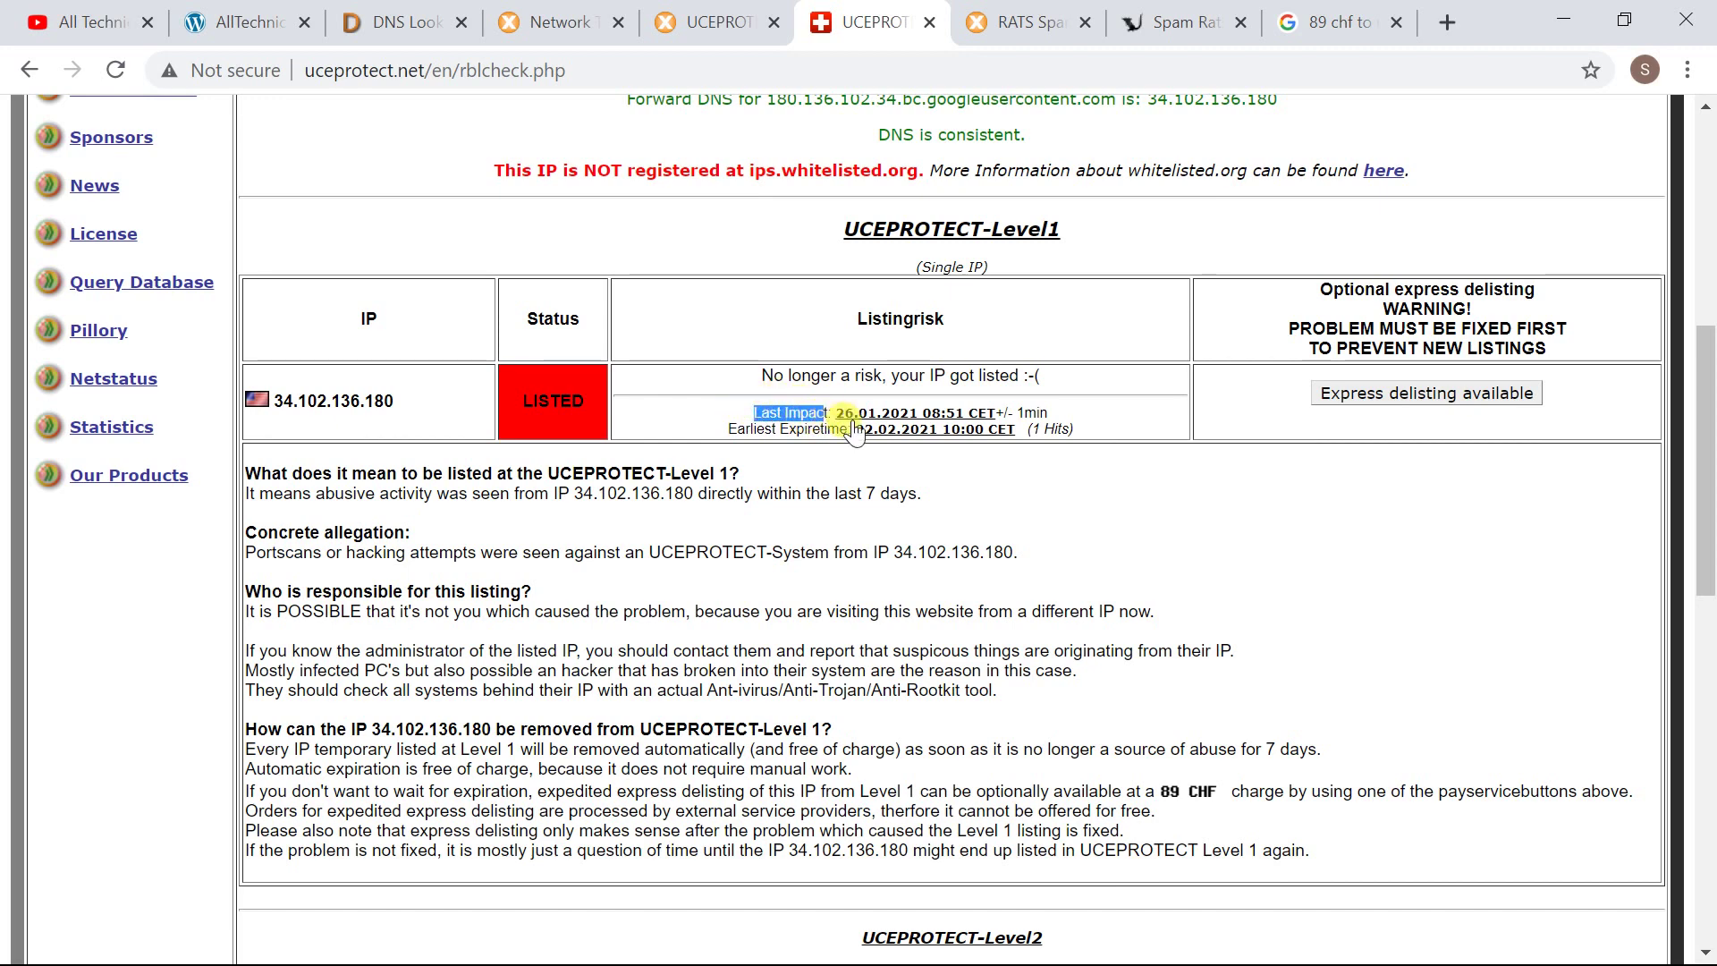
pyautogui.click(730, 436)
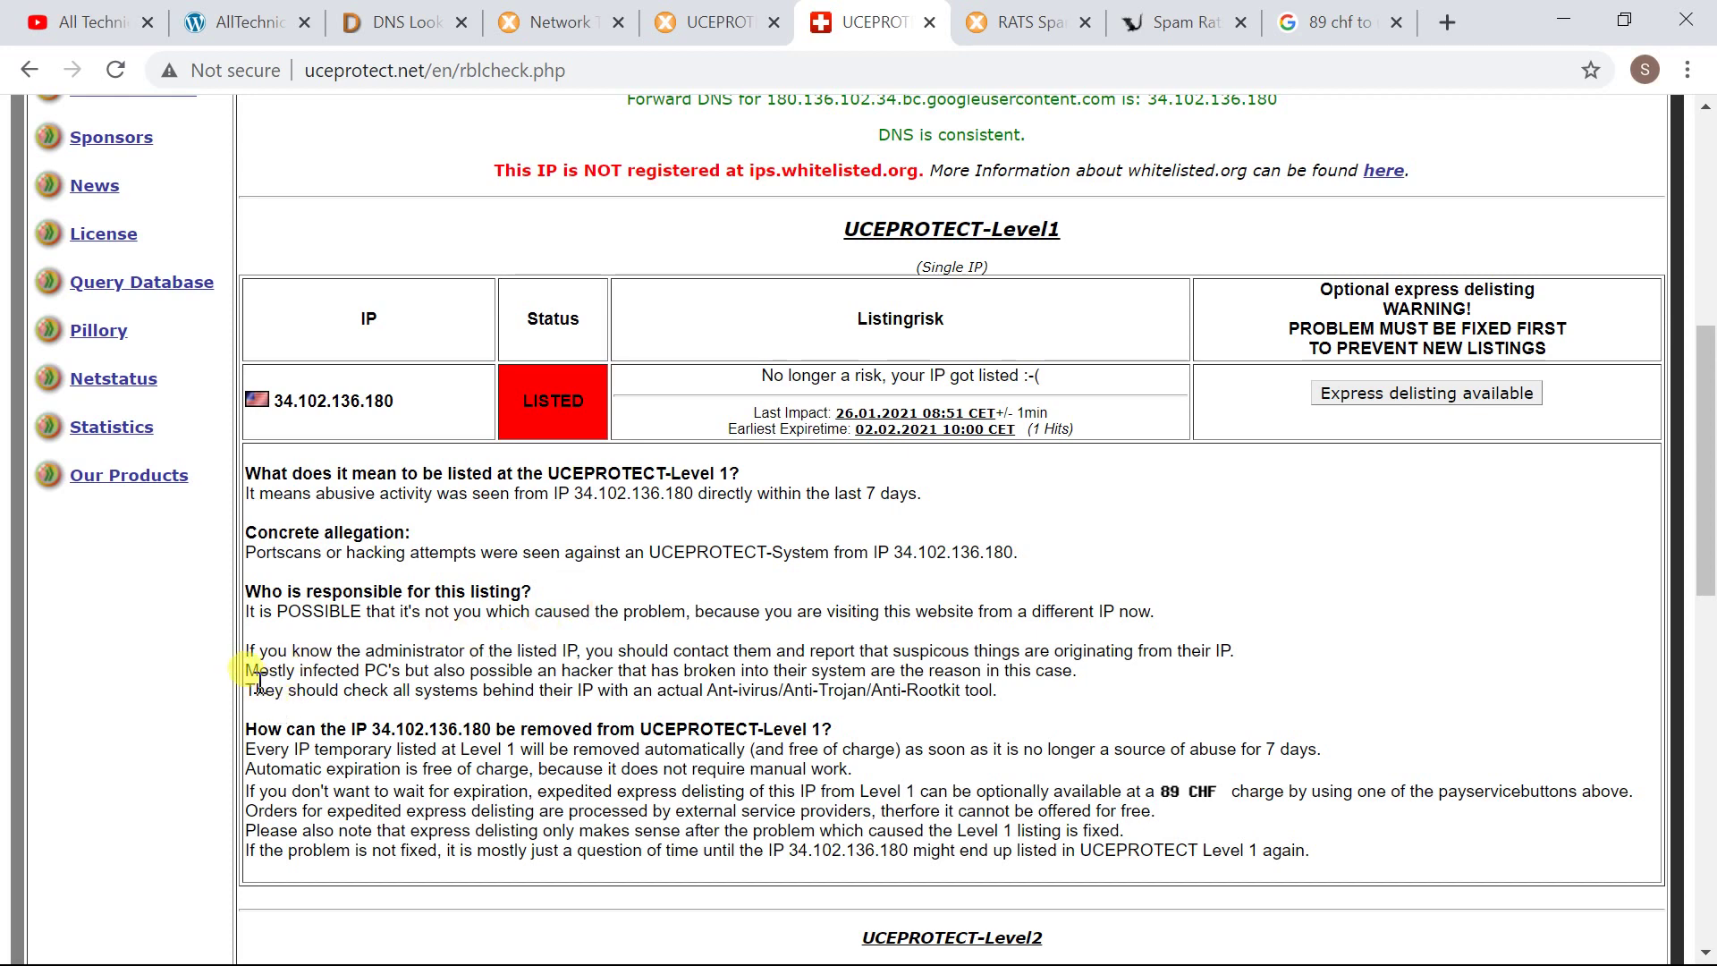
pyautogui.moveTo(258, 671); pyautogui.dragTo(617, 662)
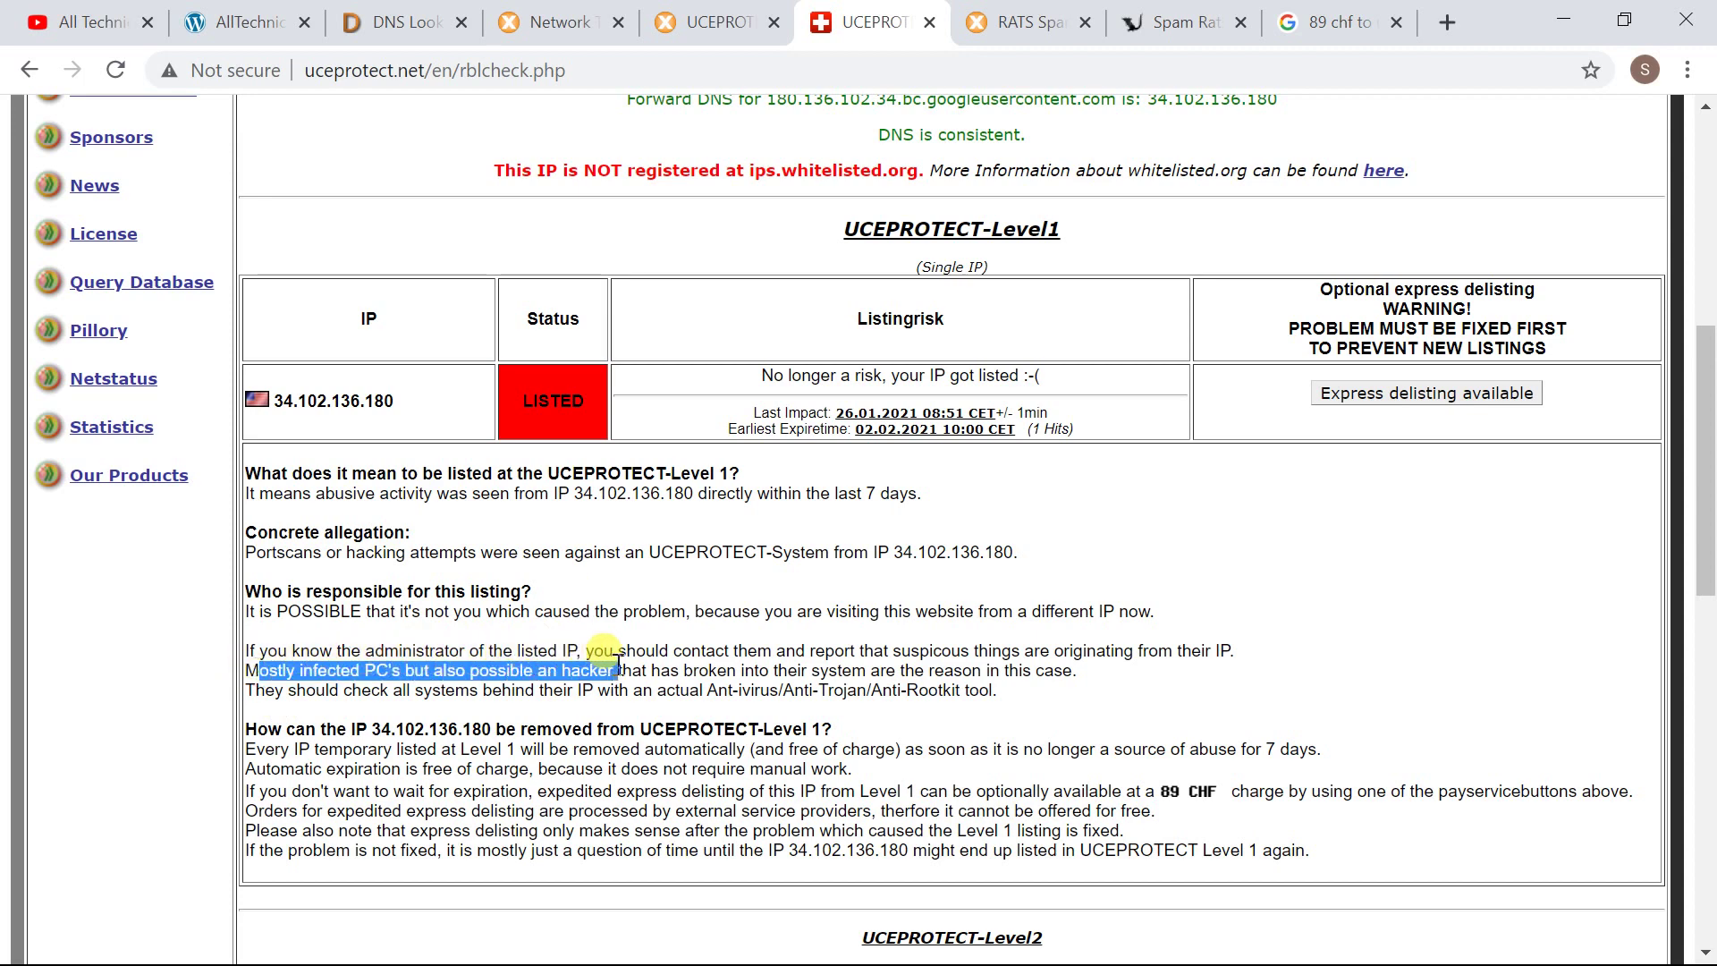
pyautogui.click(1209, 677)
pyautogui.moveTo(1209, 677); pyautogui.dragTo(244, 684)
pyautogui.click(296, 740)
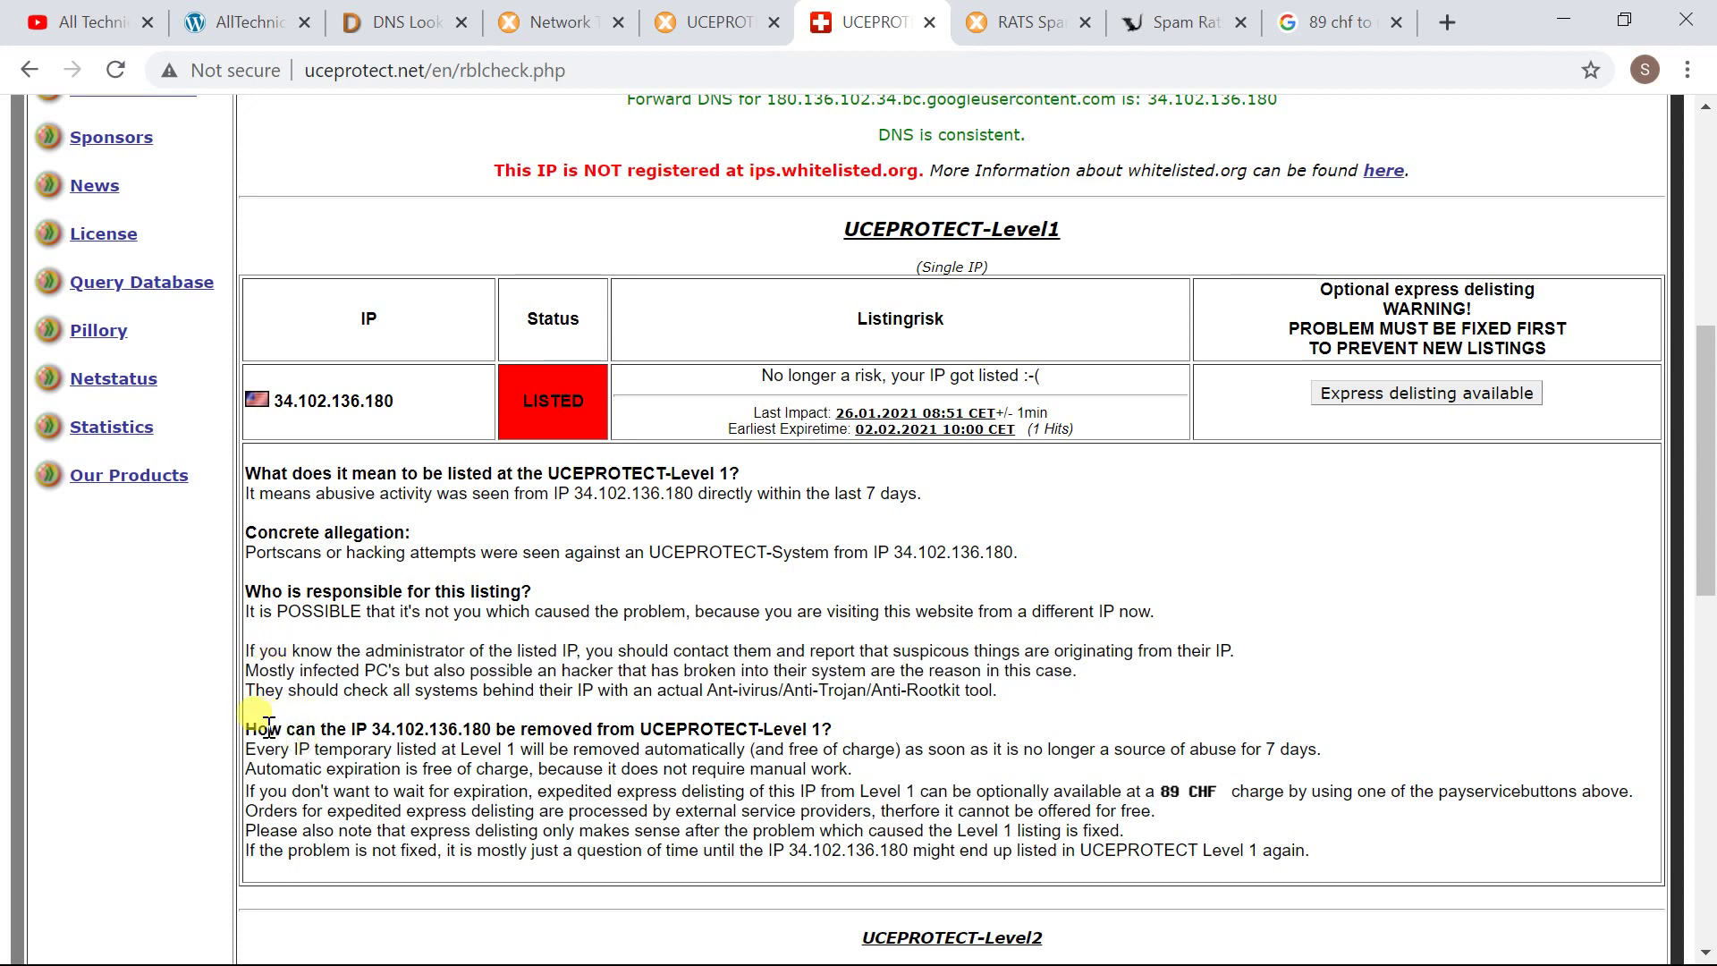
pyautogui.moveTo(258, 729); pyautogui.dragTo(860, 735)
pyautogui.click(858, 732)
pyautogui.tripleClick(859, 729)
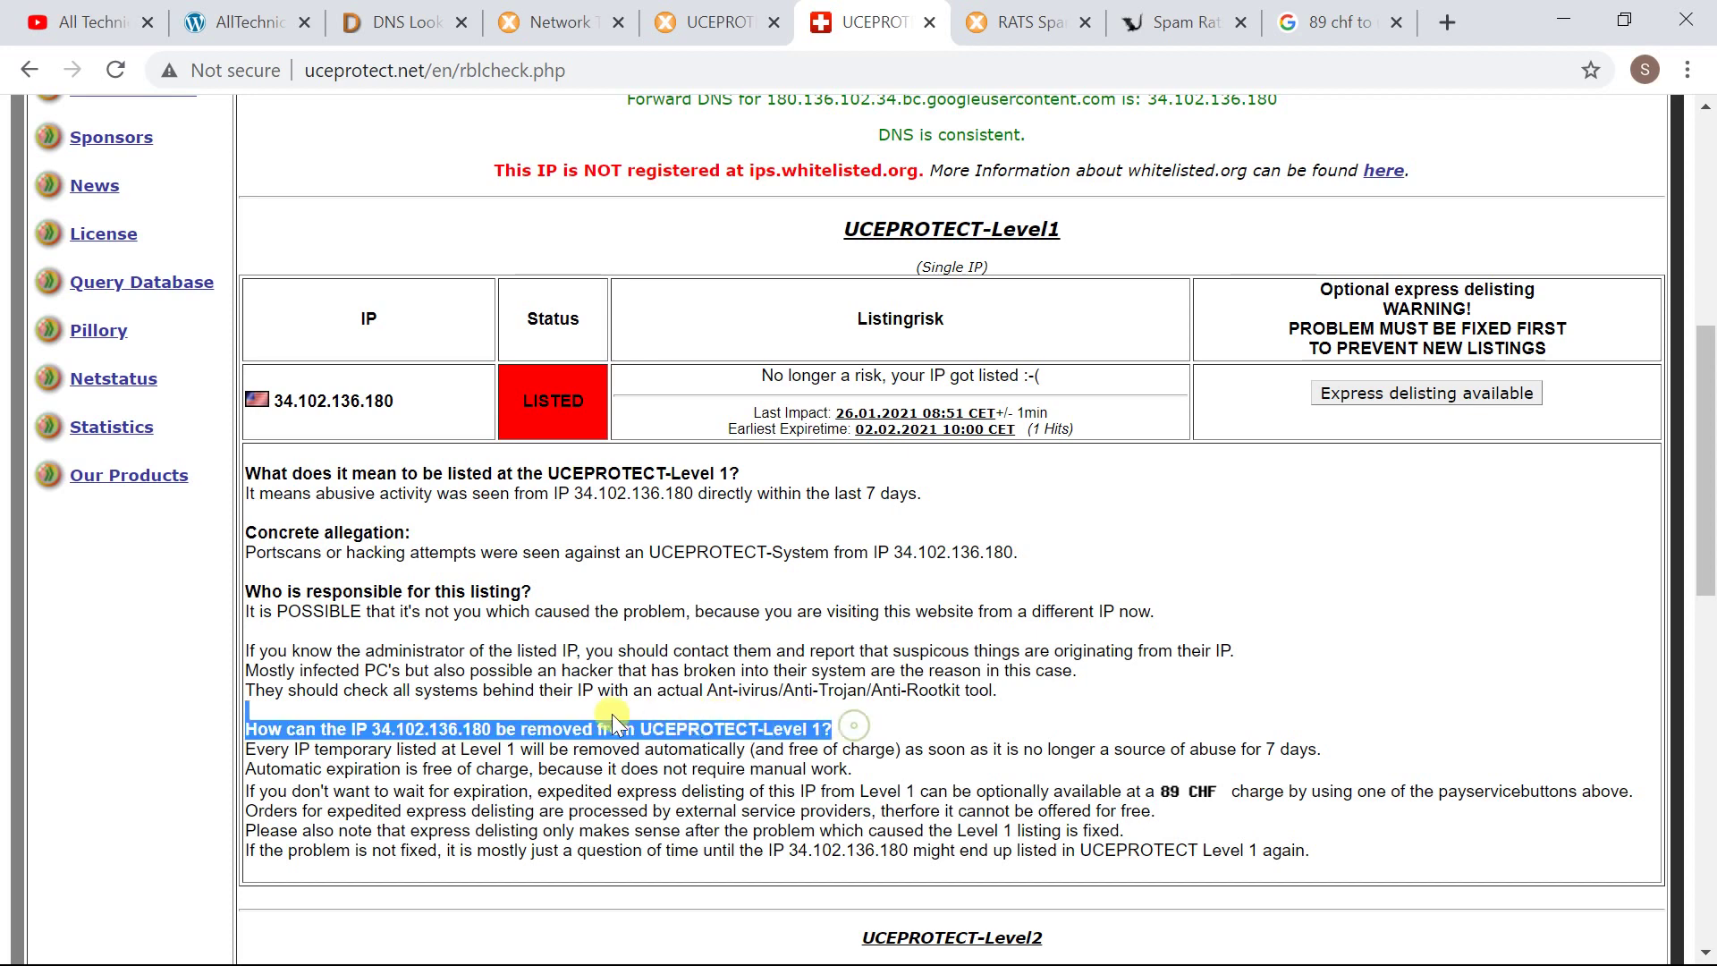
pyautogui.moveTo(1163, 791); pyautogui.dragTo(1230, 787)
pyautogui.click(1160, 794)
pyautogui.scroll(1, 1248, 586)
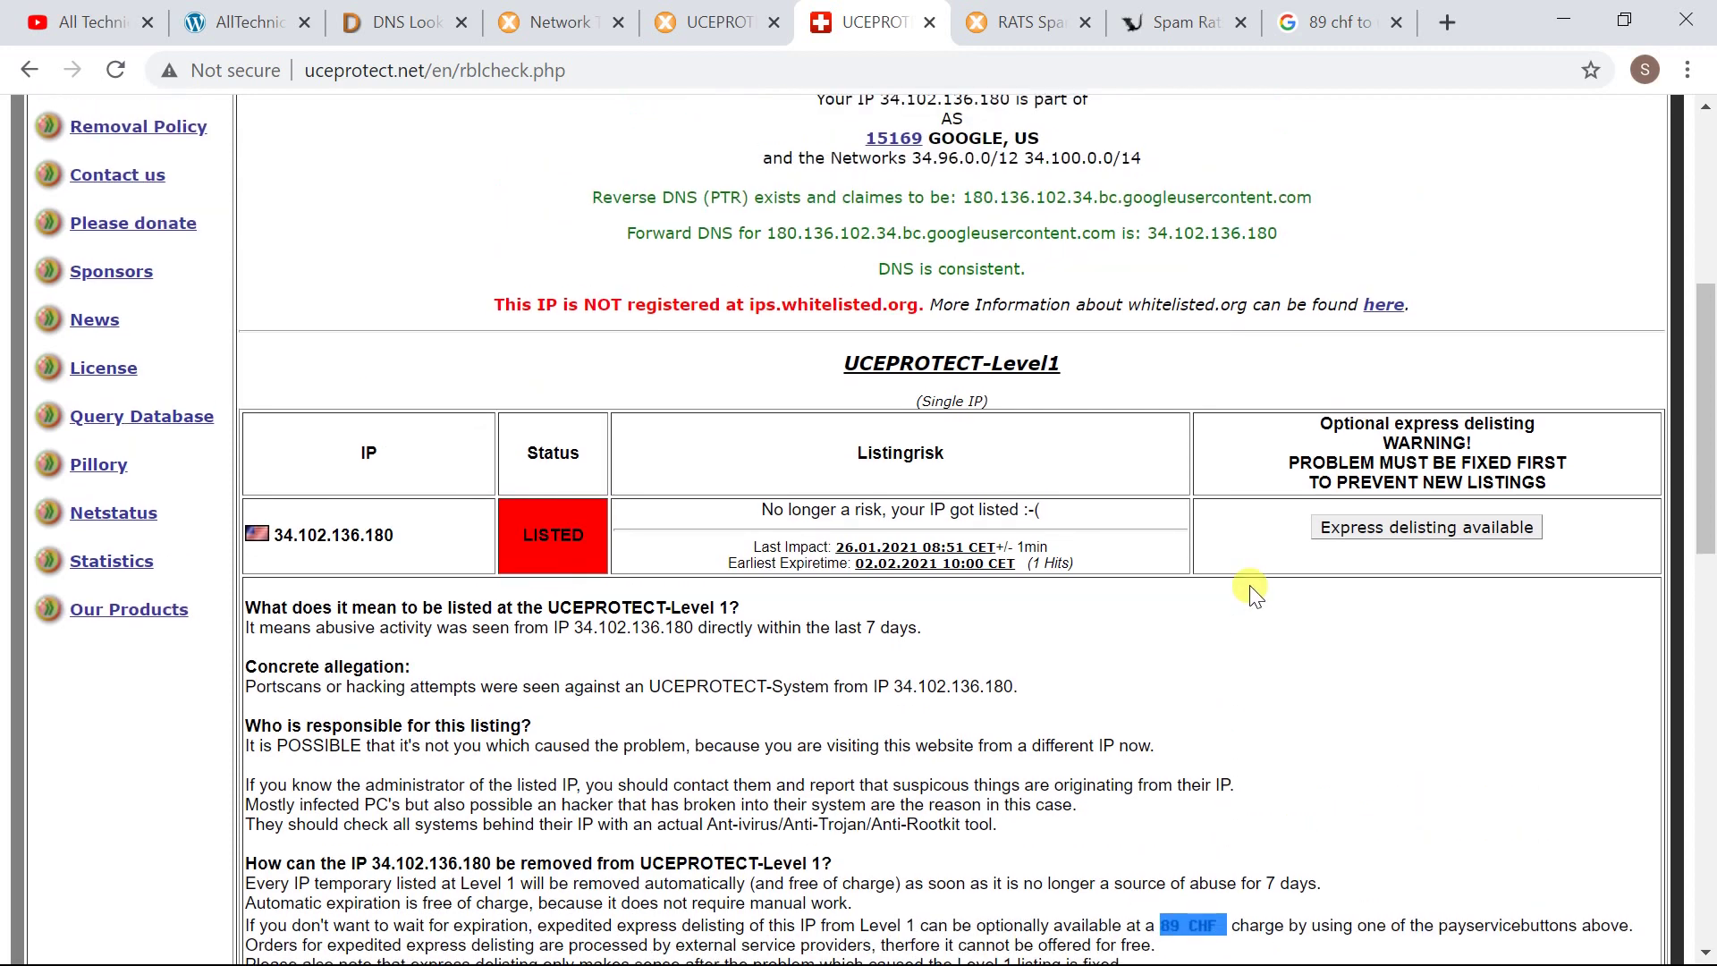
pyautogui.scroll(3, 1254, 595)
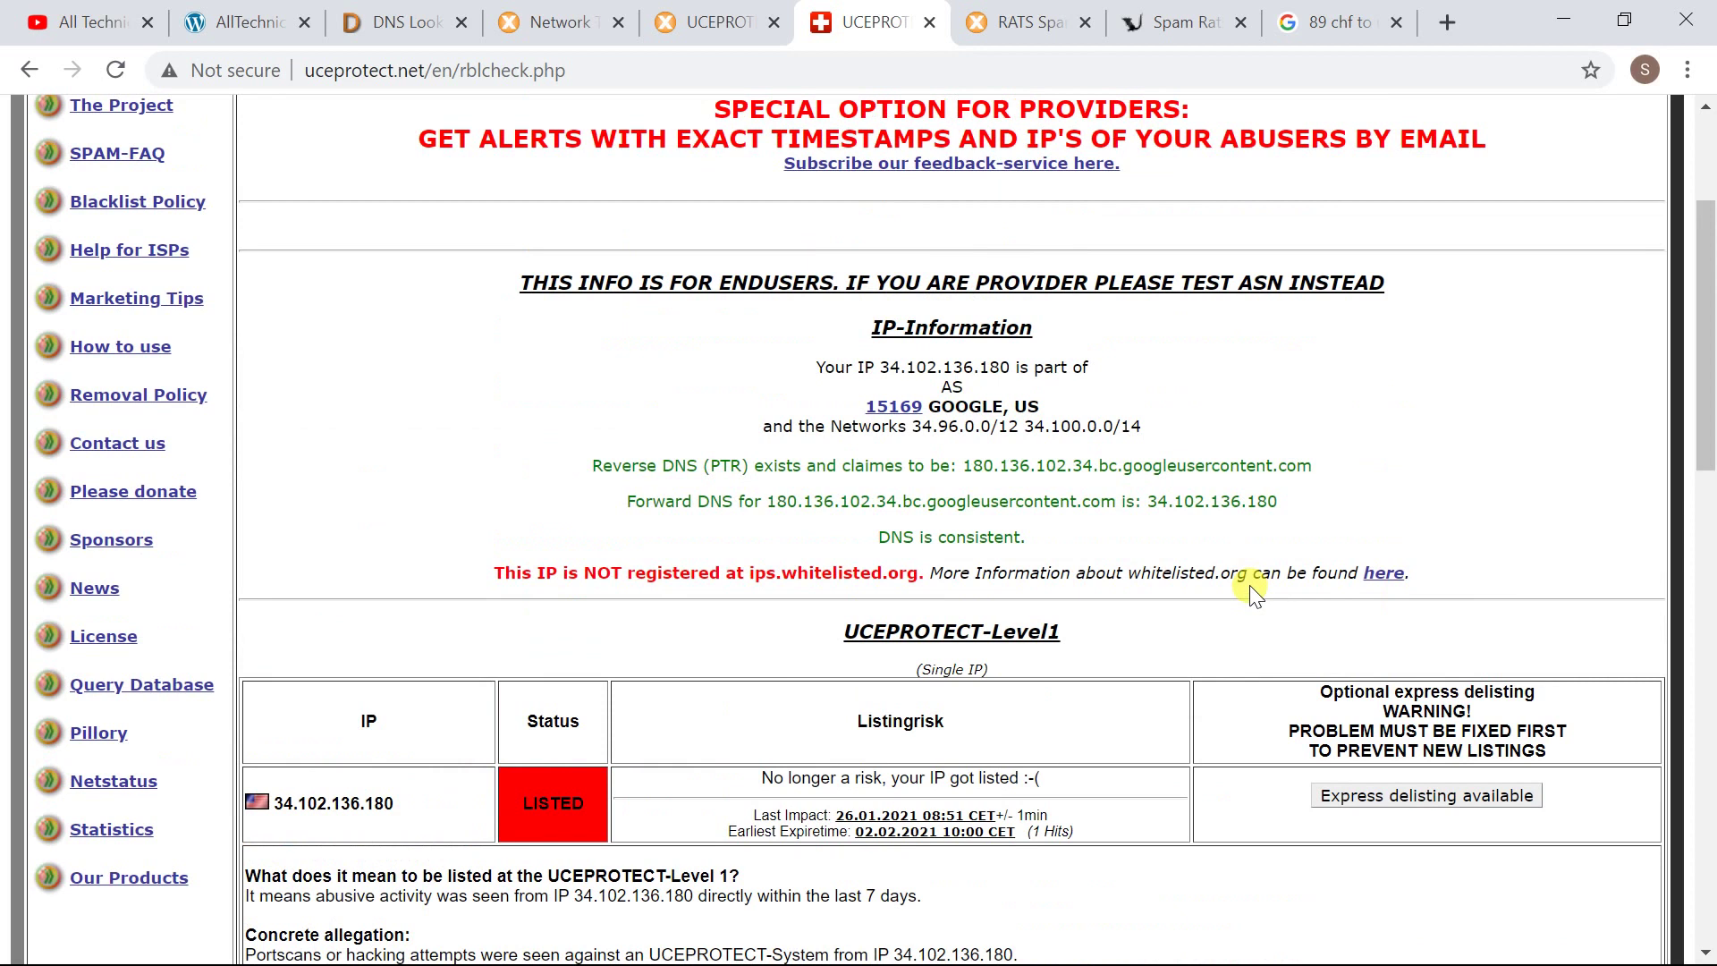